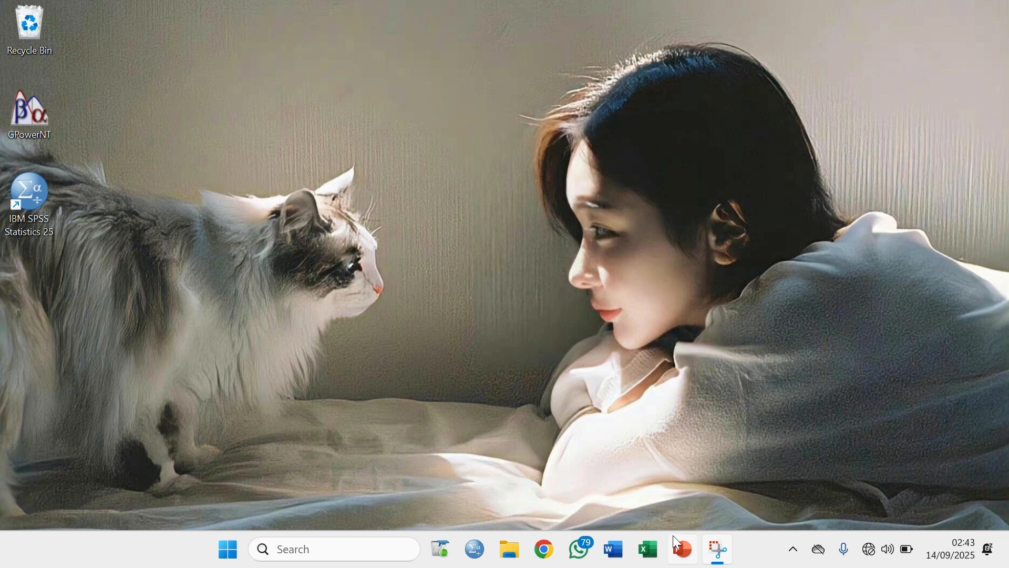
# Step: Create a blank Excel workbook and enter the heading STATUS TEMPAT TINGGAL in cell A1
pyautogui.click(659, 556)
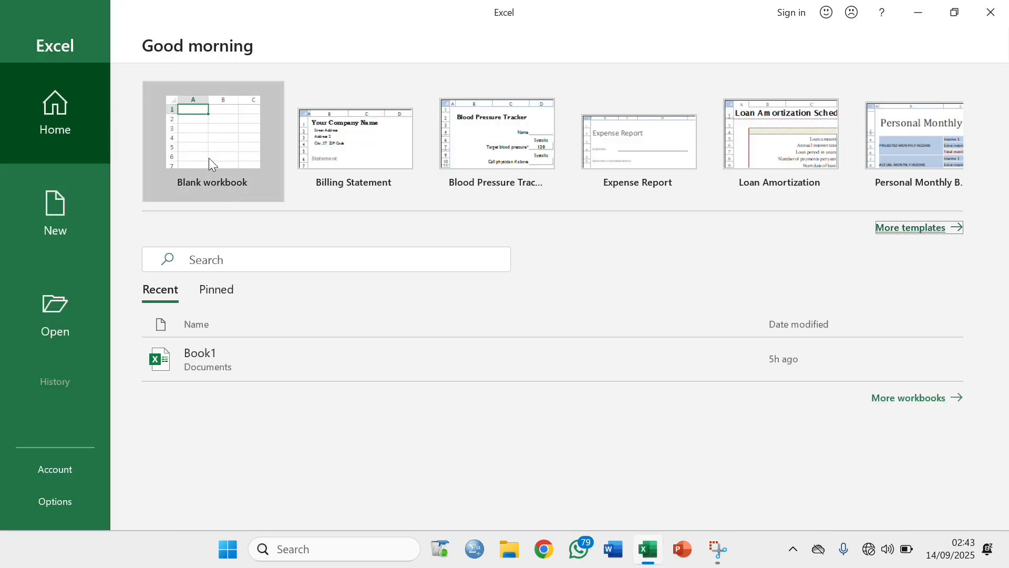
pyautogui.click(208, 159)
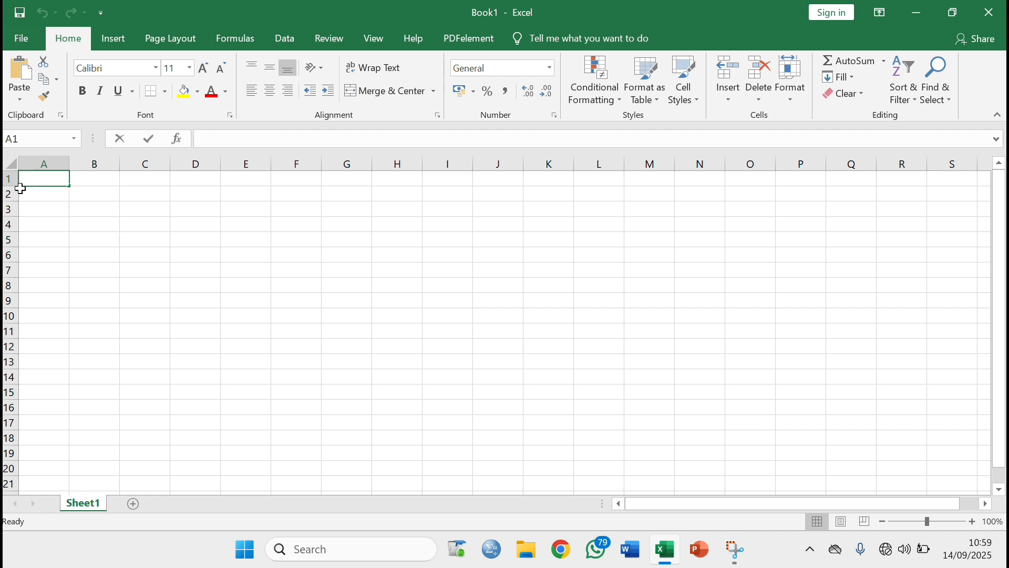
pyautogui.write('STATUS TEMPAT TI')
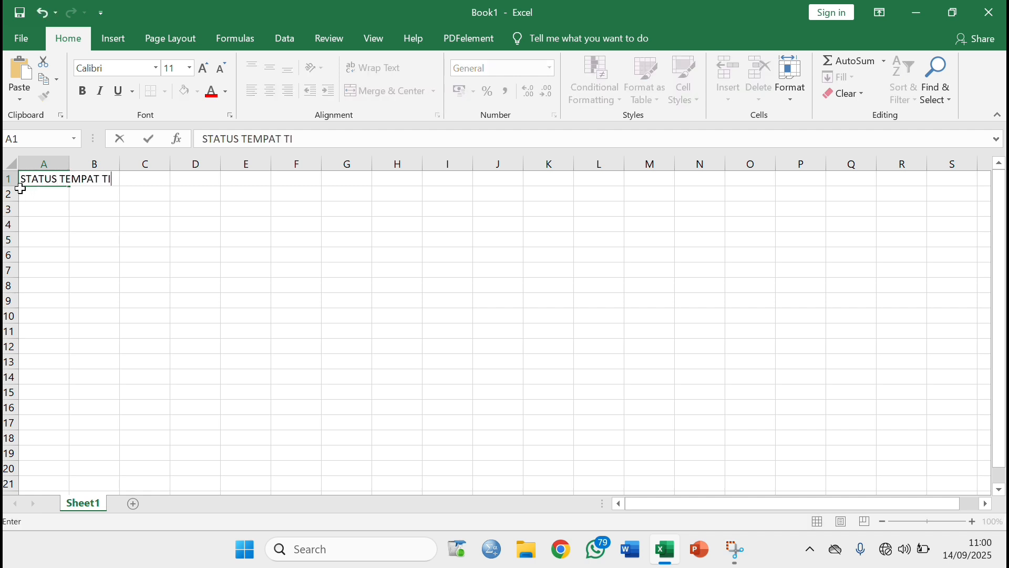
pyautogui.write('NGGAL')
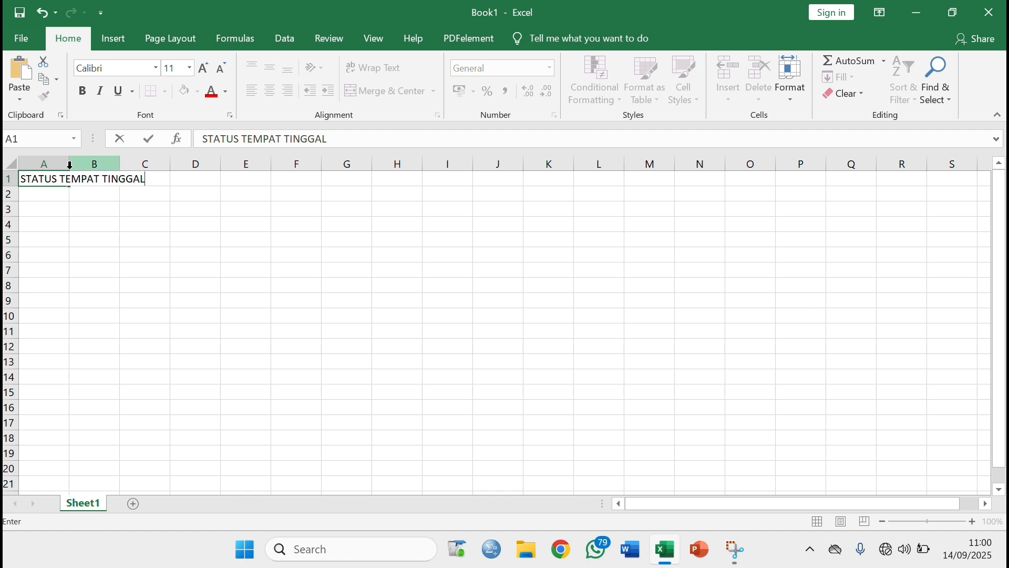
# Step: Widen column A to fit its heading and enter the heading KODE in B1
pyautogui.click(49, 164)
pyautogui.moveTo(68, 167); pyautogui.dragTo(141, 167)
pyautogui.click(145, 177)
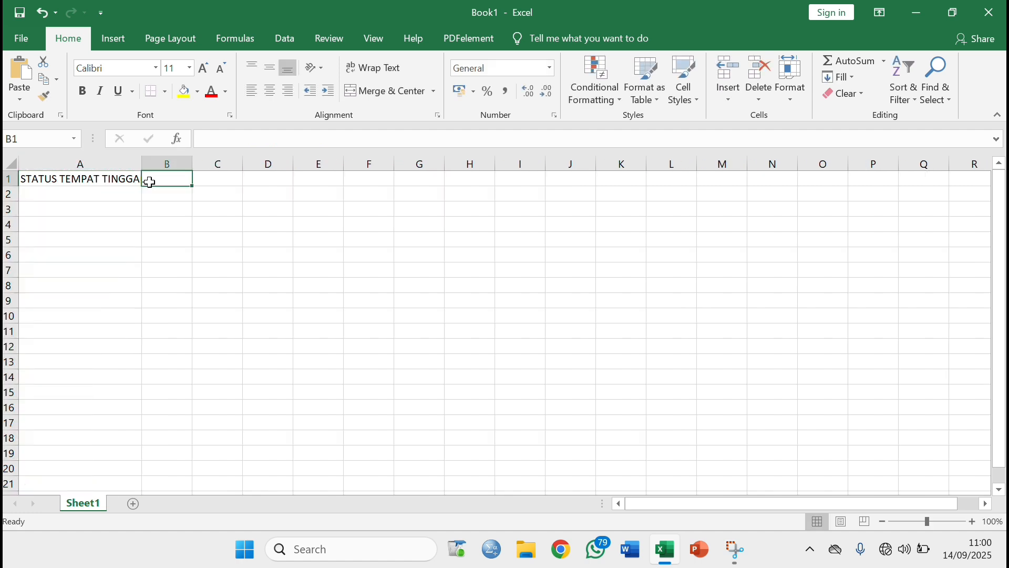
pyautogui.write('KODE')
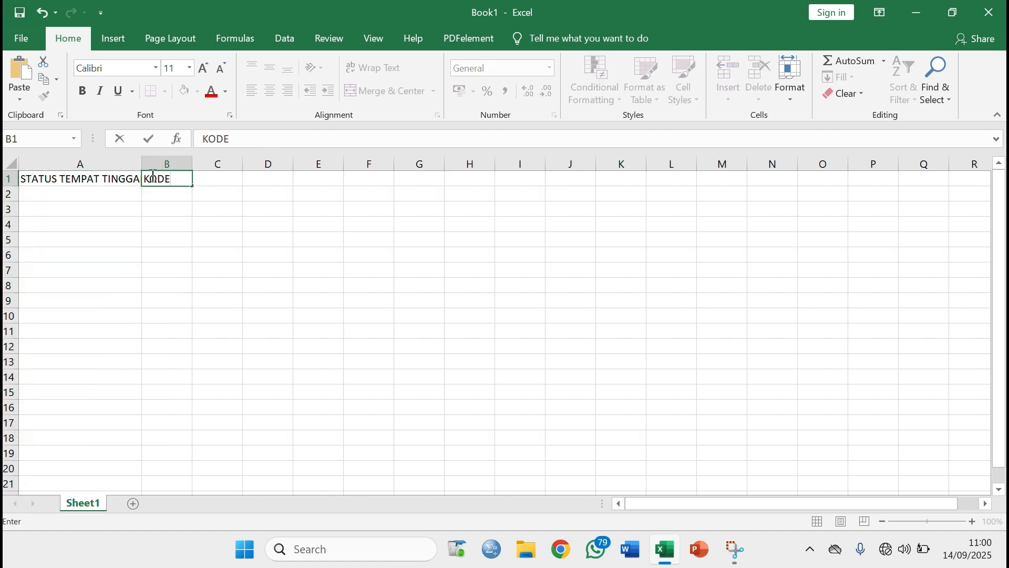
pyautogui.press('Tab')
# Step: Enter the heading TRANSPORTASI in C1, widening the column to fit, and KODE in D1
pyautogui.write('TRANSPORTASI')
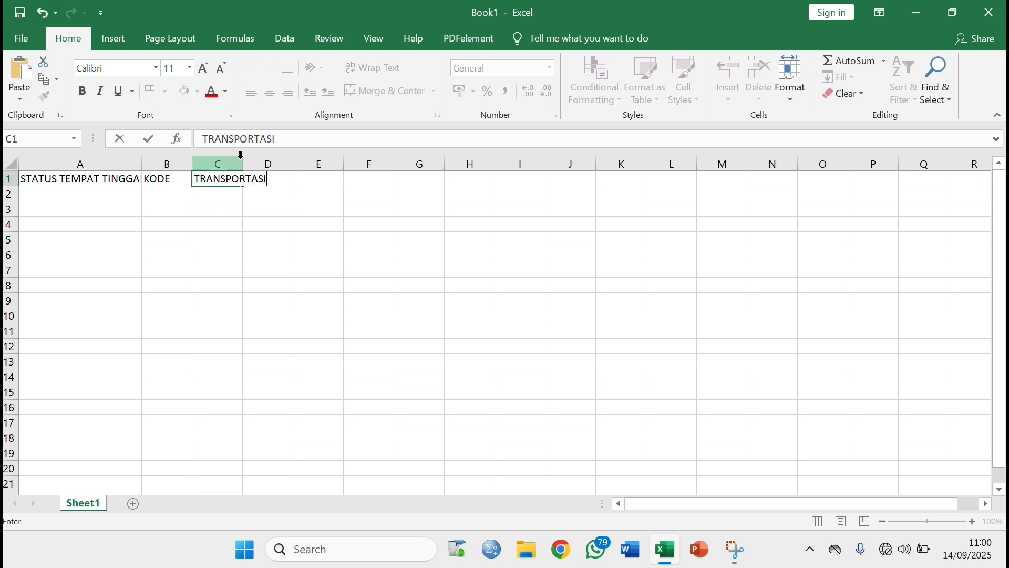
pyautogui.moveTo(242, 164); pyautogui.dragTo(274, 163)
pyautogui.click(293, 184)
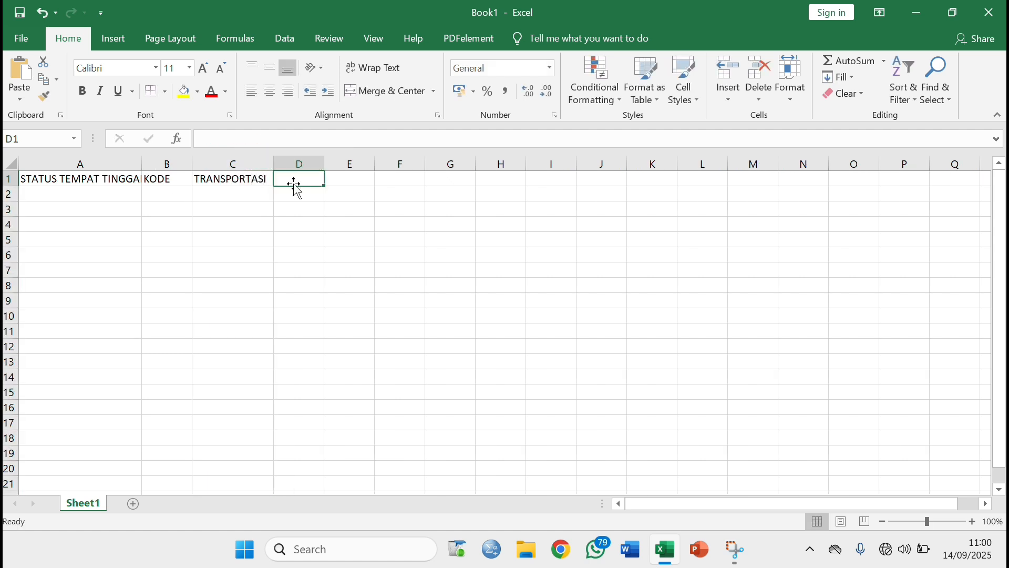
pyautogui.write('KODE')
pyautogui.press('Tab')
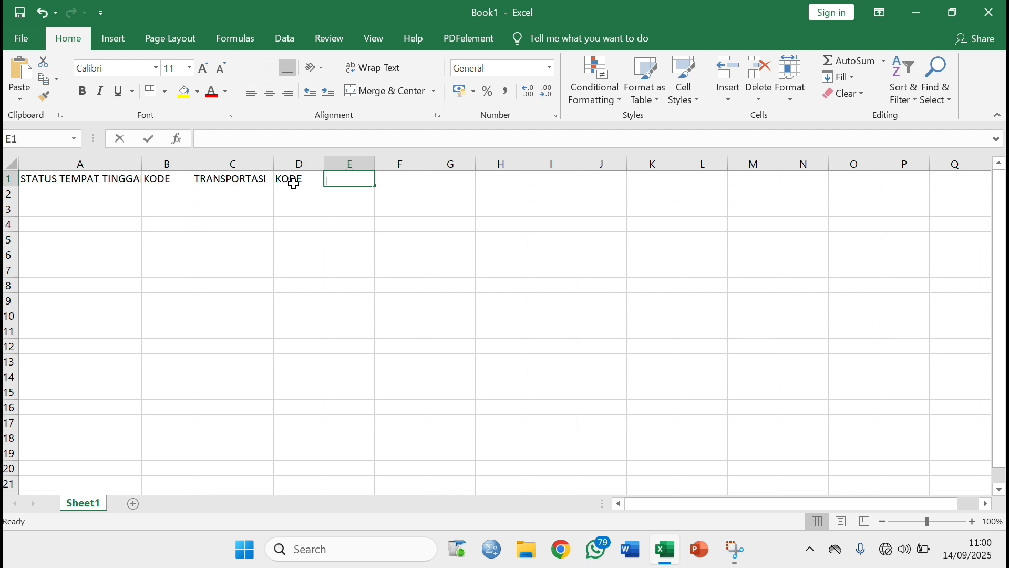
# Step: Enter the heading PEKERJAAN in E1, widening the column to fit, and KODE in F1
pyautogui.write('PEKERJAAN')
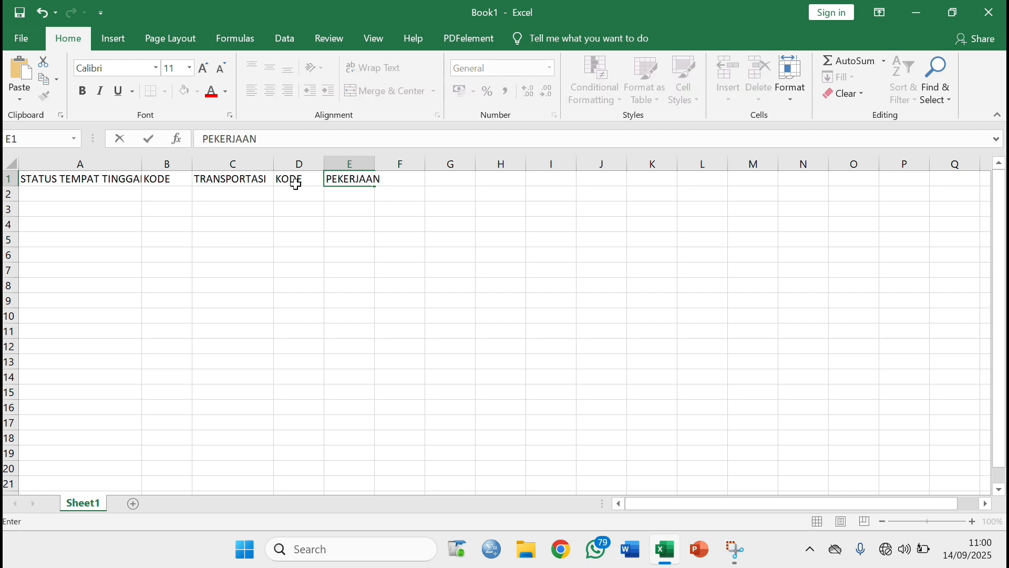
pyautogui.click(371, 164)
pyautogui.moveTo(374, 164); pyautogui.dragTo(385, 164)
pyautogui.click(396, 178)
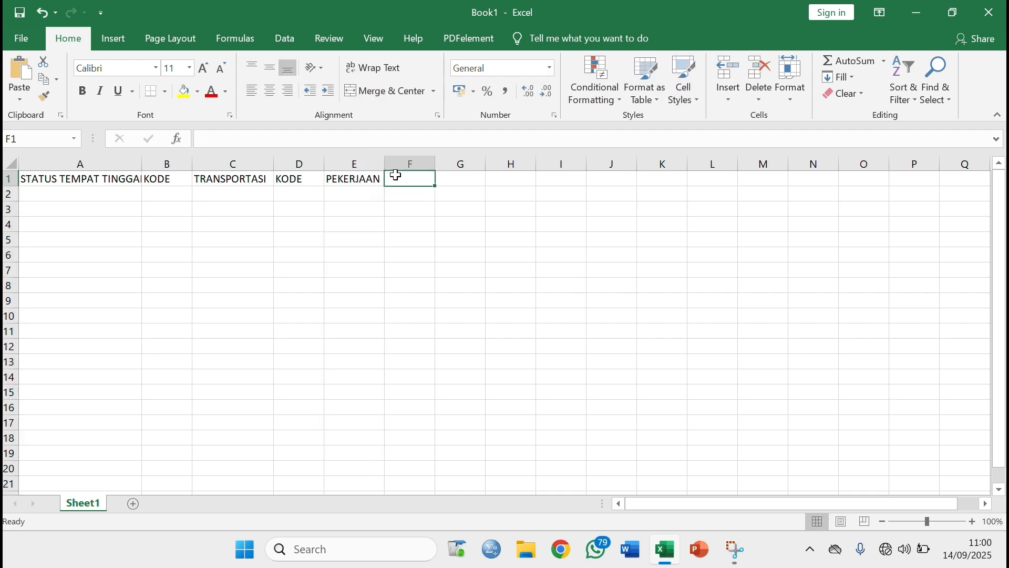
pyautogui.write('KODE')
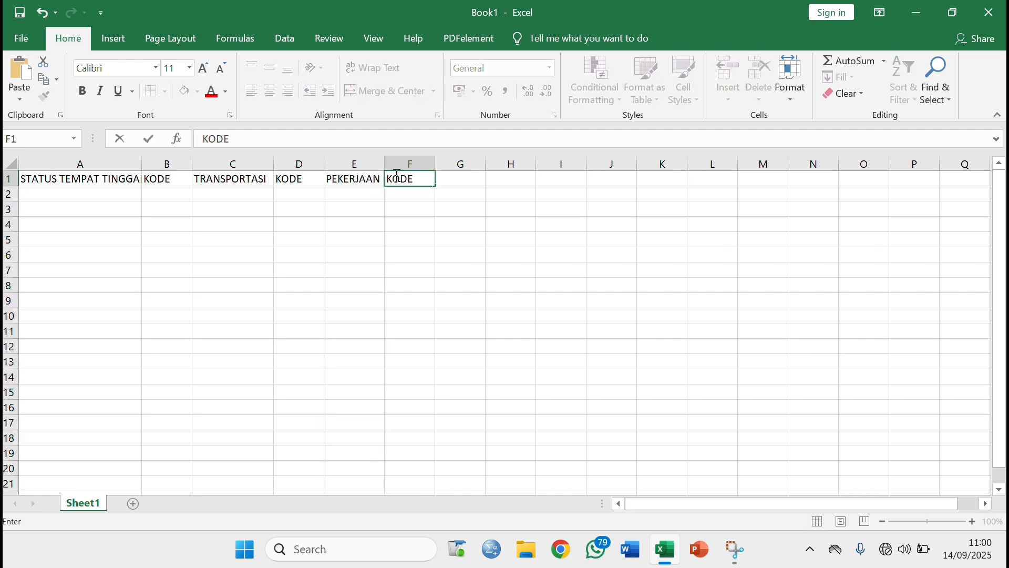
# Step: Enter MILIK SENDIRI, KONTRAK/SEWA and MENUMPANG in cells A2 to A4
pyautogui.click(54, 196)
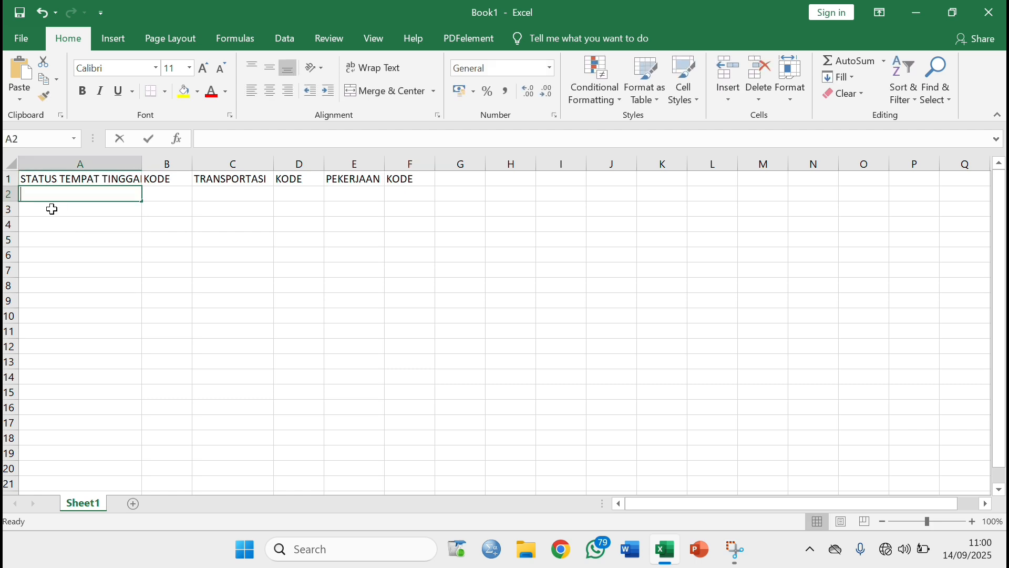
pyautogui.write('MILIK SENDIRI')
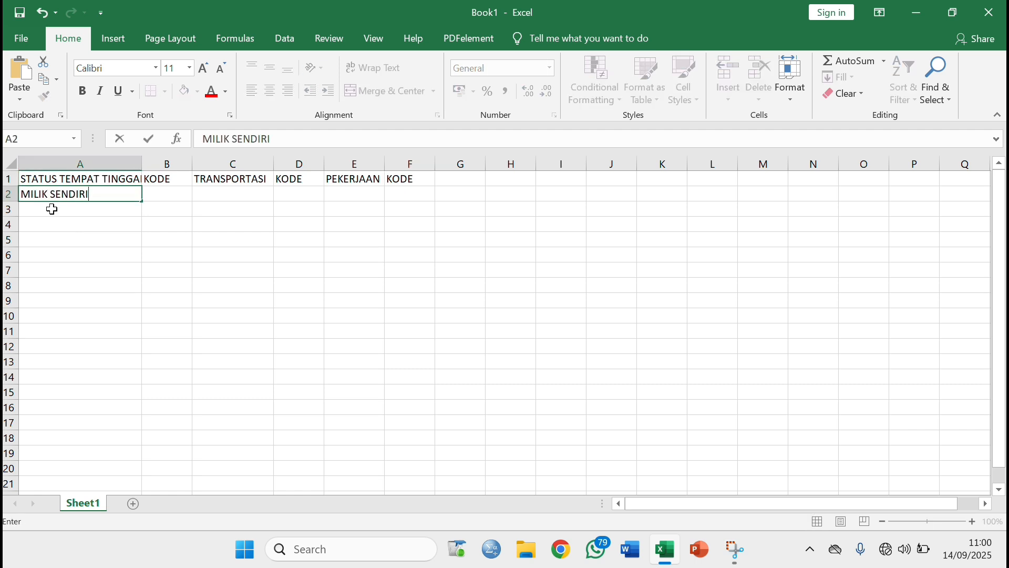
pyautogui.hotkey('ctrl', 'Return')
pyautogui.click(51, 209)
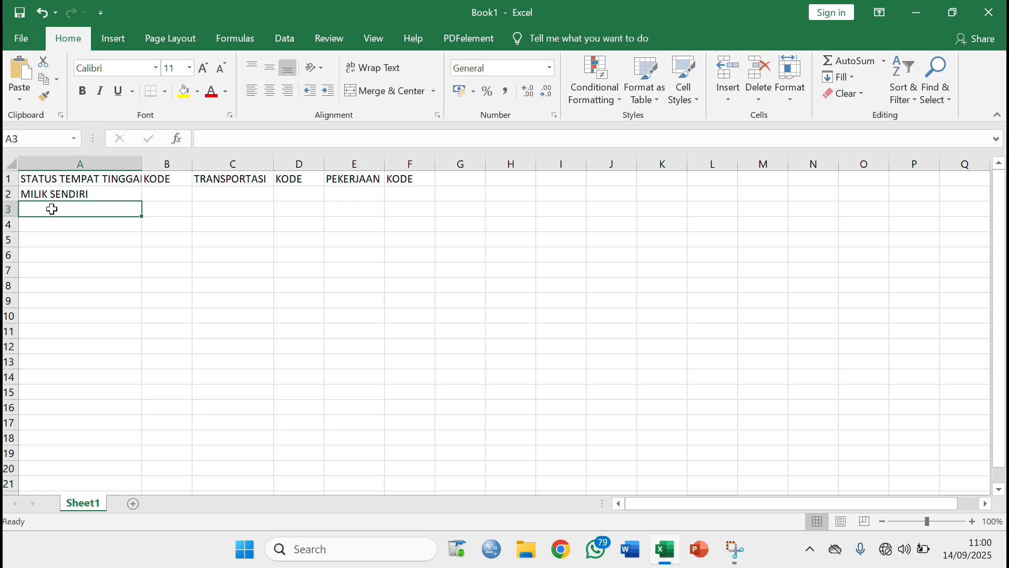
pyautogui.write('KONTRAK/')
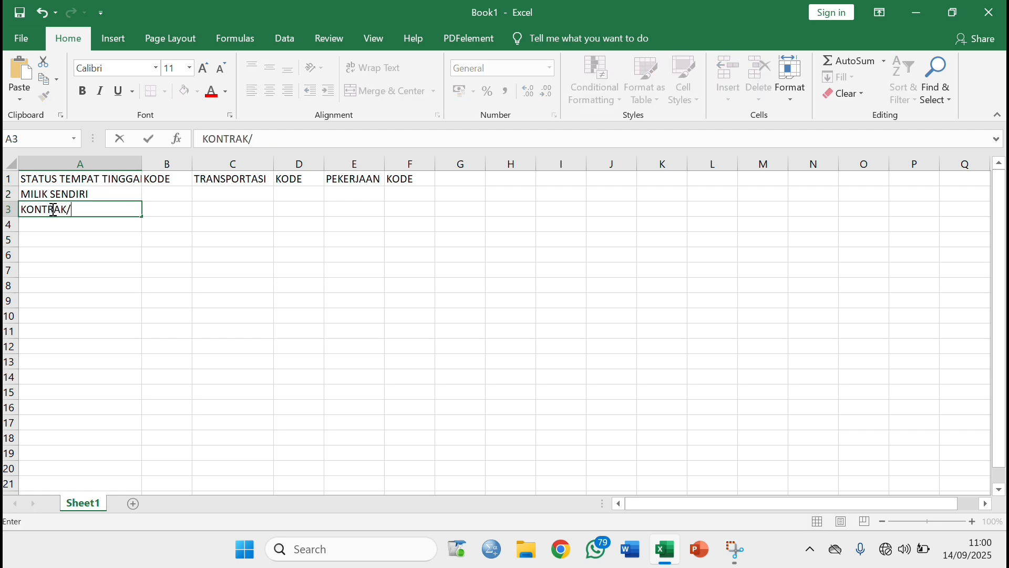
pyautogui.write('SEWA')
pyautogui.press('Return')
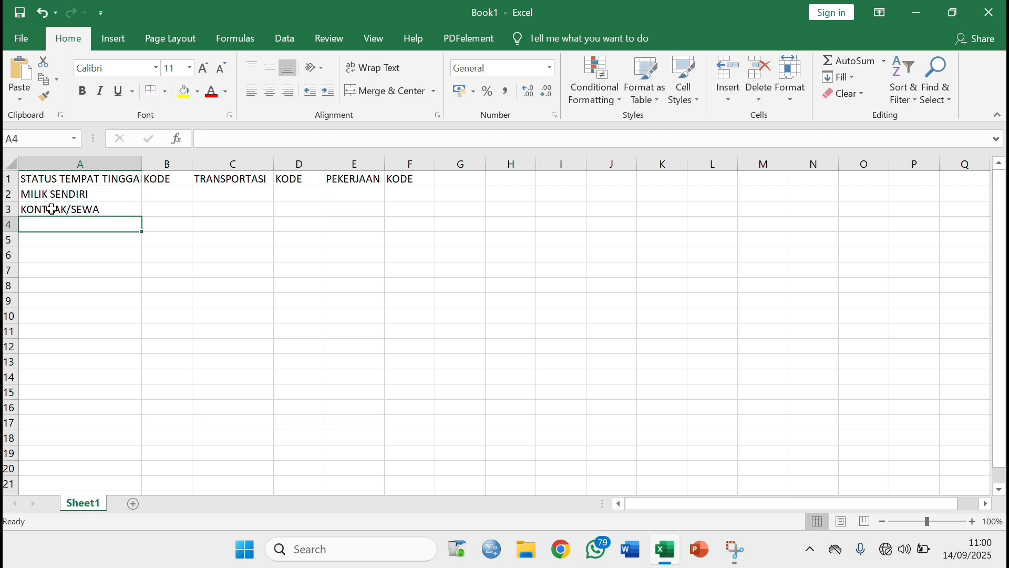
pyautogui.write('MENUMPANG')
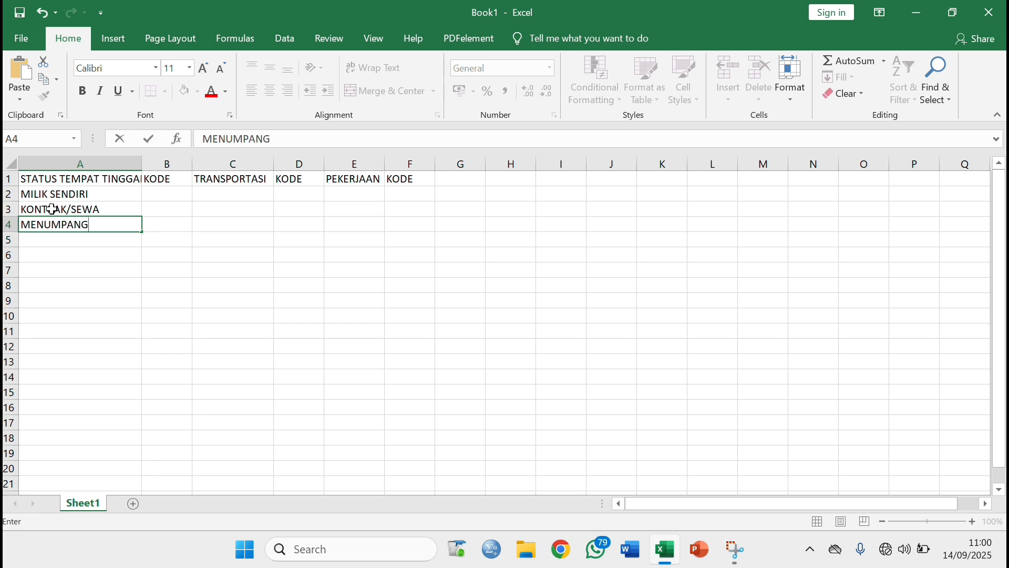
# Step: Fill A5:A11 with MILIK SENDIRI, MENUMPANG, KONTRAK/SEWA, KONTRAK/SEWA, MILIK SENDIRI, MENUMPANG and MENUMPANG
pyautogui.press('Return')
pyautogui.write('MILIK SENDIRI')
pyautogui.press('Return')
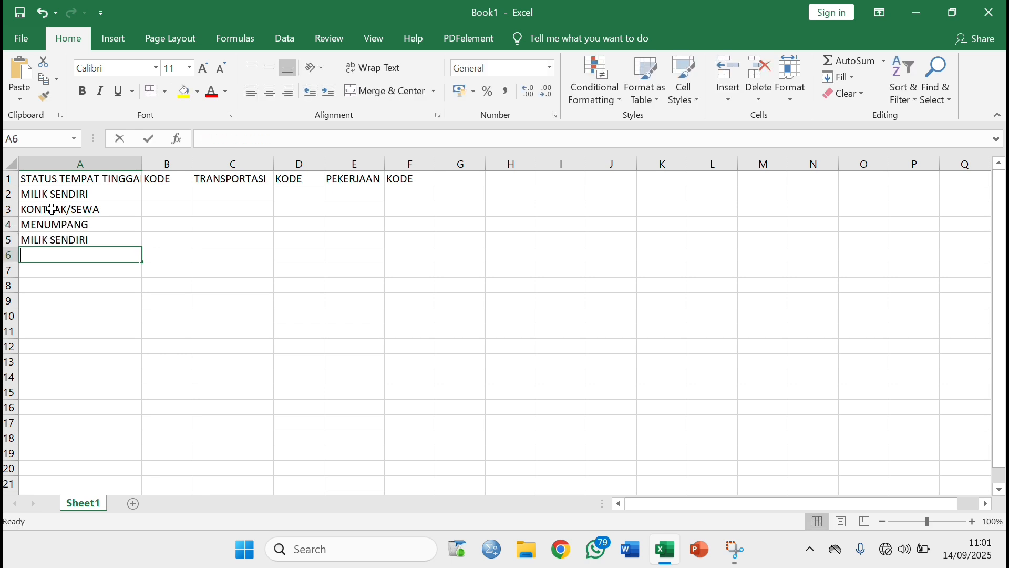
pyautogui.write('MENUMPANG')
pyautogui.press('Return')
pyautogui.write('MENUMPANG')
# Step: Copy the residence statuses in A2:A11 and paste them directly below, starting at A12
pyautogui.moveTo(50, 195); pyautogui.dragTo(47, 333)
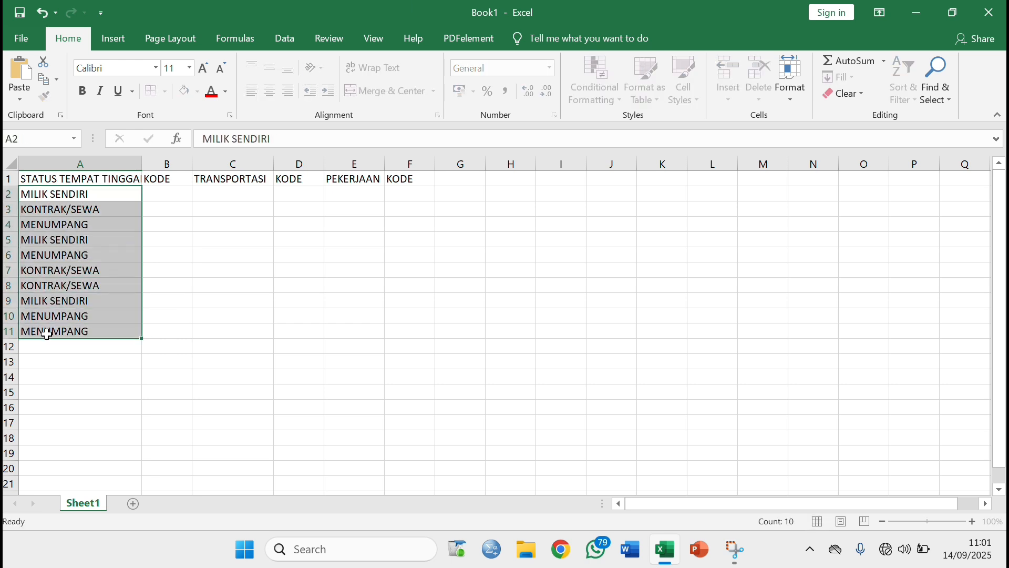
pyautogui.rightClick(47, 334)
pyautogui.click(68, 201)
pyautogui.click(62, 349)
pyautogui.rightClick(62, 349)
pyautogui.click(94, 80)
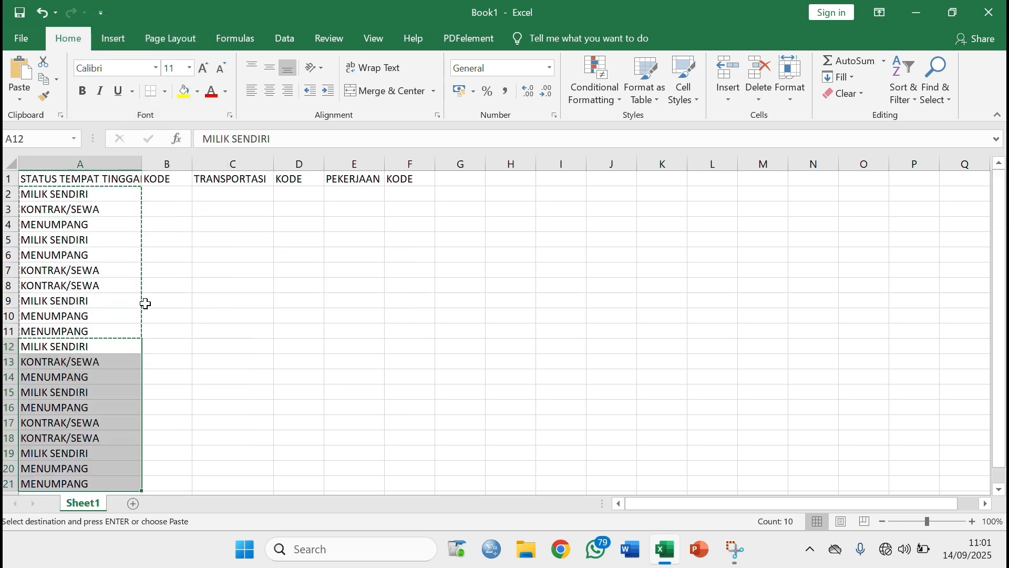
# Step: Copy A2:A21 and paste it at A22 and A42, trimming the list to end at A51
pyautogui.moveTo(79, 195); pyautogui.dragTo(95, 483)
pyautogui.rightClick(110, 363)
pyautogui.click(148, 42)
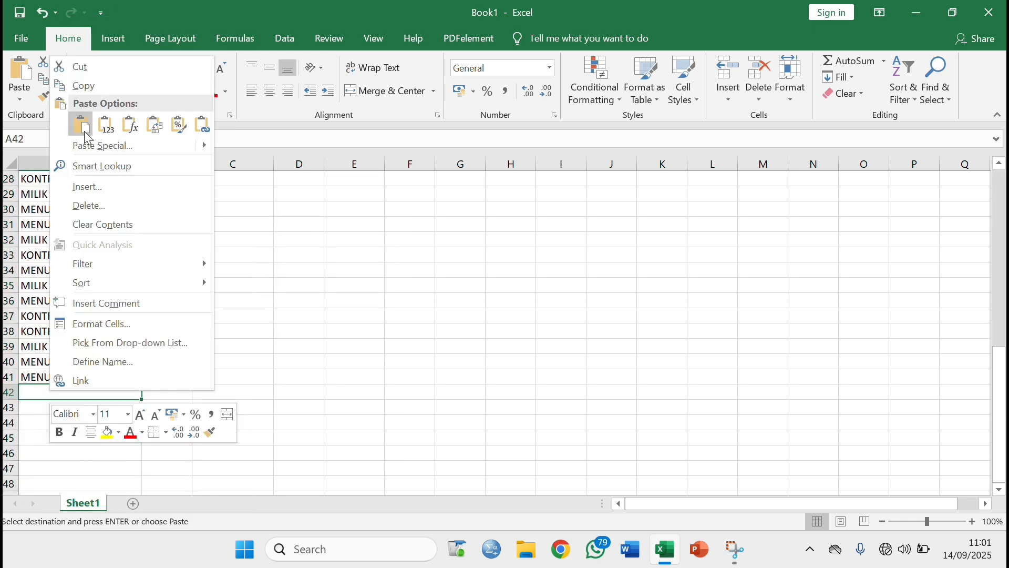
pyautogui.click(81, 124)
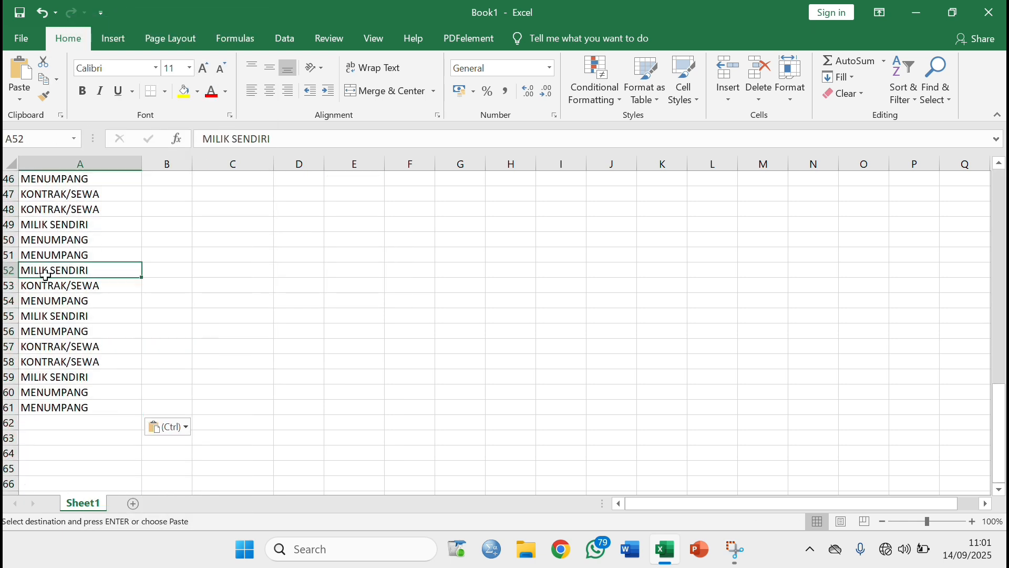
pyautogui.click(181, 240)
# Step: Enter the codes 1, 2 and 3 in B2:B4 for MILIK SENDIRI, KONTRAK/SEWA and MENUMPANG
pyautogui.scroll(15, 181, 241)
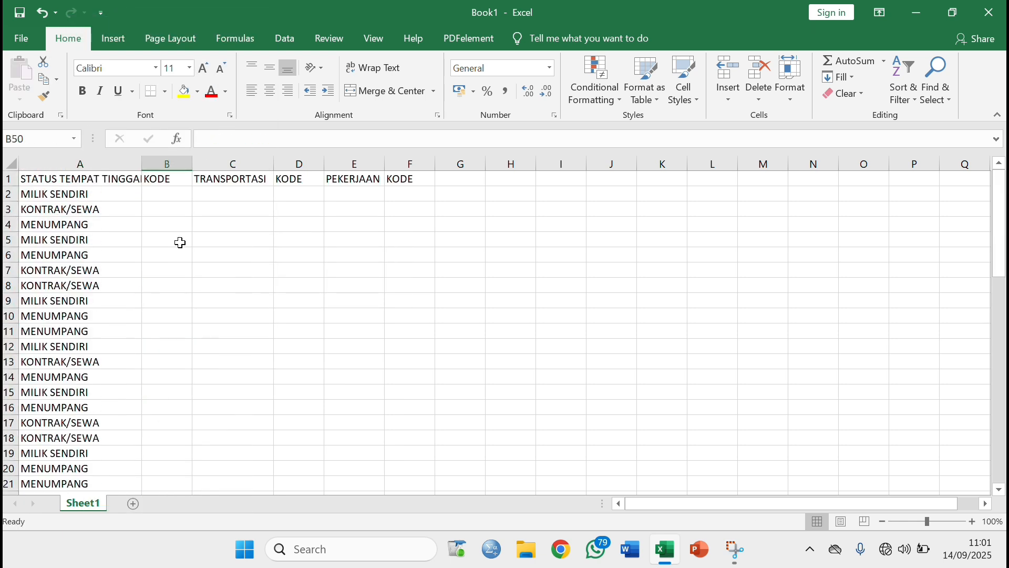
pyautogui.click(160, 195)
pyautogui.doubleClick(160, 195)
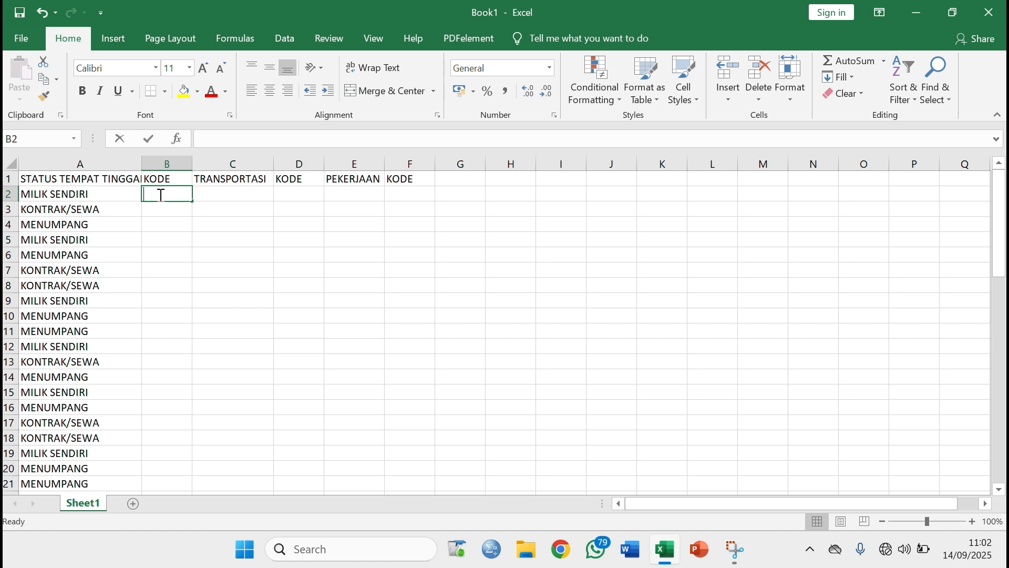
pyautogui.write('1')
pyautogui.press('Return')
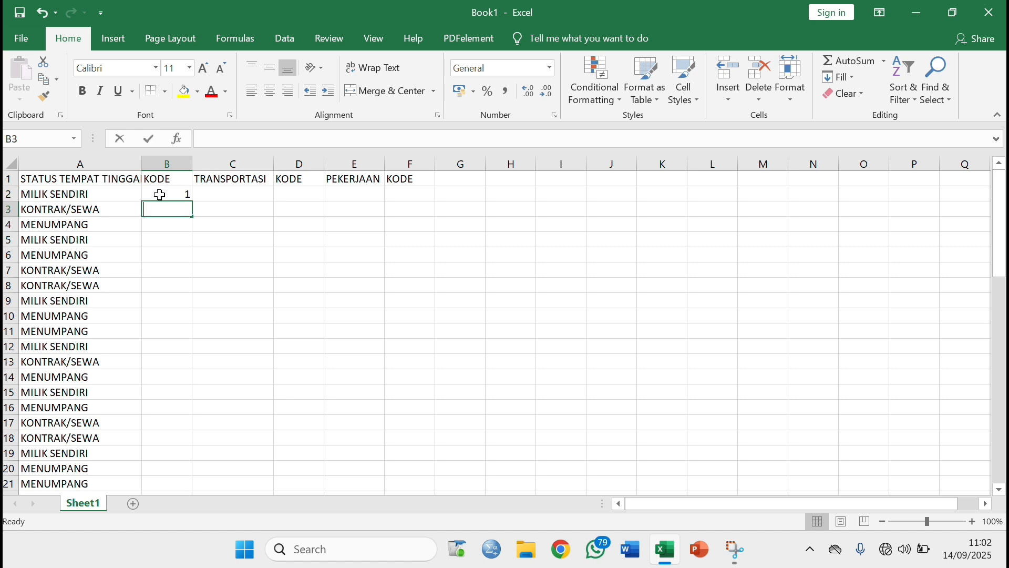
pyautogui.write('2')
pyautogui.press('Return')
pyautogui.write('3')
pyautogui.press('Return')
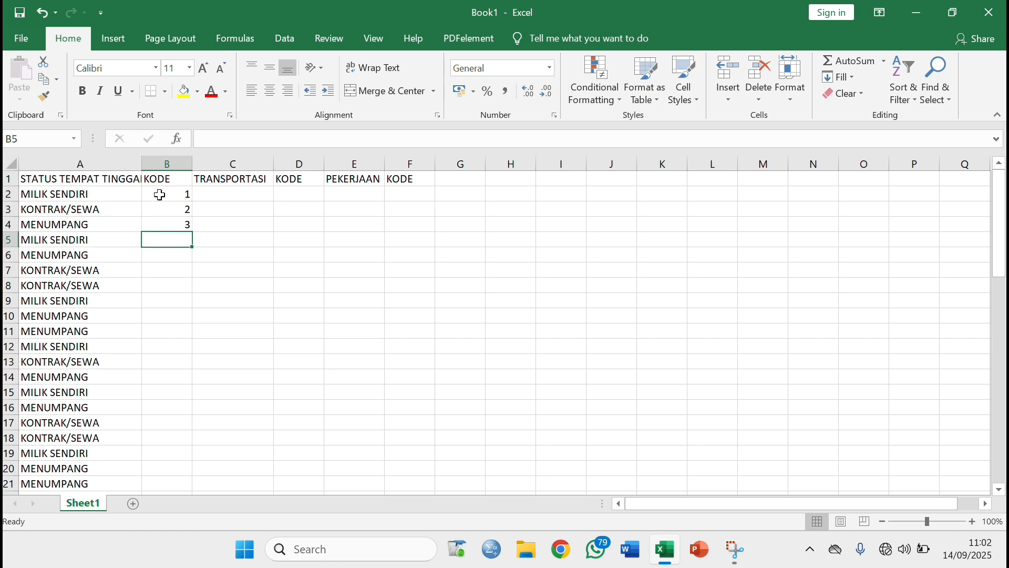
# Step: Enter the codes 1, 3, 2, 2, 1, 3, 3, 1, 2, 3, 1, 3, 2, 2, 1, 3, 3 in B5:B21
pyautogui.write('1')
pyautogui.press('Return')
pyautogui.write('3 2 ')
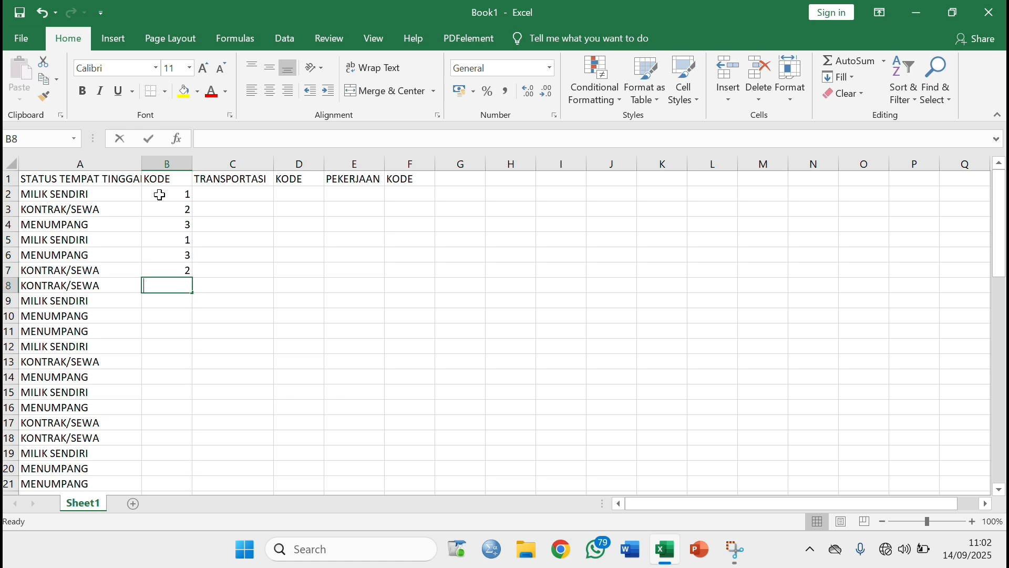
pyautogui.write('2 1 3 3 1 2 3 1 3 2 2 1 3 3')
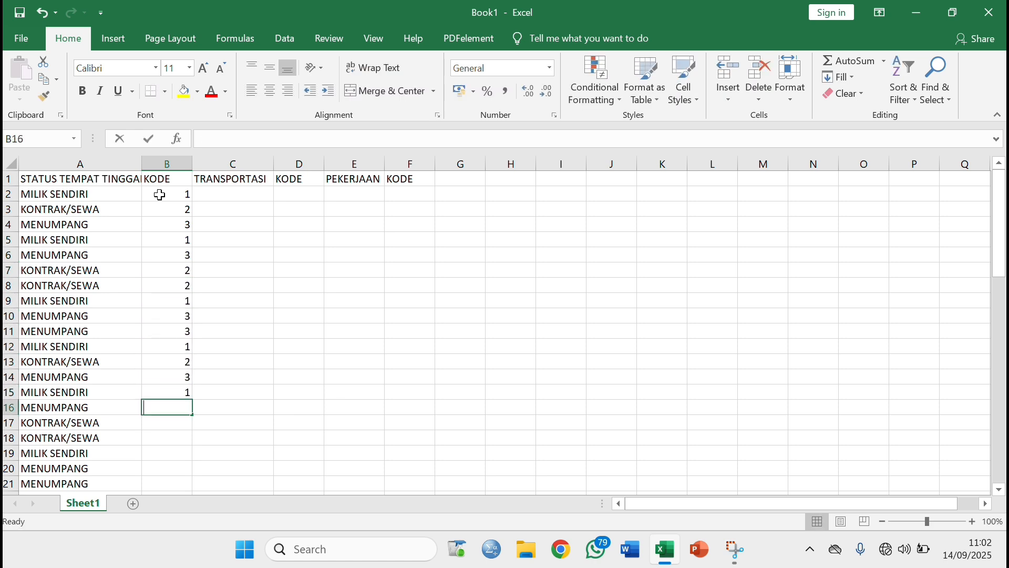
pyautogui.scroll(-6, 210, 298)
pyautogui.press('Return')
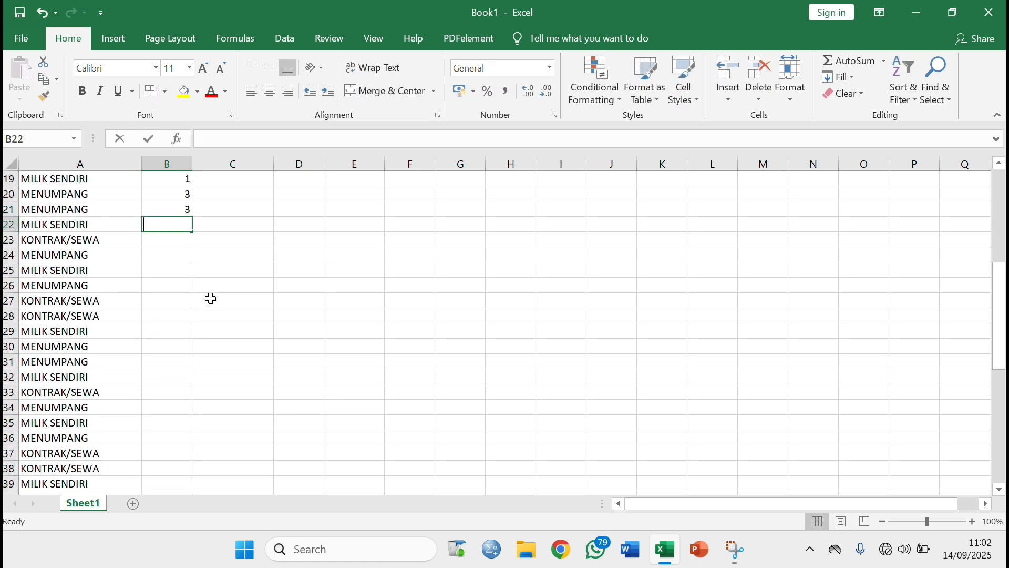
# Step: Enter the codes 1, 2, 3, 1, 3, 2, 2, 1, 3, 3, 1, 2, 3, 1, 3, 2, 2 in B22:B38
pyautogui.write('1 2 3 1 3 2 2 1 3 3 1 2 3 1 3 2')
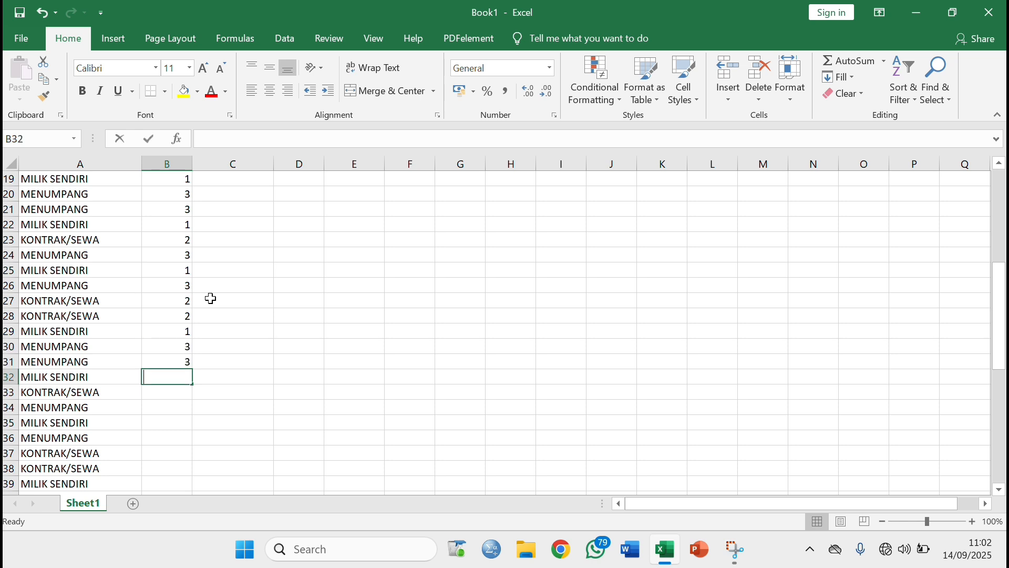
pyautogui.scroll(-4, 286, 261)
pyautogui.write('2')
pyautogui.scroll(-1, 286, 261)
pyautogui.press('Return')
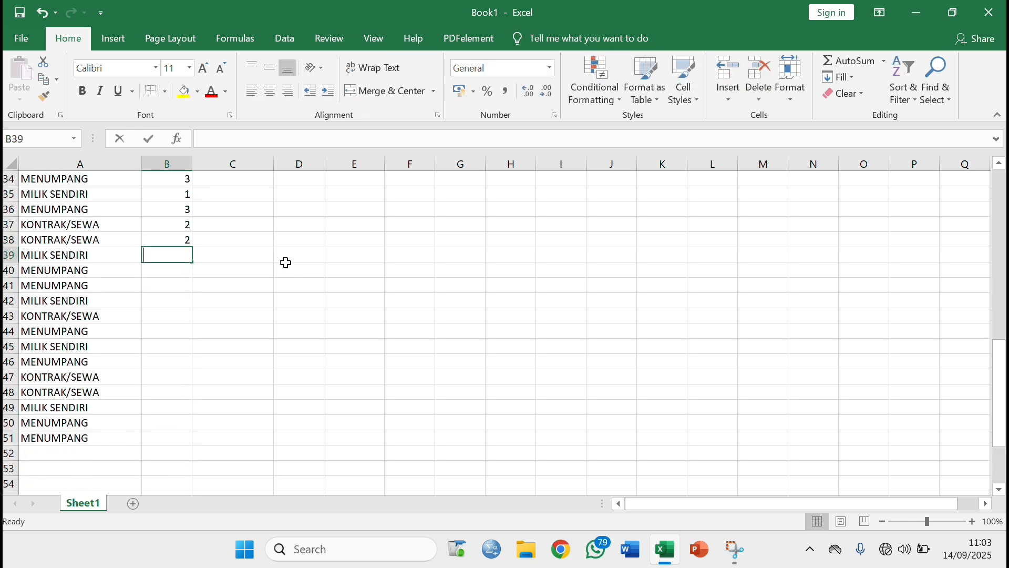
# Step: Enter the codes 1, 3, 3, 1, 2, 2, 1, 3, 2, 2, 1, 3, 3 in B39:B51 and select C2
pyautogui.write('1 3 3 1 2 2 1 3 2 2 1 3 3')
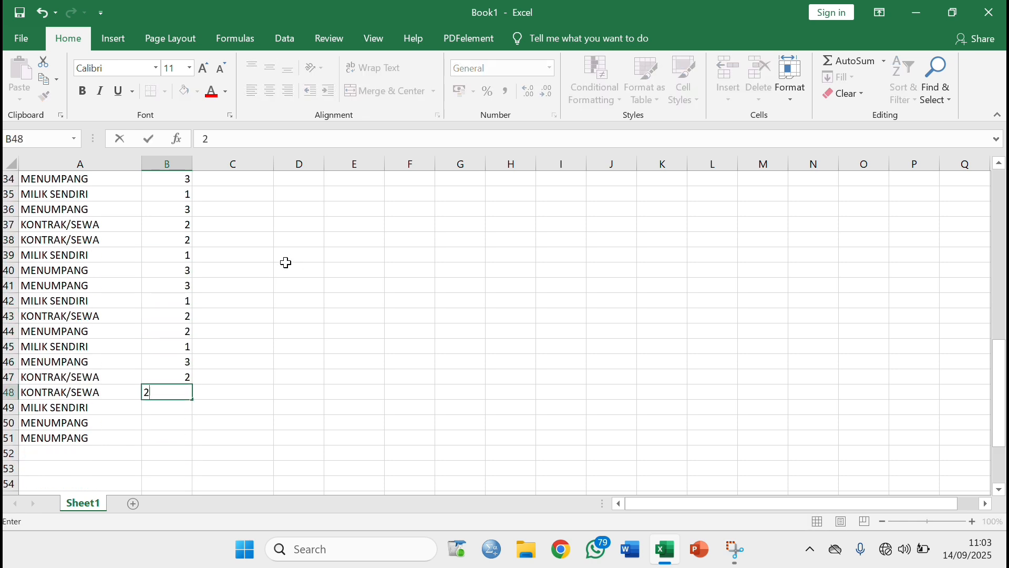
pyautogui.scroll(11, 245, 302)
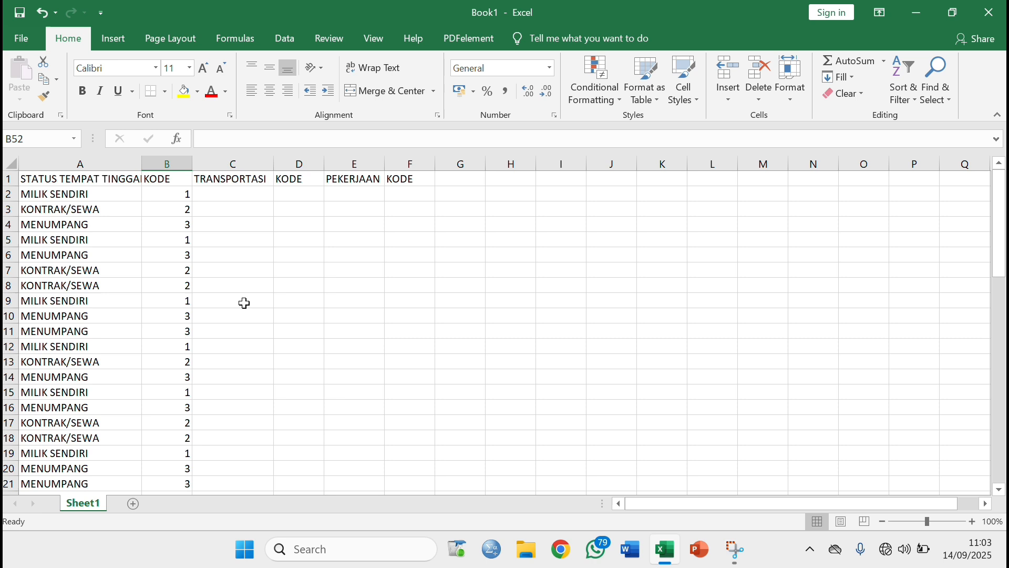
pyautogui.click(258, 199)
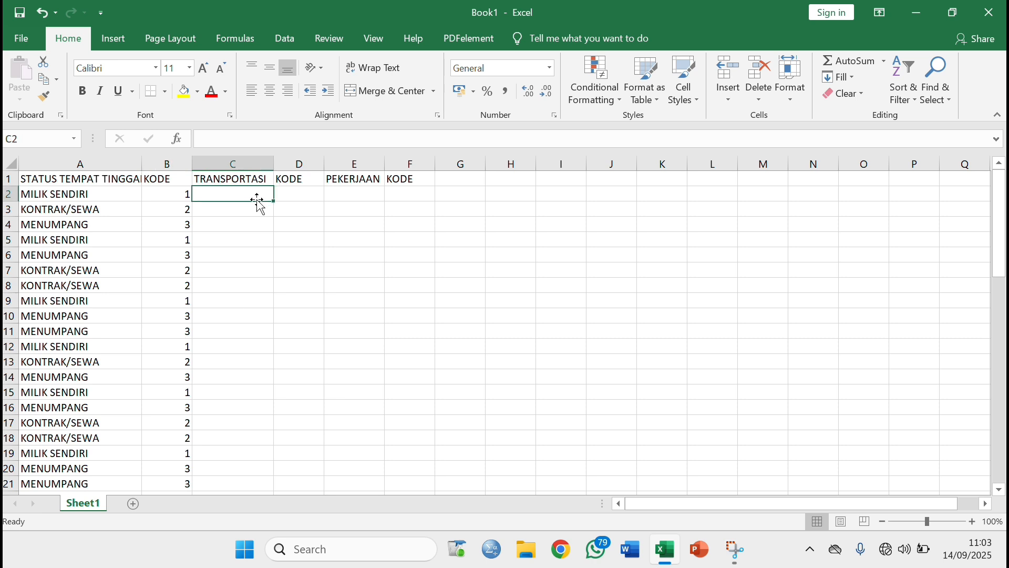
# Step: Enter JALAN KAKI, SEPEDA MOTOR and MOBIL PRIBADI in C2:C4 under TRANSPORTASI
pyautogui.write('JALA')
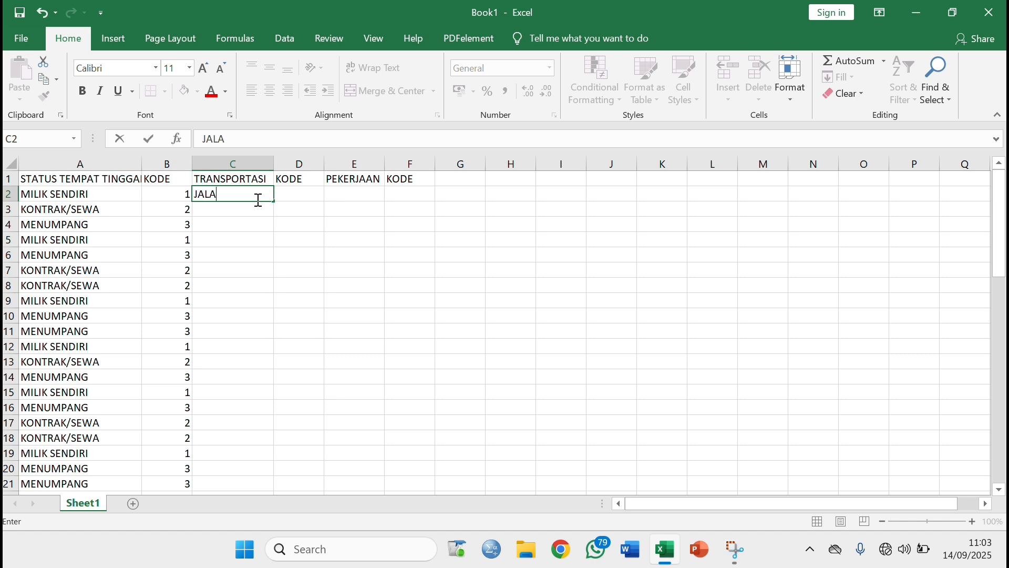
pyautogui.write('N KAKI')
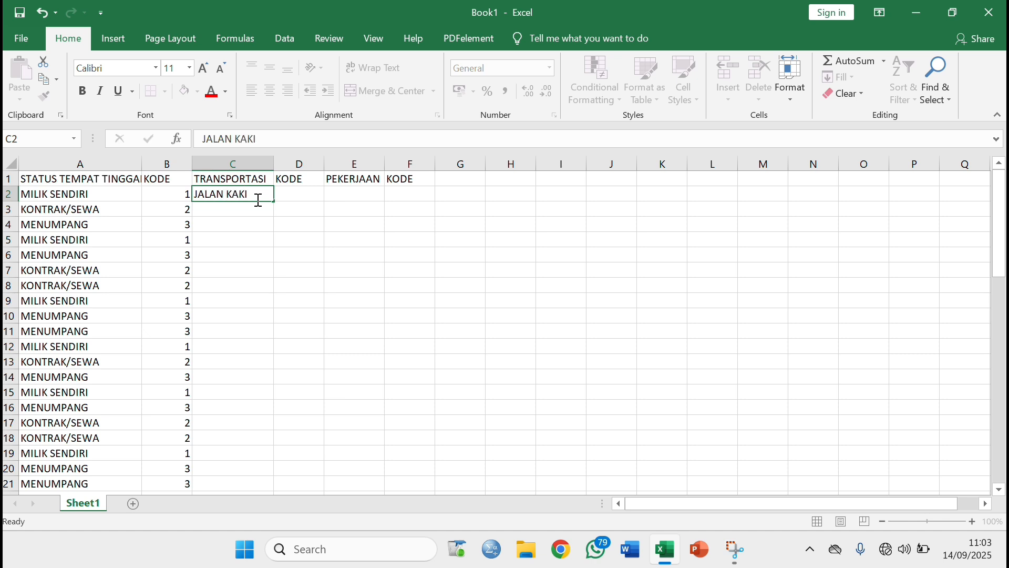
pyautogui.press('Return')
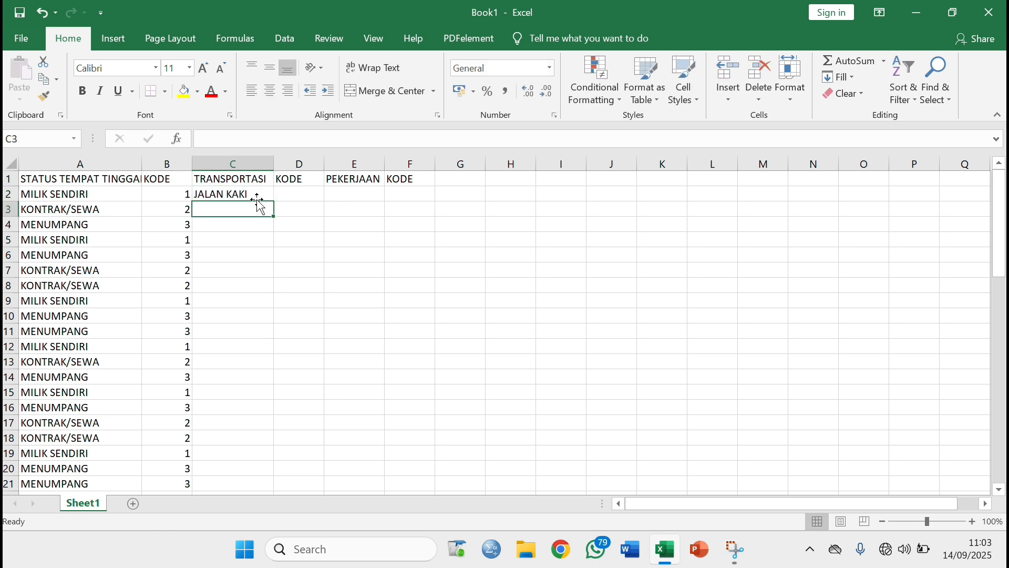
pyautogui.write('SEPEDA MOTOR')
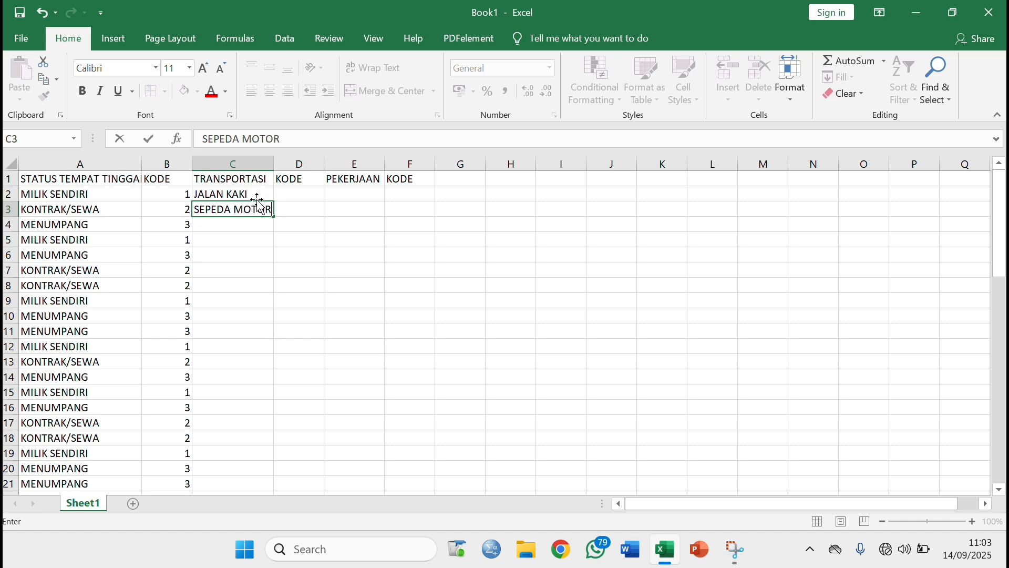
pyautogui.press('Return')
pyautogui.write('MOBIL')
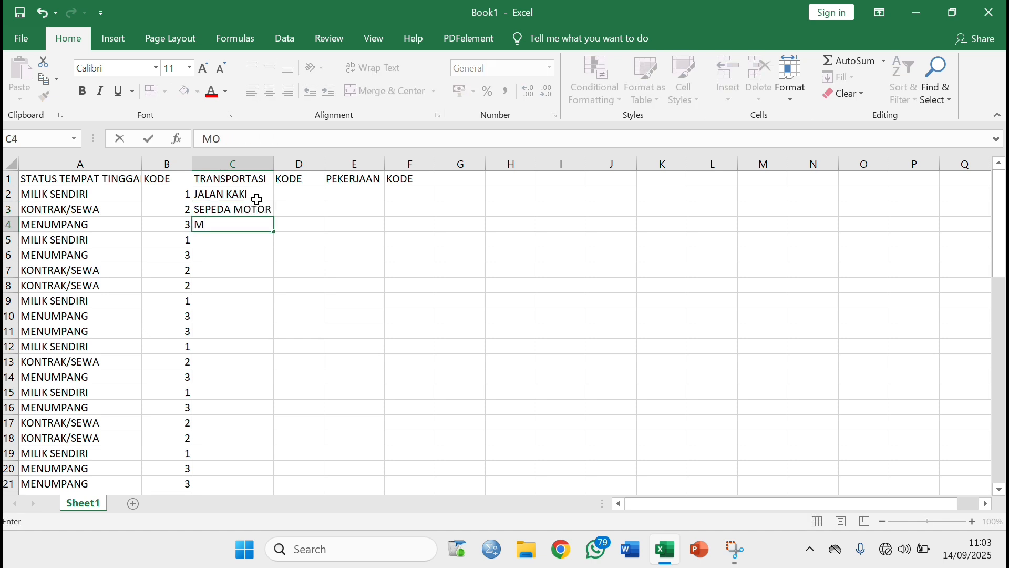
pyautogui.write(' PRIBADI')
pyautogui.press('Return')
# Step: Enter ANGKUTAN UMUM in C5, C6 and C11, MOBIL PRIBADI in C7 and C10, and SEPEDA MOTOR in C8 and C9
pyautogui.write('ANGKUTAN UMUM')
pyautogui.press('Return')
pyautogui.write('ANGKUTAN UMUM')
pyautogui.press('Return')
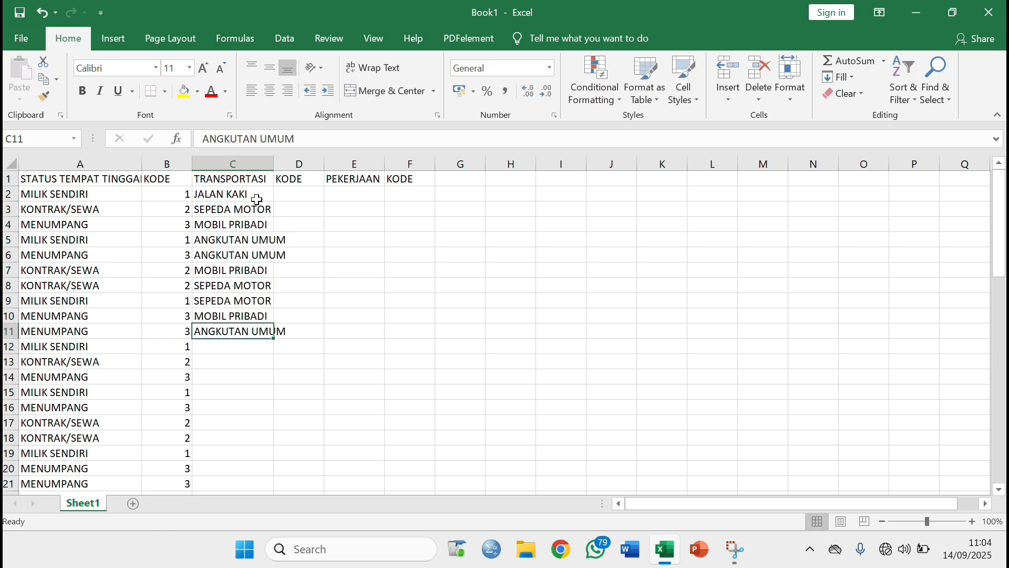
# Step: Copy the transportation entries in C2:C11 and paste them into C12:C21
pyautogui.click(263, 197)
pyautogui.moveTo(263, 197); pyautogui.dragTo(263, 331)
pyautogui.hotkey('ctrl', 'c')
pyautogui.click(266, 344)
pyautogui.rightClick(267, 349)
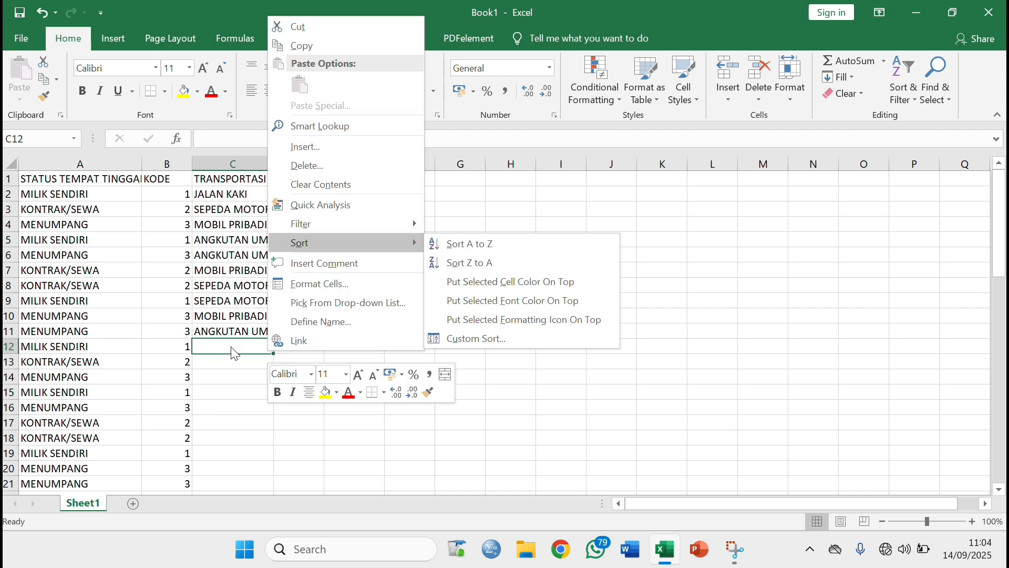
pyautogui.click(232, 347)
pyautogui.moveTo(232, 194); pyautogui.dragTo(247, 484)
pyautogui.hotkey('ctrl', 'v')
# Step: Copy the transportation entries in C2:C21 and paste them into C22:C41
pyautogui.hotkey('ctrl', 'c')
pyautogui.scroll(-5, 284, 431)
pyautogui.click(253, 270)
pyautogui.hotkey('ctrl', 'v')
# Step: Fill C42:C51 with a copy of the transportation entries and autofit the width of column C
pyautogui.scroll(5, 282, 262)
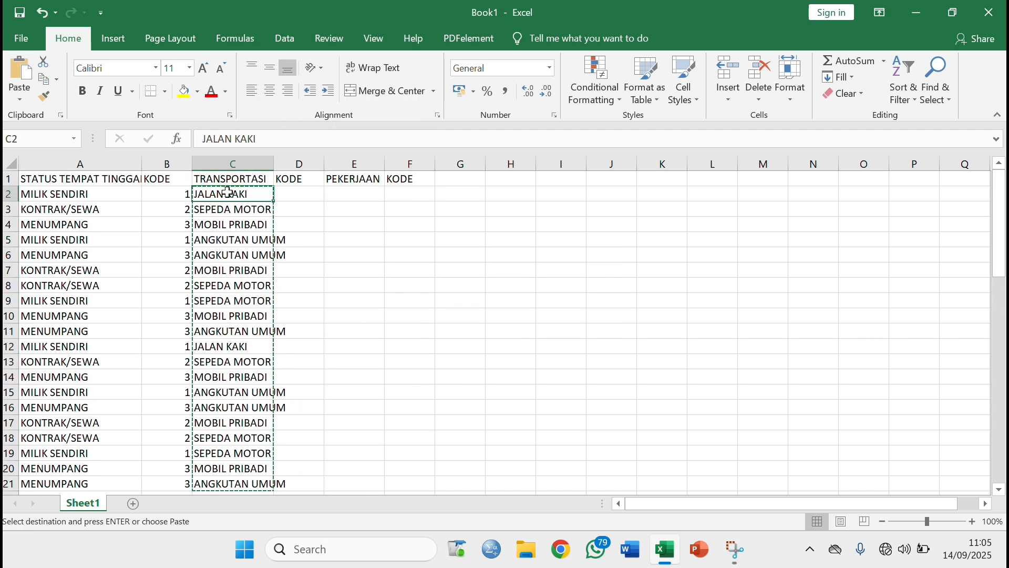
pyautogui.moveTo(227, 196); pyautogui.dragTo(286, 486)
pyautogui.click(253, 346)
pyautogui.hotkey('ctrl', 'v')
pyautogui.scroll(18, 272, 473)
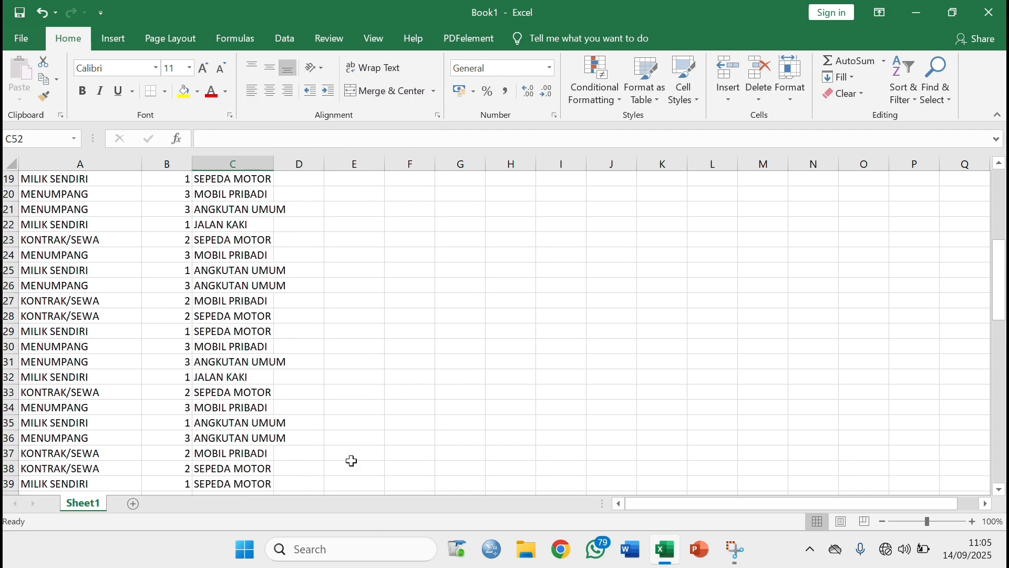
pyautogui.doubleClick(274, 163)
# Step: Enter the codes 1, 2, 3 and 4 in D2:D5 for JALAN KAKI, SEPEDA MOTOR, MOBIL PRIBADI and ANGKUTAN UMUM
pyautogui.click(309, 196)
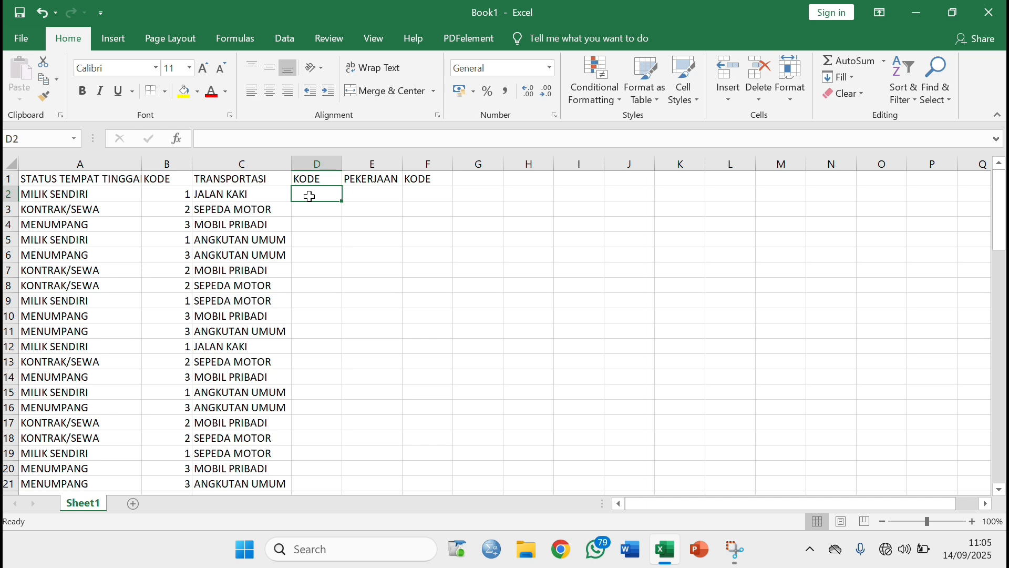
pyautogui.write('1')
pyautogui.press('Return')
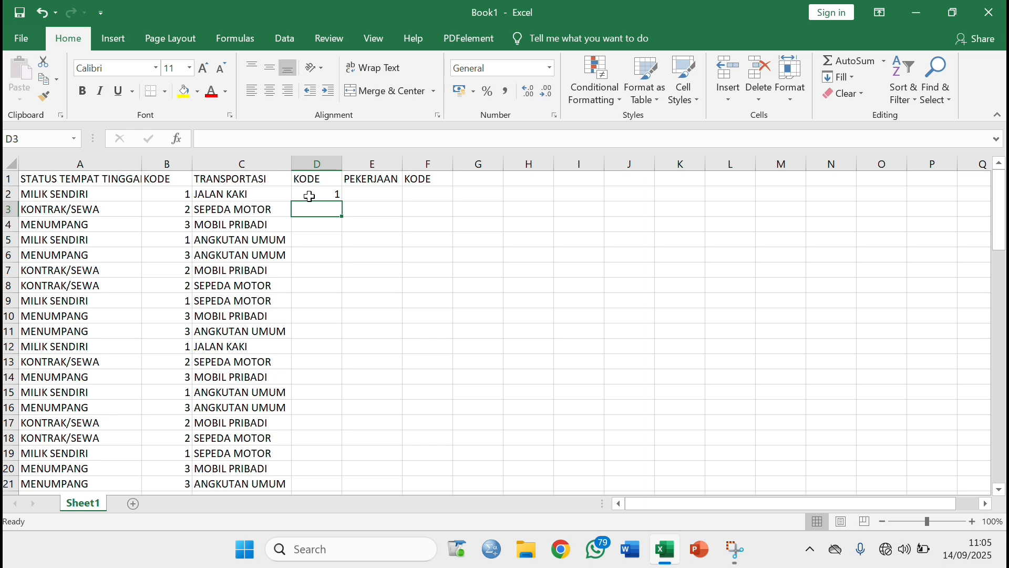
pyautogui.write('2')
pyautogui.press('Return')
pyautogui.write('3')
pyautogui.press('Return')
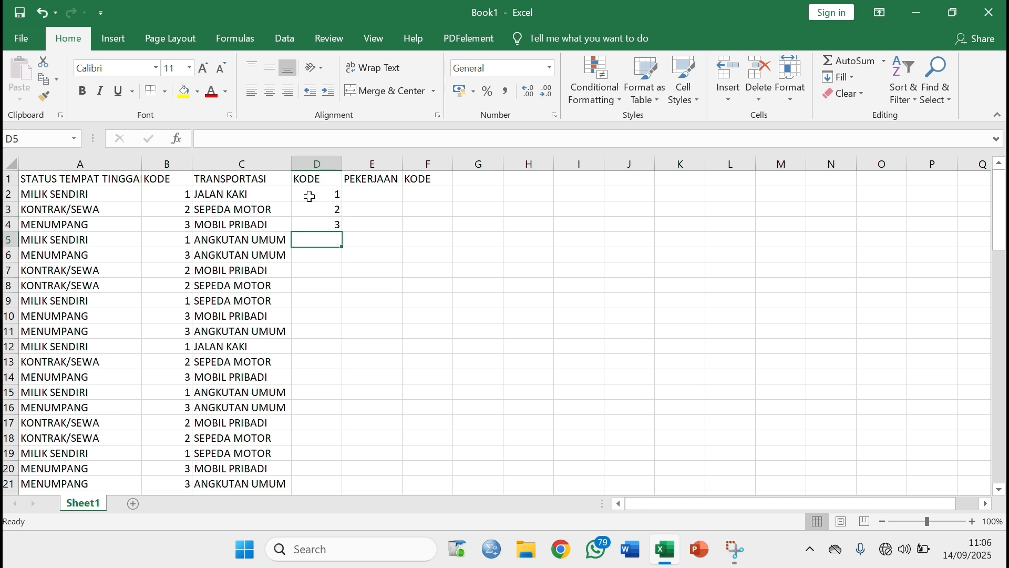
pyautogui.write('4')
pyautogui.press('Return')
# Step: Enter the codes 4, 3, 2, 2, 3, 4, 1, 2, 3, 4, 4, 3, 2, 2 in D6:D19
pyautogui.write('4')
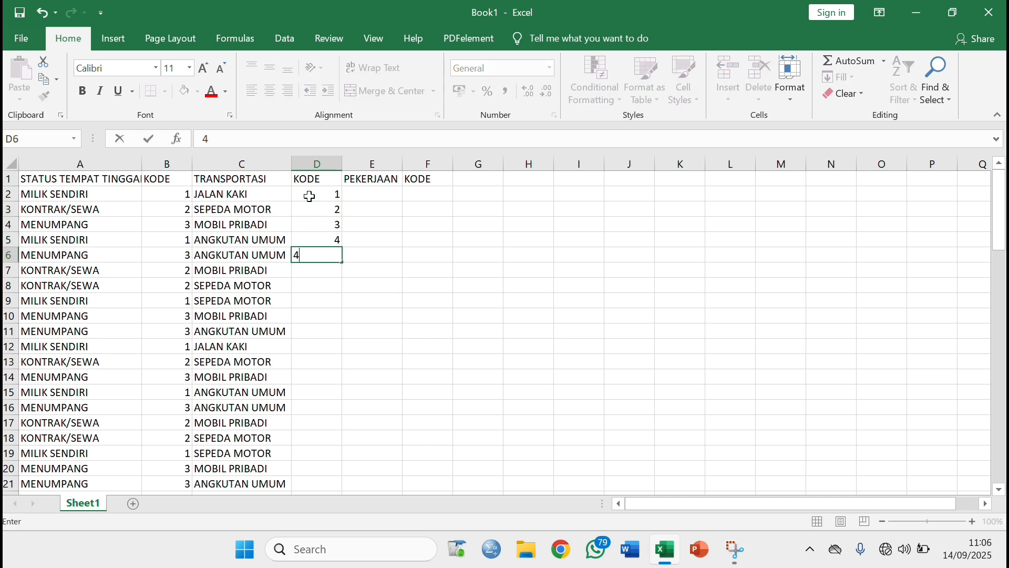
pyautogui.press('Return')
pyautogui.write('3')
pyautogui.press('Return')
pyautogui.write('2 2 3 4 1 2 3 4 4 3 2 2')
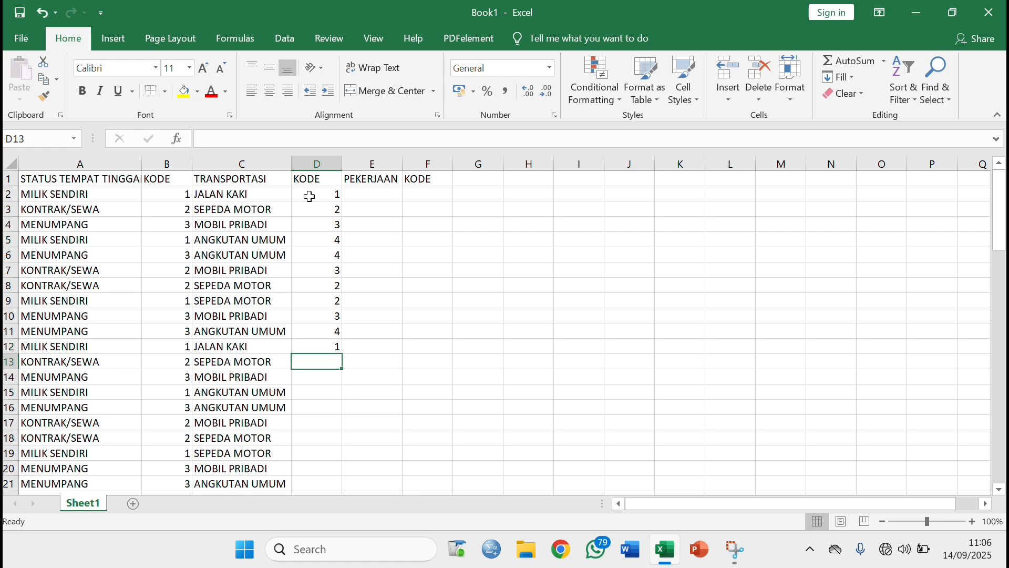
# Step: Enter the codes 3, 4, 1, 2, 3, 4, 4, 3, 2, 2, 3, 4, 1, 2, 3, 4, 4 in D20:D36
pyautogui.scroll(-5, 306, 243)
pyautogui.scroll(-1, 305, 242)
pyautogui.press('Return')
pyautogui.write('3 4 1 2 3 4 4 3 ')
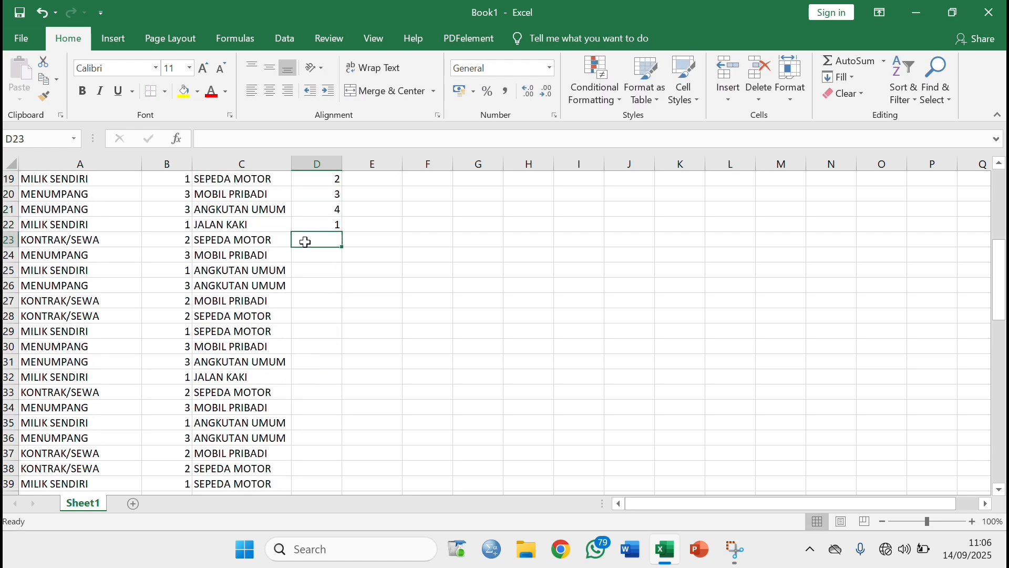
pyautogui.write('2 2 3 4 1 2 3 4 4 ')
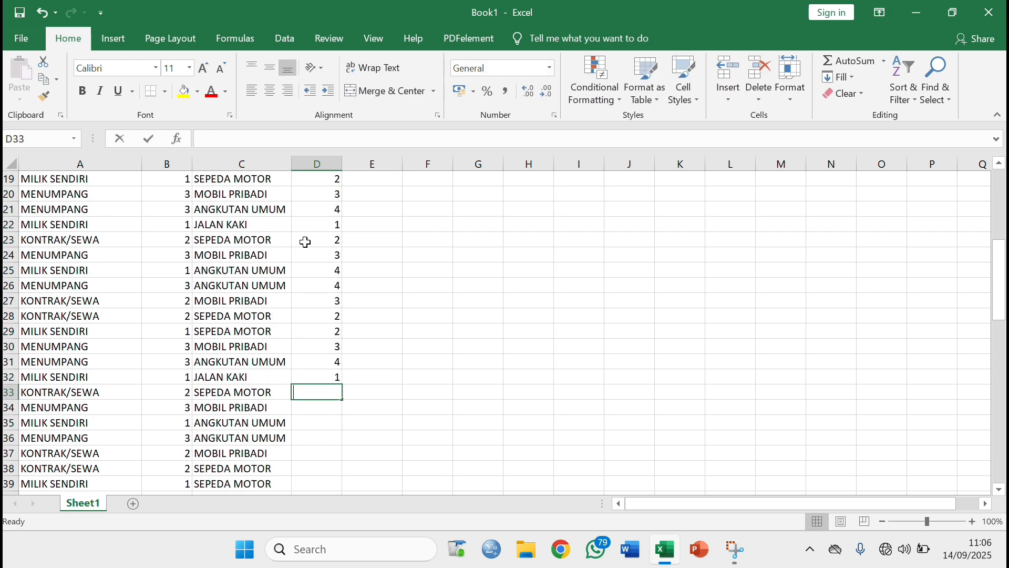
# Step: Enter the codes 3, 2, 2, 3, 4, 1, 2, 3, 4, 4, 3, 2, 2, 3, 4 in D37:D51
pyautogui.write('3 2 2 3 4 1 2 3')
pyautogui.scroll(-6, 333, 322)
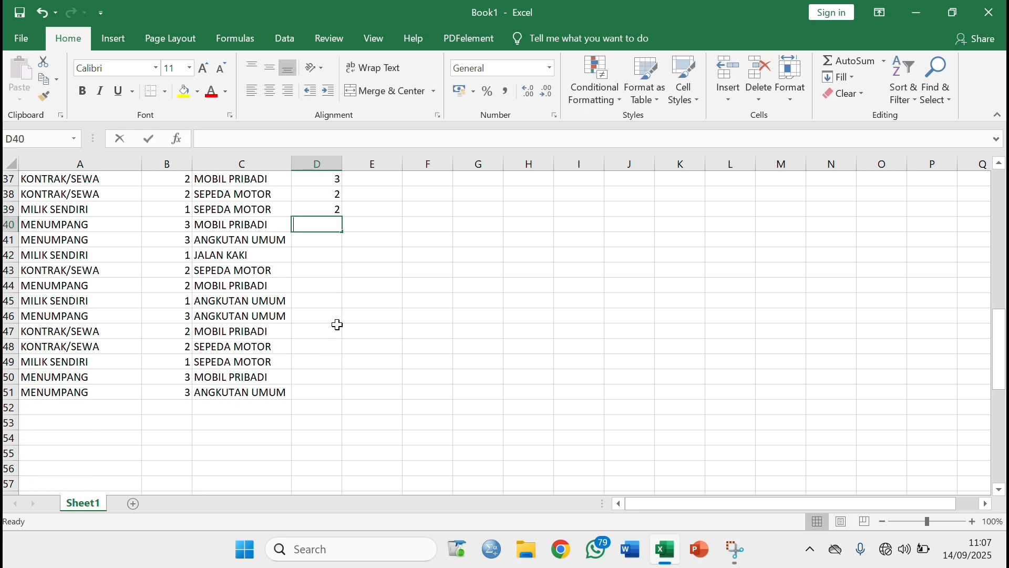
pyautogui.write('4 4 3 2 2 3 4')
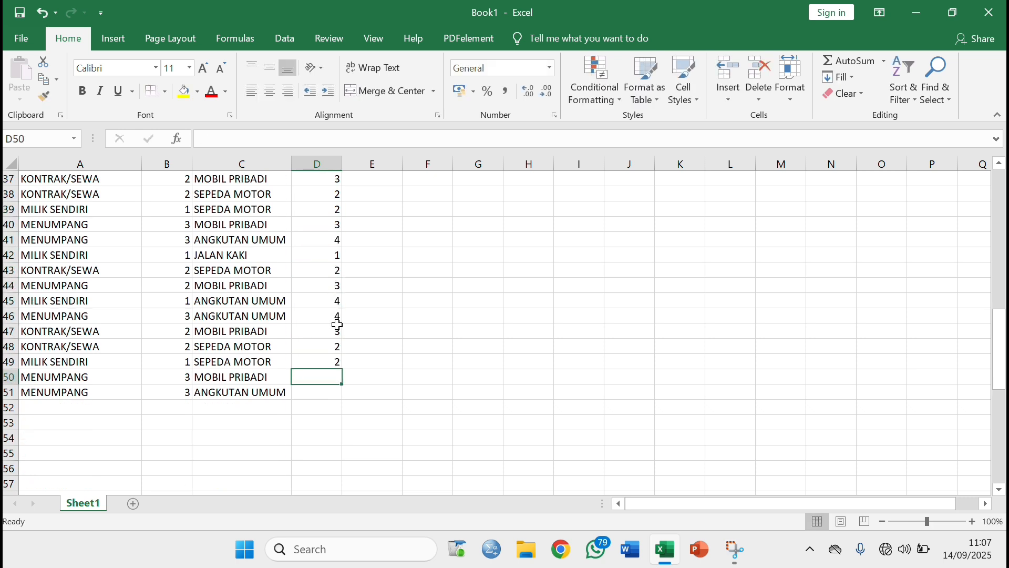
# Step: Enter PETANI, GURU, DOKTER, DOKTER, PETANI, GURU, GURU, PETANI, DOKTER in E2:E10 under PEKERJAAN
pyautogui.scroll(12, 337, 324)
pyautogui.click(359, 204)
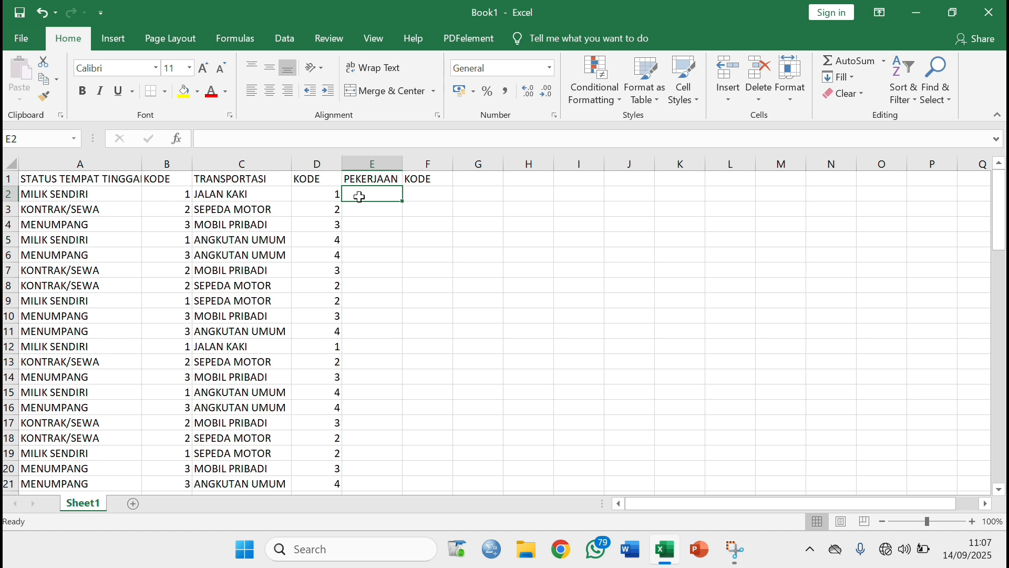
pyautogui.write('PETANI')
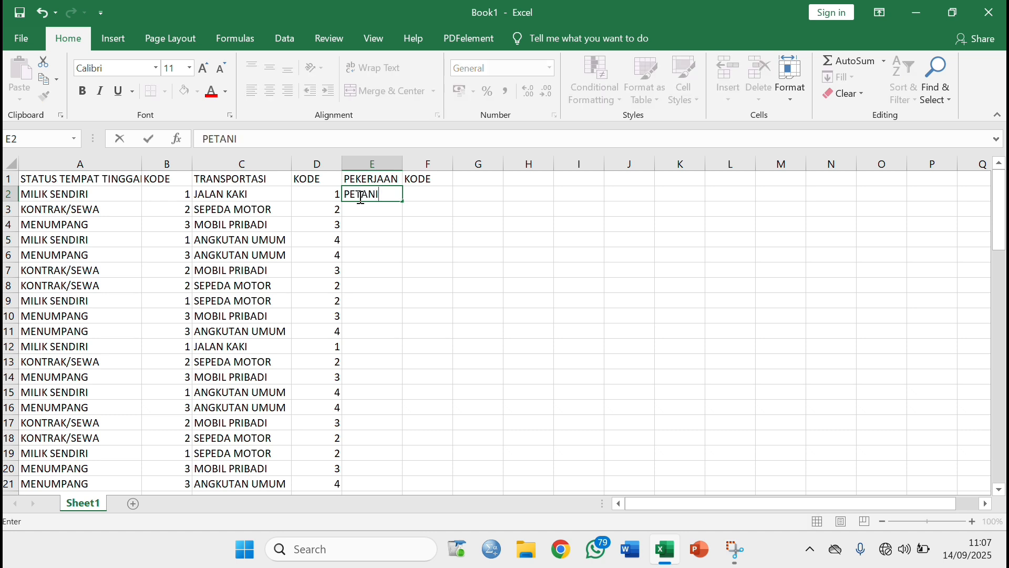
pyautogui.press('Return')
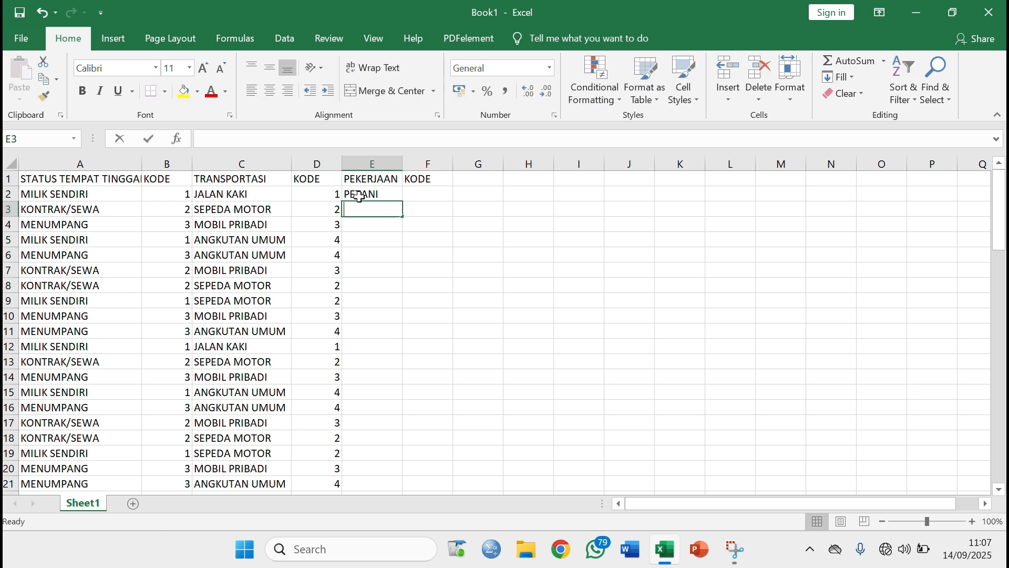
pyautogui.write('GURU')
pyautogui.press('Return')
pyautogui.write('D')
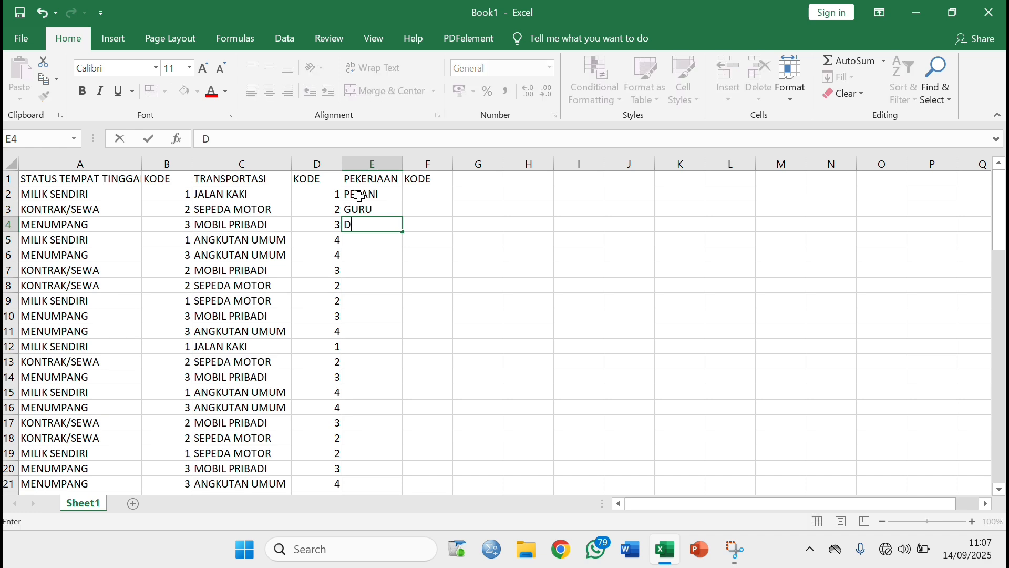
pyautogui.write('OKTER D P G G P D')
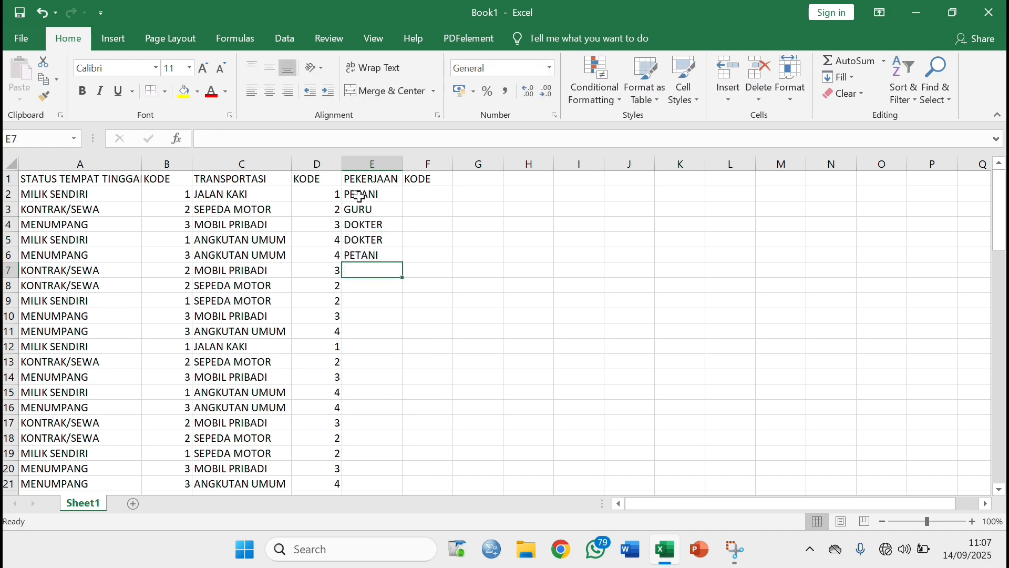
# Step: Copy the occupation entries in E2:E10 and paste them into E11:E19
pyautogui.rightClick(360, 197)
pyautogui.rightClick(377, 310)
pyautogui.moveTo(358, 195); pyautogui.dragTo(361, 447)
pyautogui.click(401, 203)
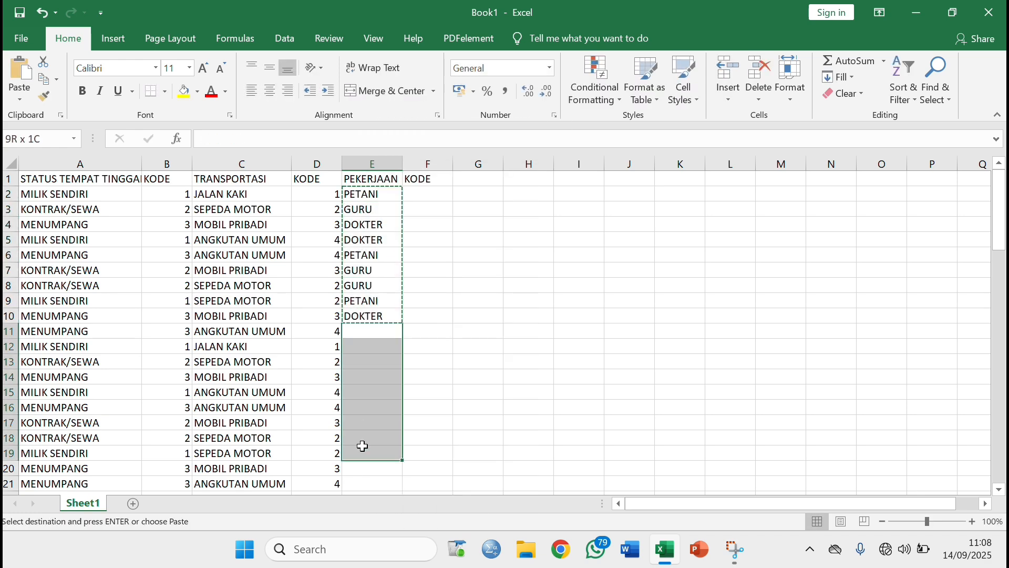
pyautogui.click(361, 331)
pyautogui.rightClick(360, 332)
pyautogui.click(391, 265)
# Step: Copy the occupation entries in E2:E19 and paste them into E20:E37
pyautogui.click(353, 194)
pyautogui.scroll(-3, 361, 331)
pyautogui.scroll(3, 361, 331)
pyautogui.moveTo(363, 194); pyautogui.dragTo(381, 452)
pyautogui.hotkey('ctrl', 'c')
pyautogui.scroll(-3, 386, 361)
pyautogui.rightClick(387, 331)
pyautogui.click(417, 263)
# Step: Copy the occupation entries from E18 downward, paste them starting at E38, and clear the surplus cells E52:E56
pyautogui.scroll(-6, 390, 332)
pyautogui.scroll(5, 389, 332)
pyautogui.rightClick(388, 255)
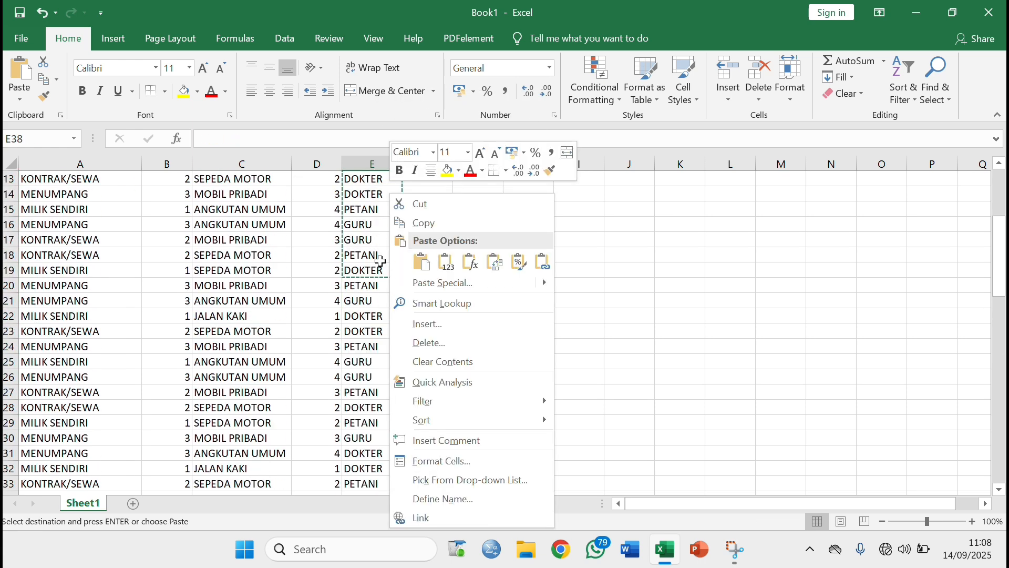
pyautogui.scroll(3, 376, 256)
pyautogui.moveTo(376, 255); pyautogui.dragTo(388, 469)
pyautogui.rightClick(389, 470)
pyautogui.click(409, 143)
pyautogui.scroll(-8, 378, 271)
pyautogui.rightClick(378, 271)
pyautogui.click(412, 262)
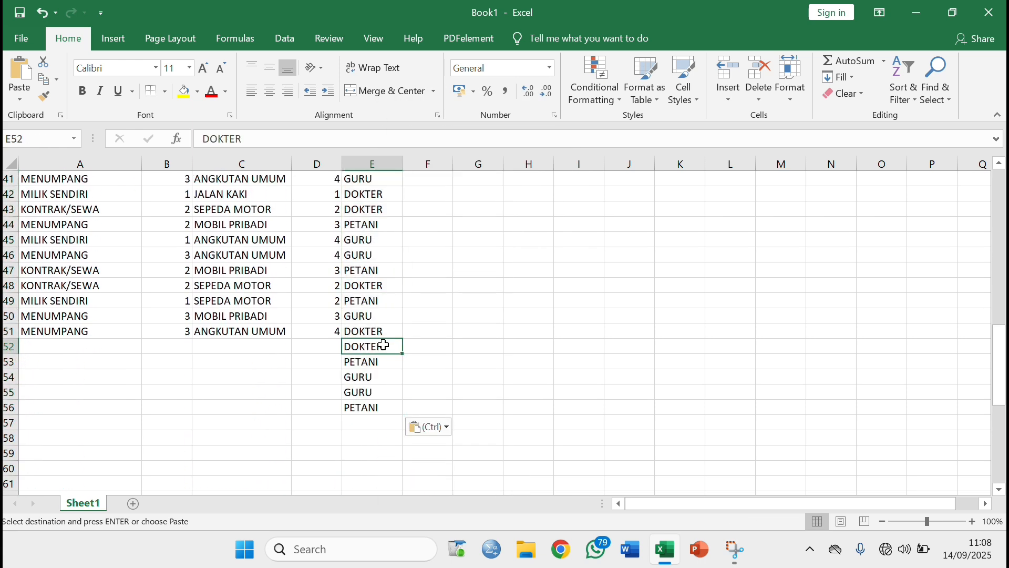
pyautogui.moveTo(383, 345); pyautogui.dragTo(381, 407)
pyautogui.press('Delete')
# Step: Enter the occupation codes 1, 2, 3, 3, 1, 2, 2, 1, 3, 1 in F2:F11
pyautogui.scroll(14, 466, 215)
pyautogui.click(415, 197)
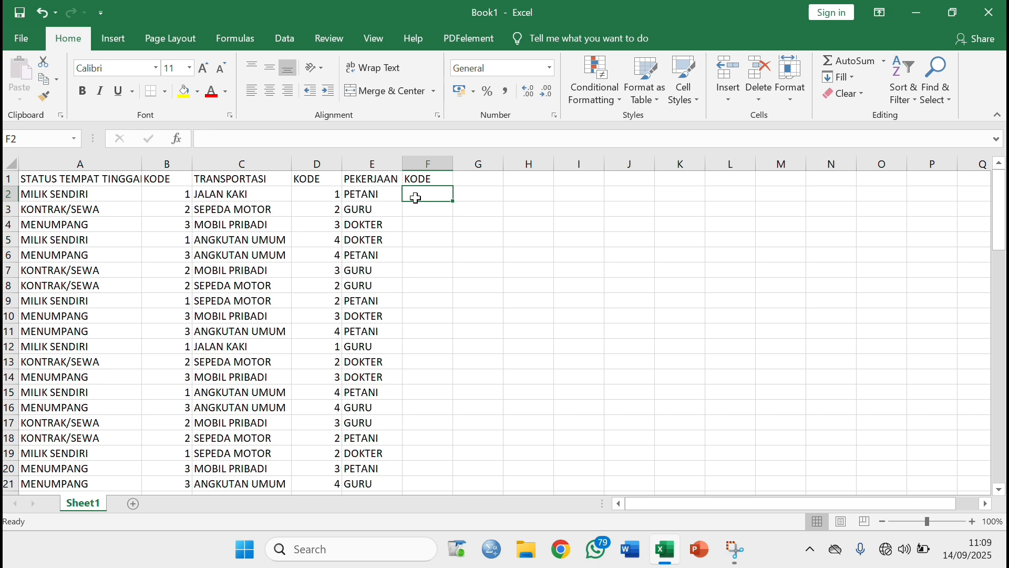
pyautogui.write('1')
pyautogui.press('Return')
pyautogui.write('2')
pyautogui.press('Return')
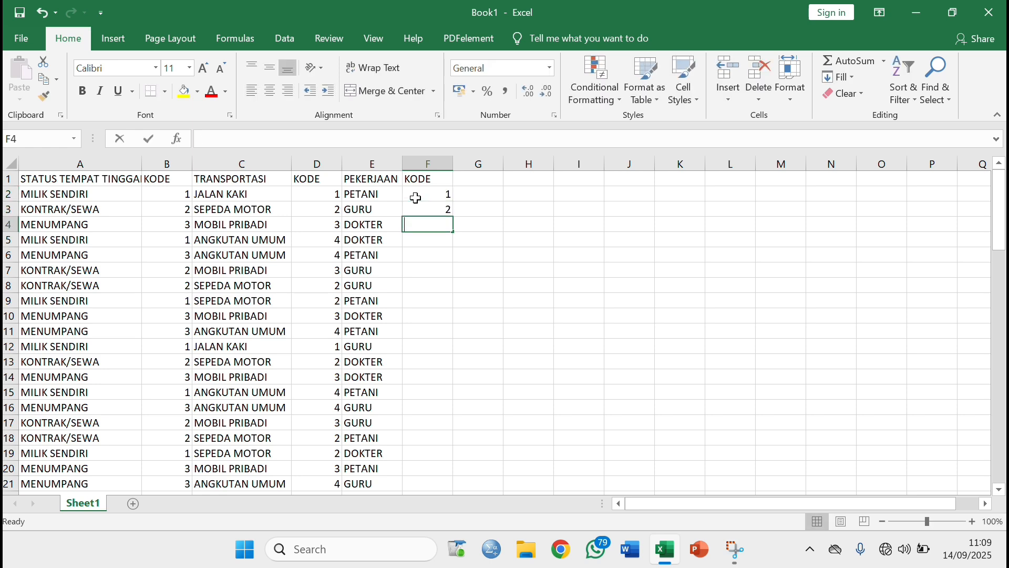
pyautogui.write('3 3 1 2 2 1 3 1 ')
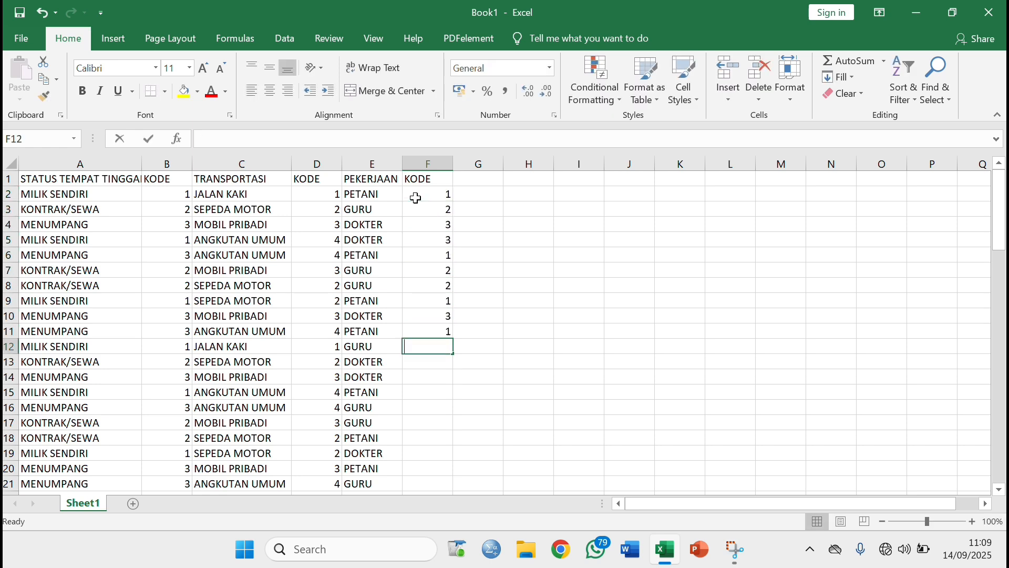
# Step: Enter the codes 2, 3, 3, 1, 2, 2, 1, 3, 1, 2, 3, 3, 1, 2, 2, 1 in F12:F27
pyautogui.write('2 3 3 1 2 2 1 3')
pyautogui.press('Return')
pyautogui.scroll(-6, 417, 221)
pyautogui.write('1 2 3 3 1 2 2 1 ')
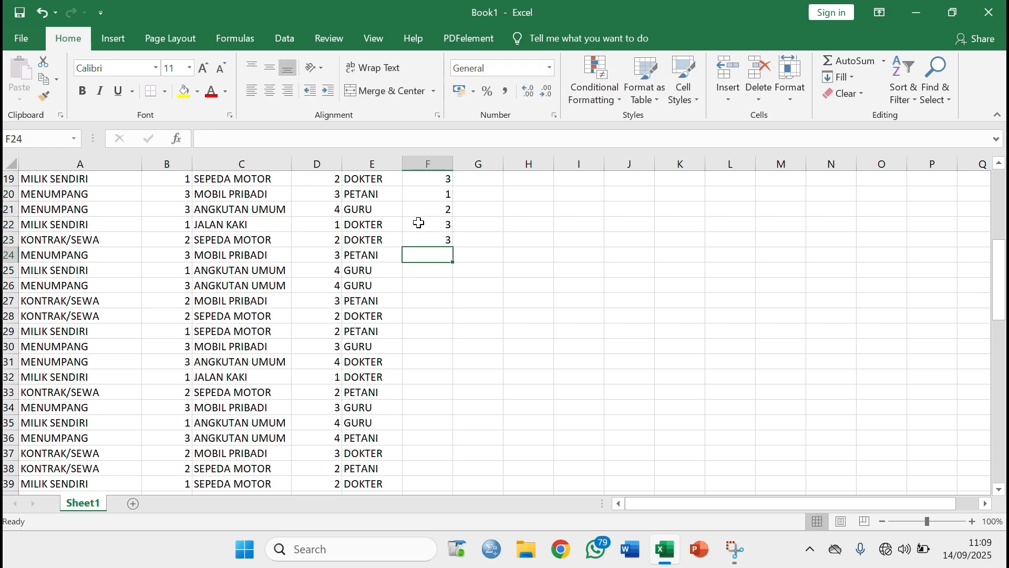
# Step: Complete the occupation codes in F28:F51, using 1 for PETANI, 2 for GURU and 3 for DOKTER
pyautogui.write('3 1 2 3 3 1 2 2 1 3 1')
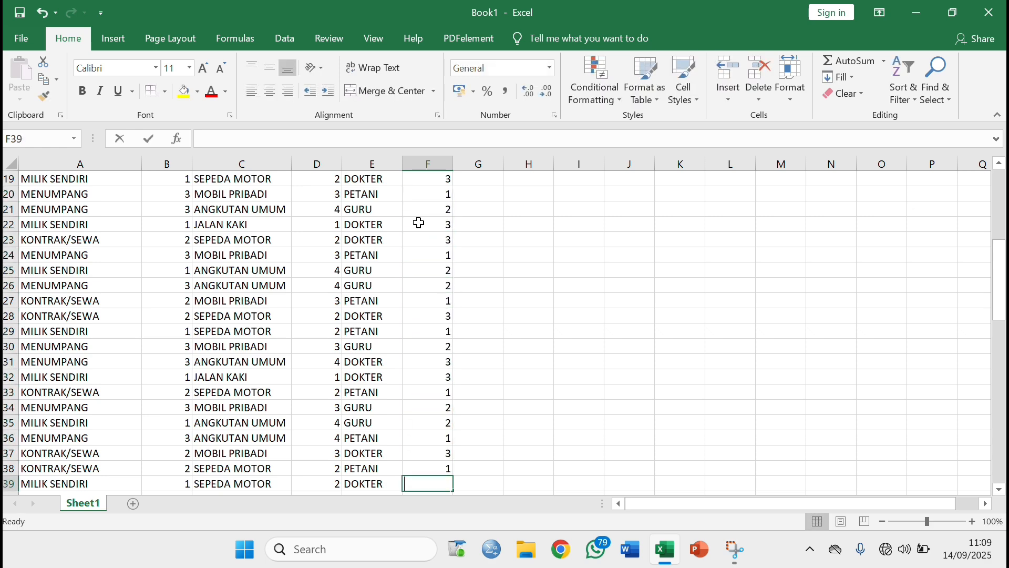
pyautogui.scroll(-5, 419, 223)
pyautogui.write('3 1 2 3 3 1 2 2 1 3 1 2 3')
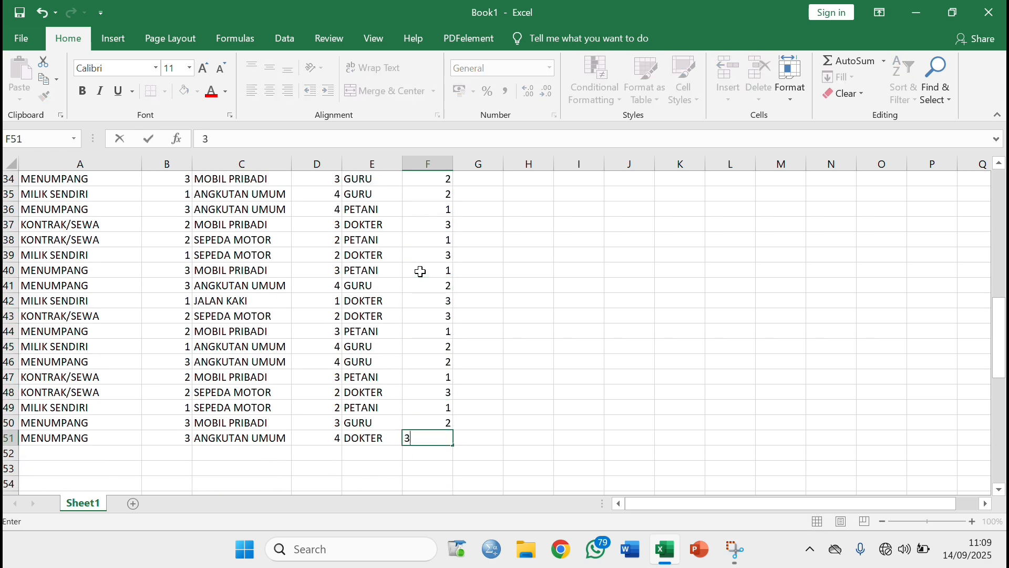
# Step: Center-align the three KODE columns B, D and F
pyautogui.scroll(11, 358, 276)
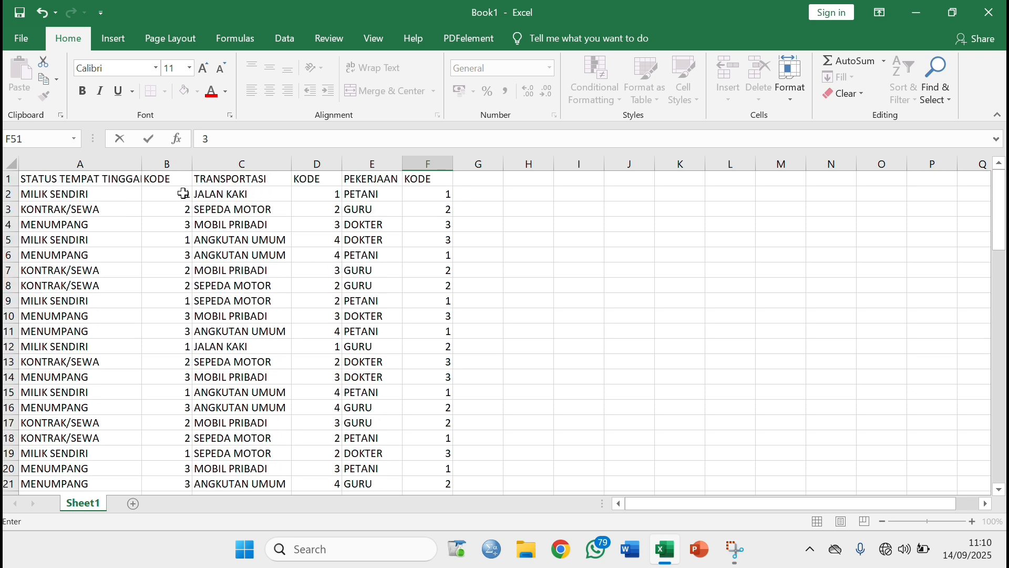
pyautogui.click(183, 194)
pyautogui.rightClick(184, 193)
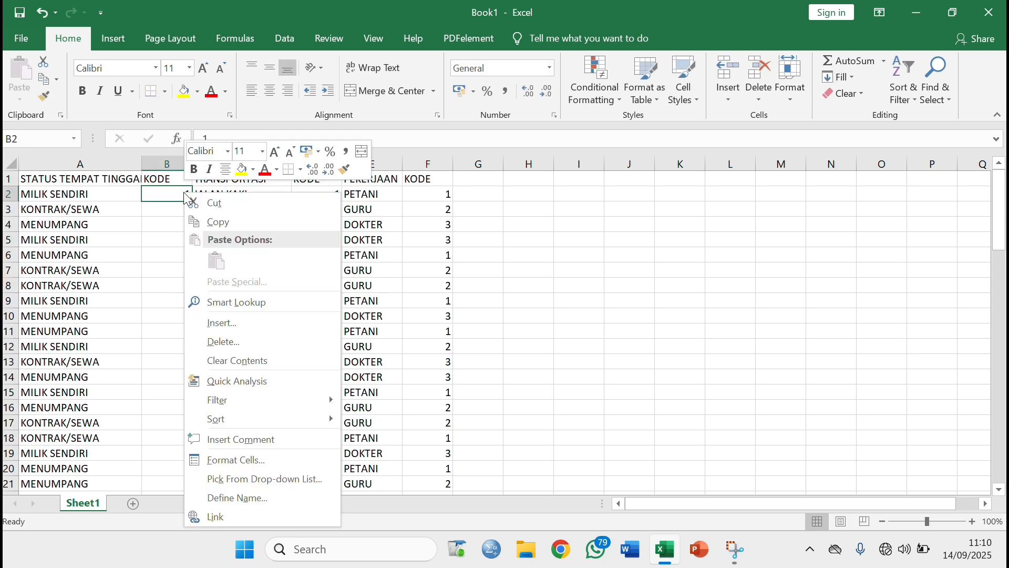
pyautogui.press('Escape')
pyautogui.click(178, 159)
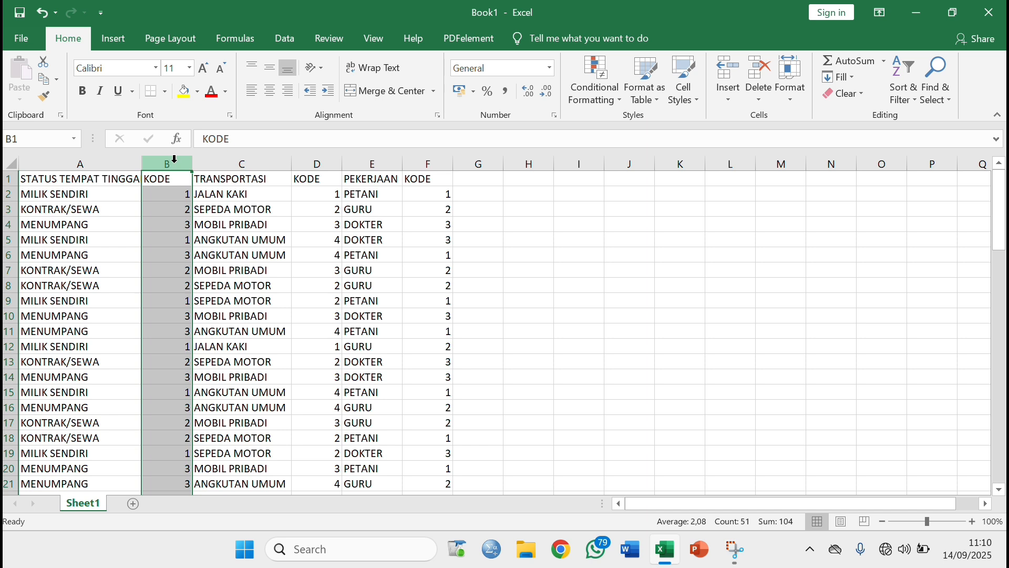
pyautogui.click(270, 90)
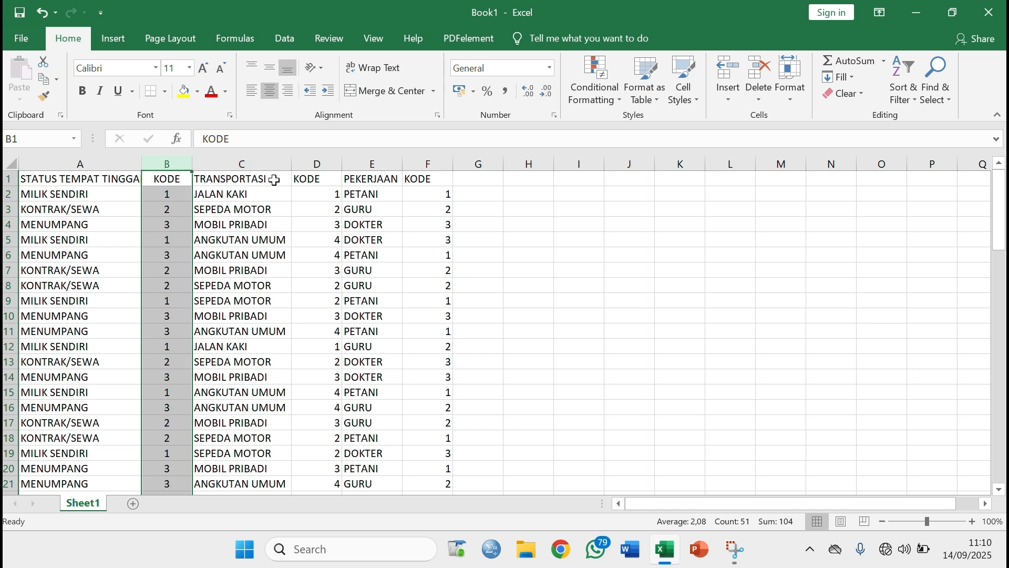
pyautogui.click(318, 159)
pyautogui.click(269, 91)
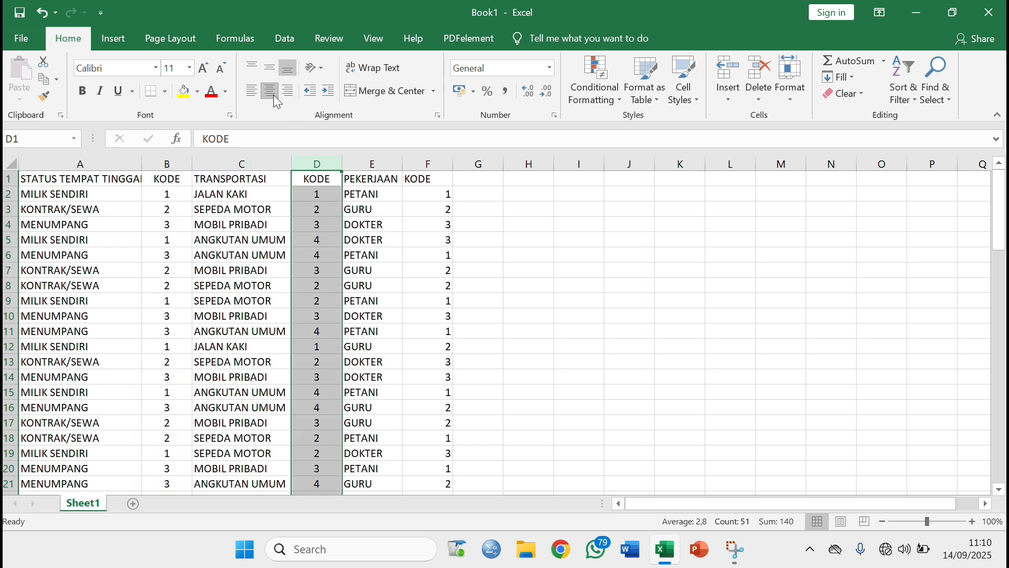
pyautogui.click(421, 181)
pyautogui.click(427, 164)
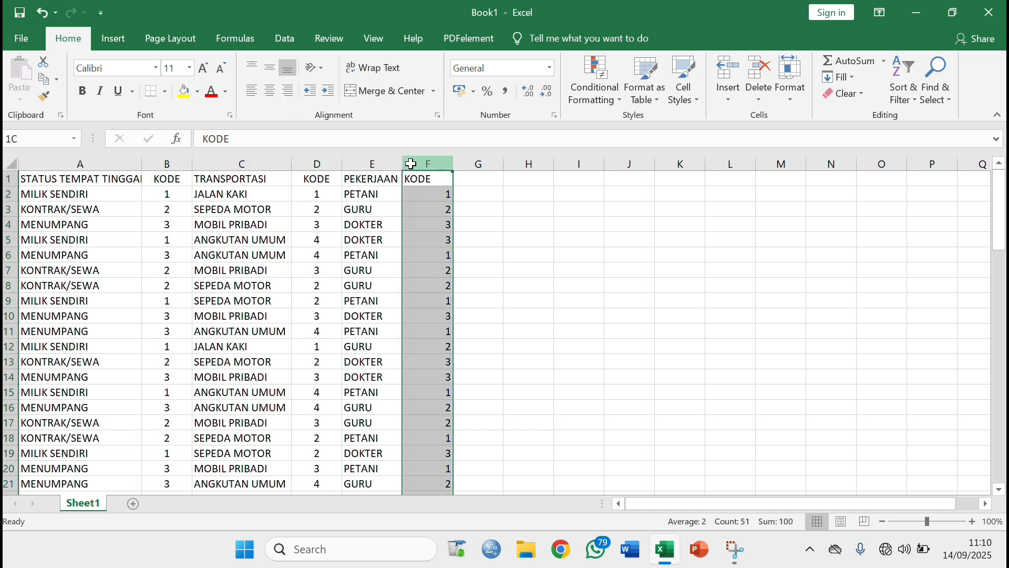
pyautogui.click(275, 94)
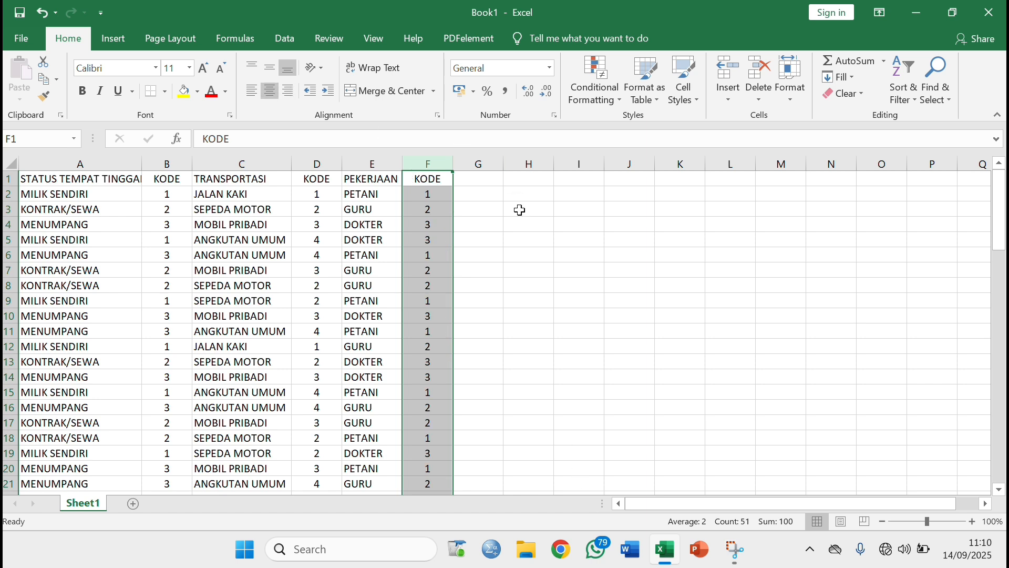
pyautogui.click(578, 439)
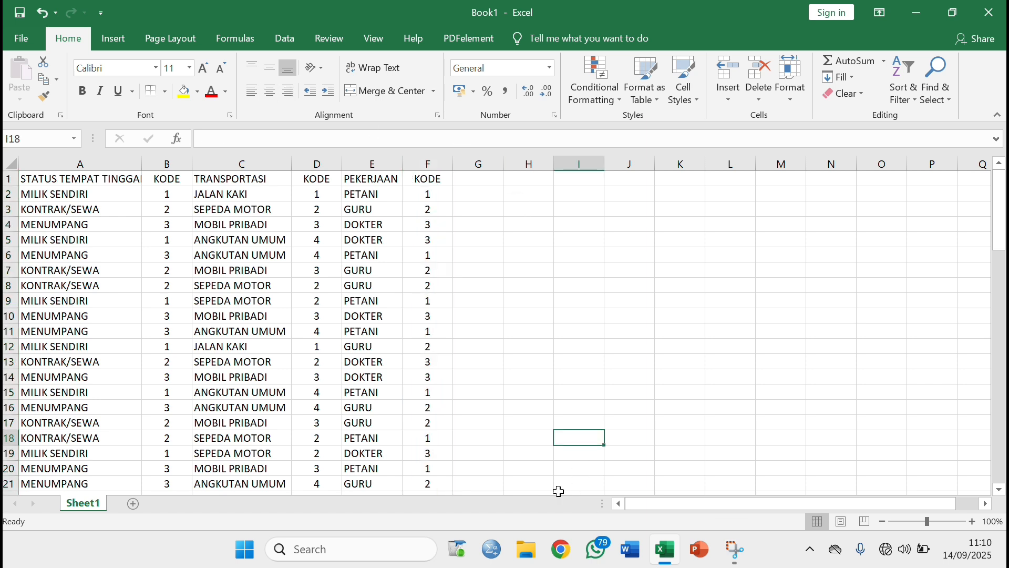
# Step: Switch to IBM SPSS Statistics, dismiss the welcome dialog and maximize the empty Data Editor
pyautogui.click(491, 549)
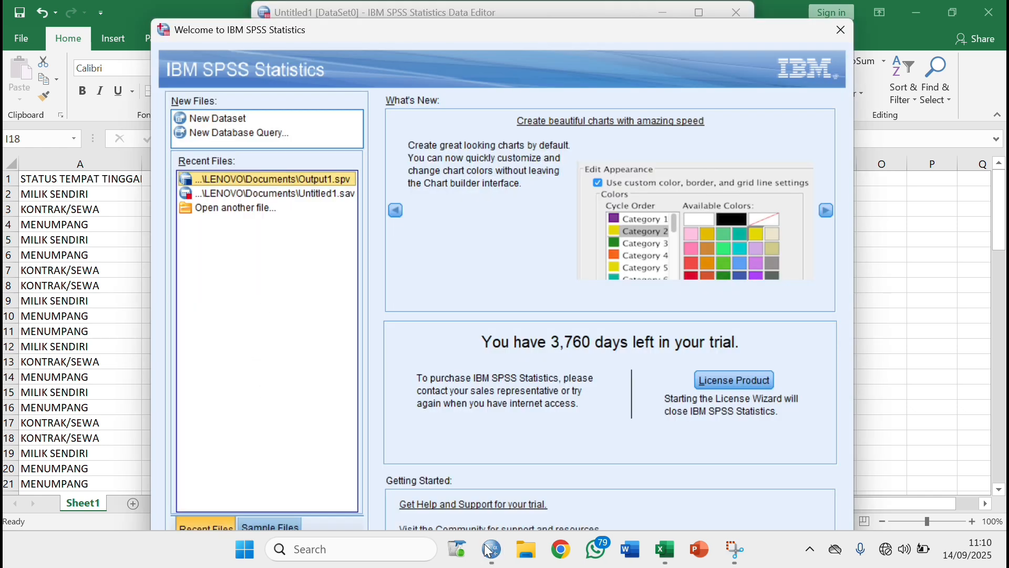
pyautogui.click(829, 28)
pyautogui.click(698, 13)
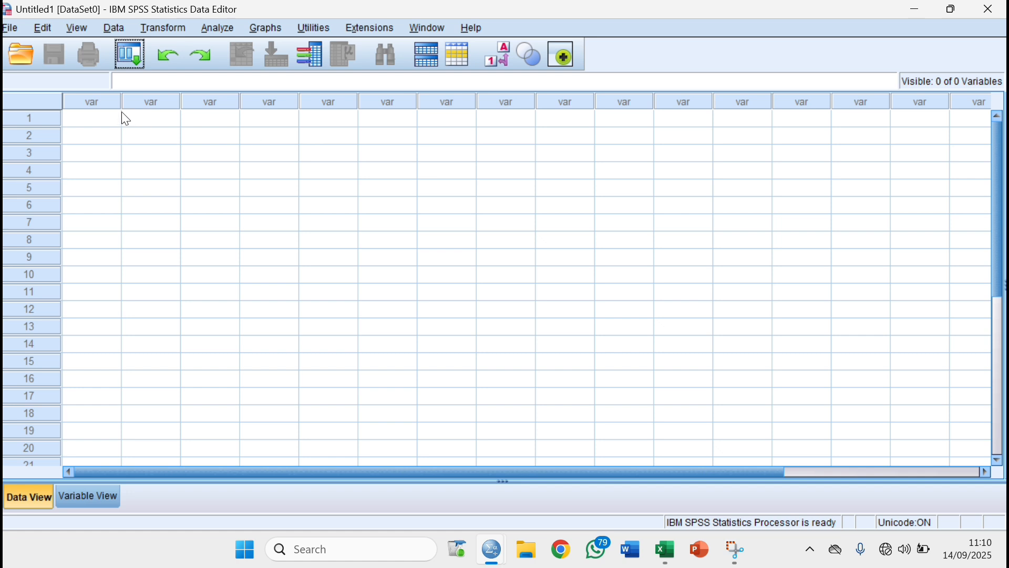
# Step: Define three new variables named STT, TR and PKJ in the variable definitions
pyautogui.click(102, 497)
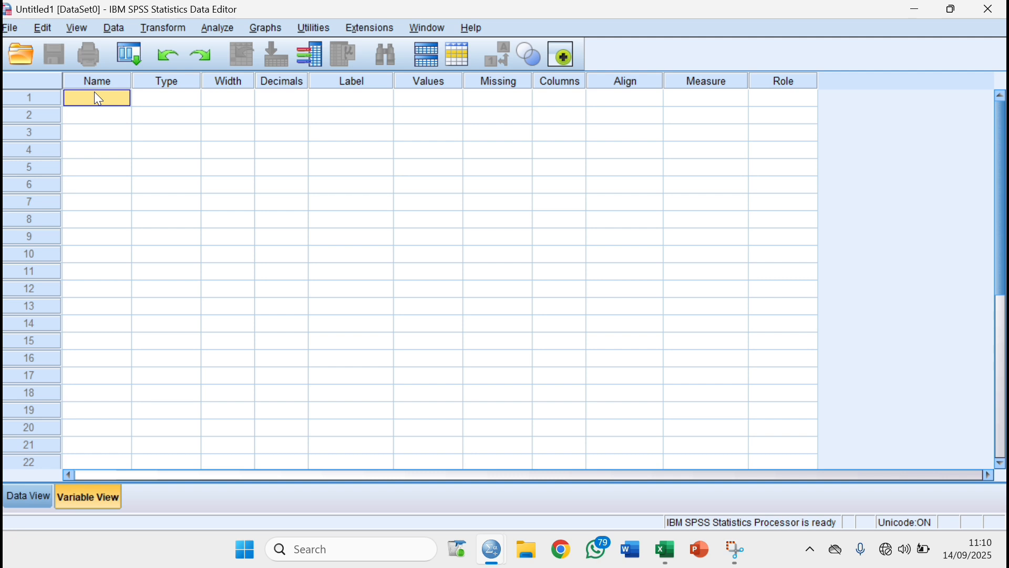
pyautogui.write('STT')
pyautogui.press('Return')
pyautogui.write('TR')
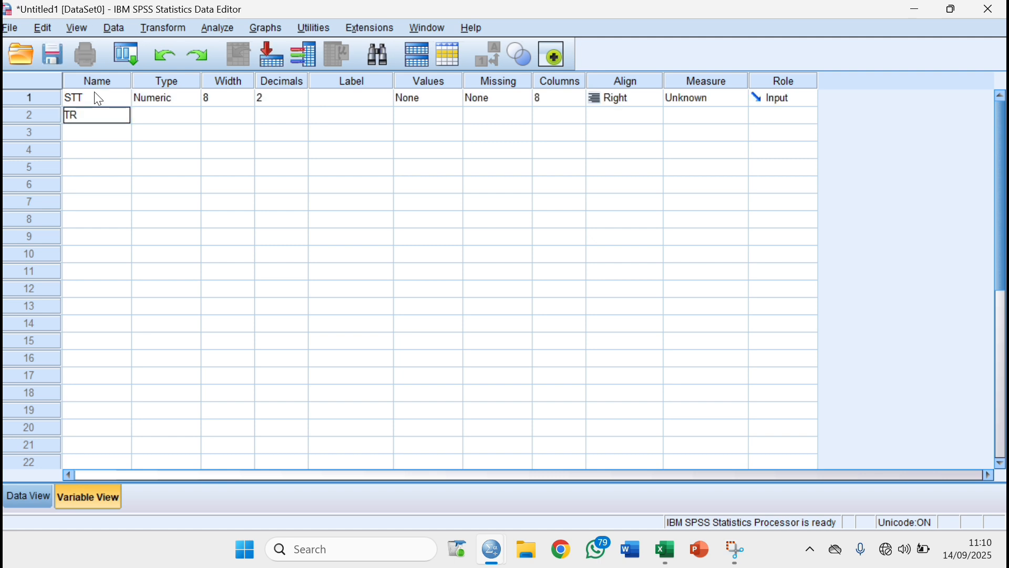
pyautogui.press('Return')
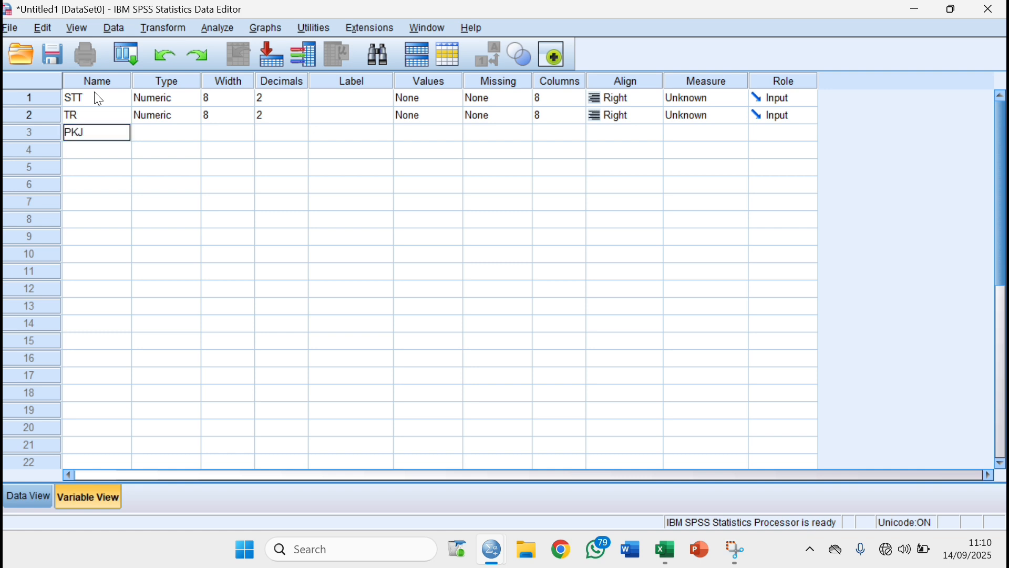
pyautogui.press('Return')
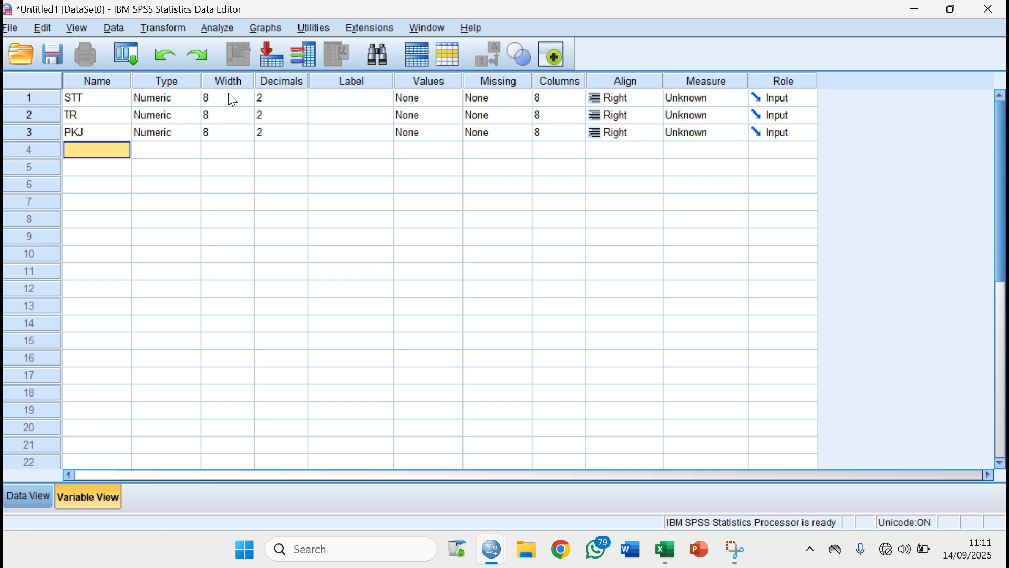
# Step: Label the variables STT, TR and PKJ as STATUS TEMPAT TINGGAL, TRANSPORTASI and PEKERJAAN
pyautogui.click(347, 99)
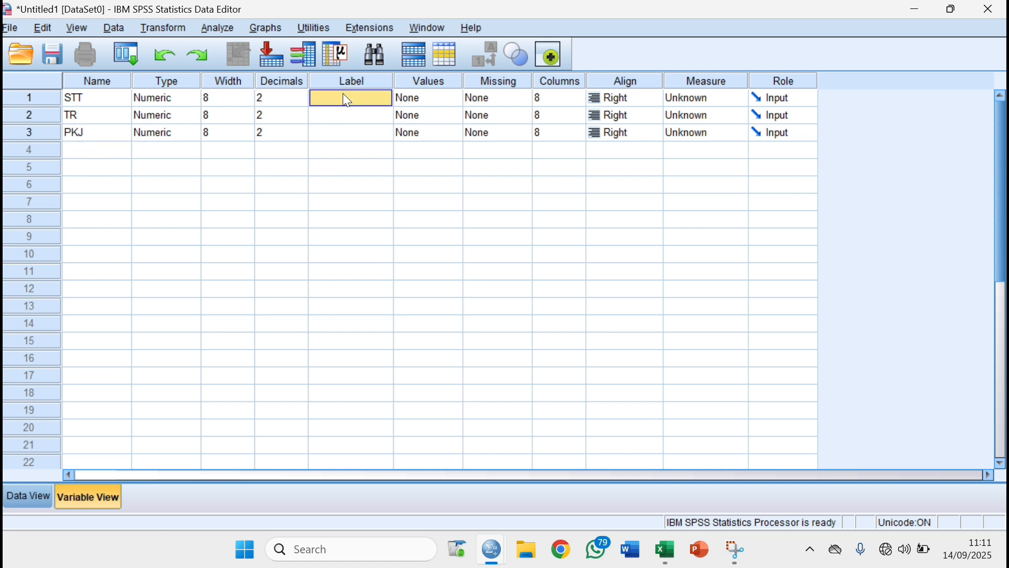
pyautogui.write('STATUS TEMPAT TINGGAL')
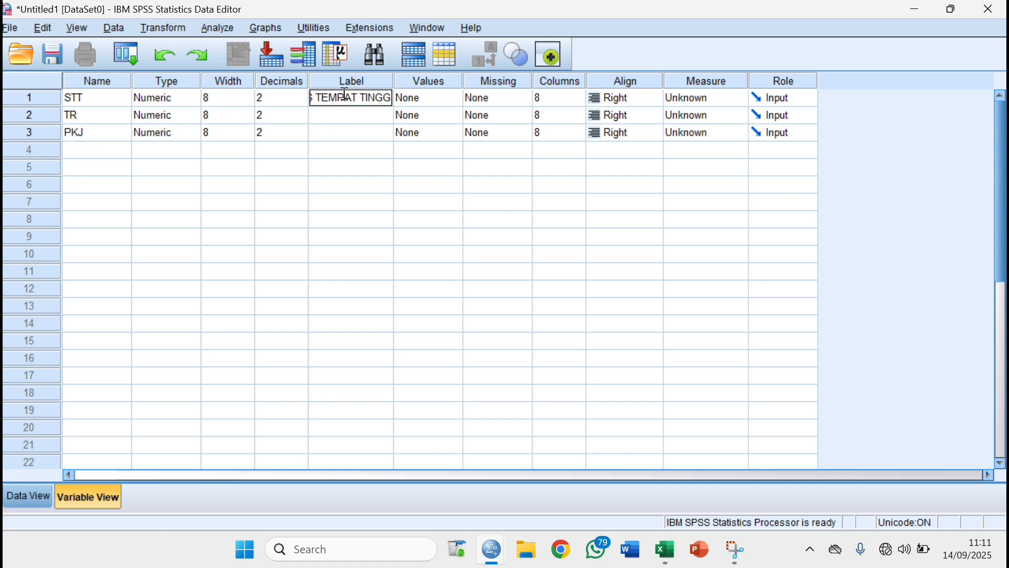
pyautogui.press('Return')
pyautogui.write('TRANSPORTASI')
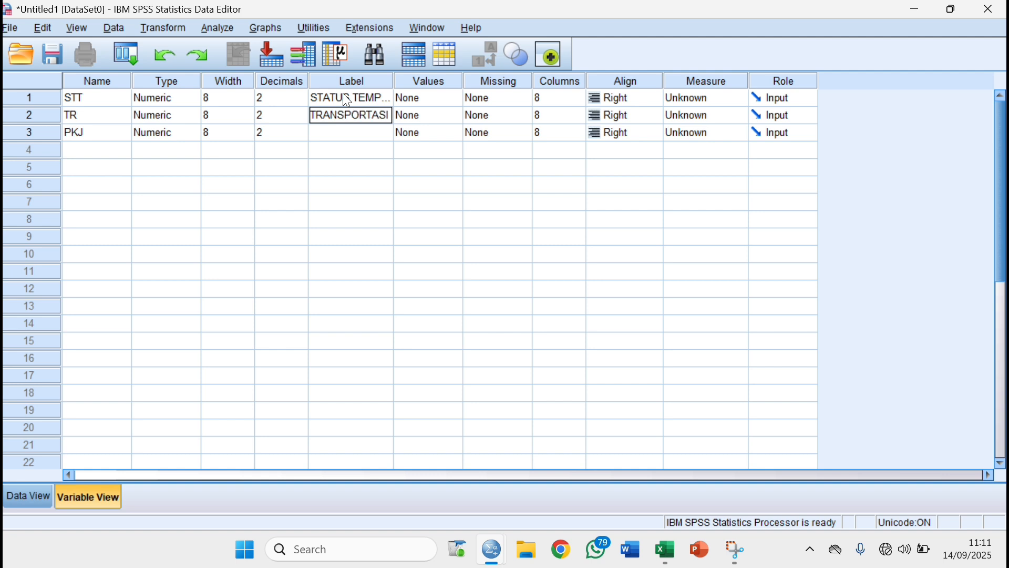
pyautogui.press('Return')
pyautogui.write('PEKERJAAN')
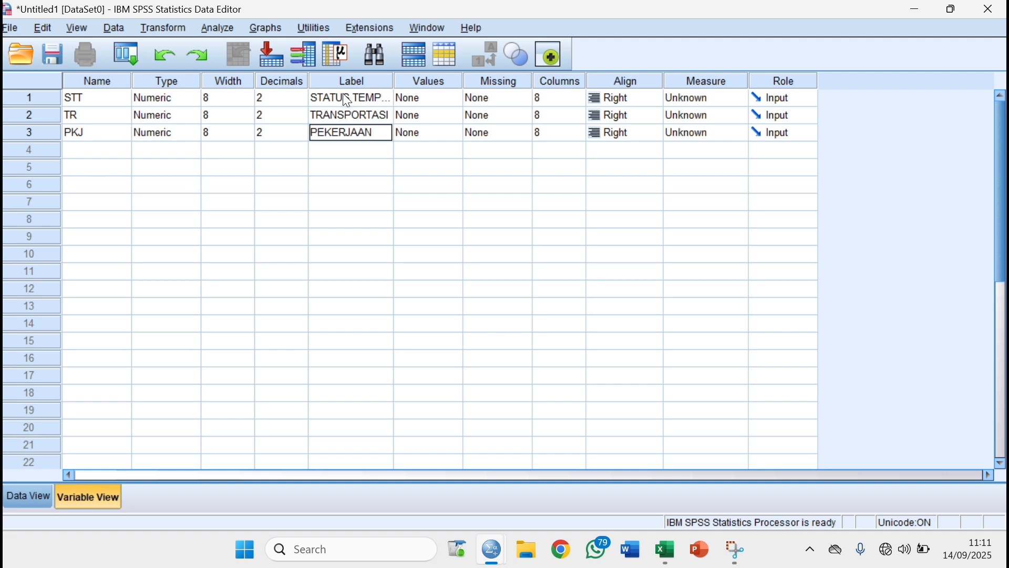
# Step: Add the value label 1 = MILIK SENDIRI to the STT variable
pyautogui.click(405, 98)
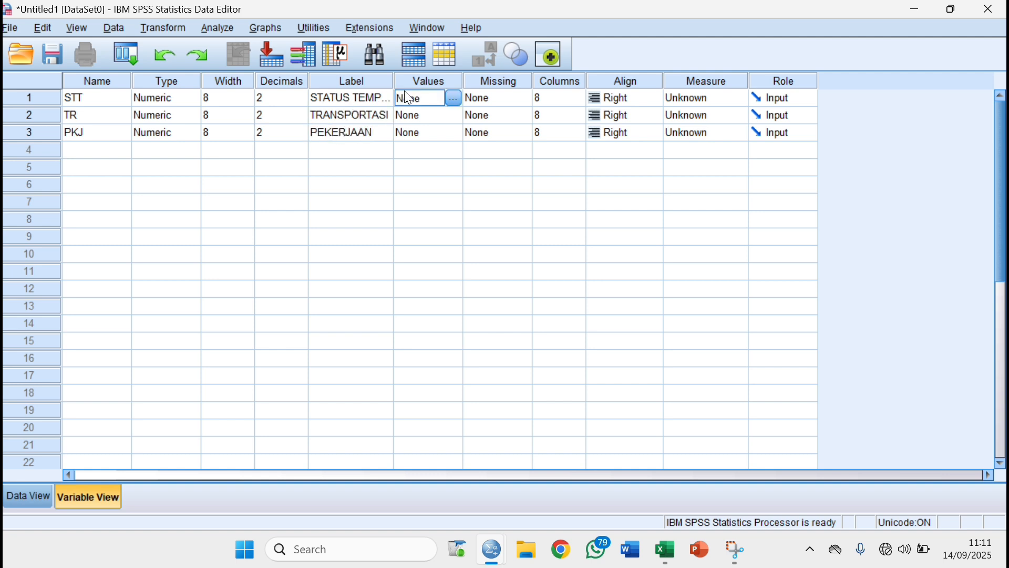
pyautogui.click(452, 98)
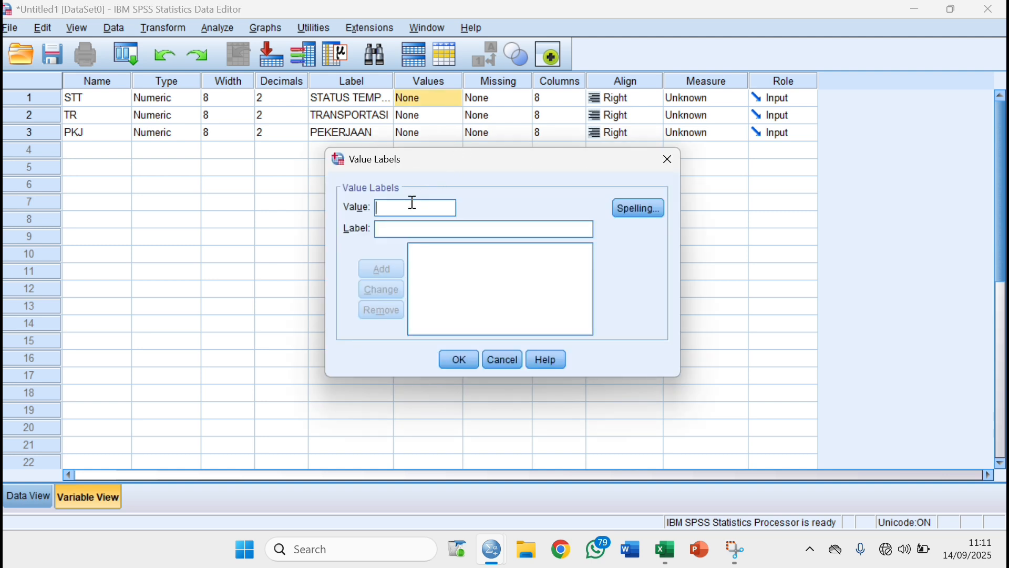
pyautogui.write('1')
pyautogui.write('MILIK S')
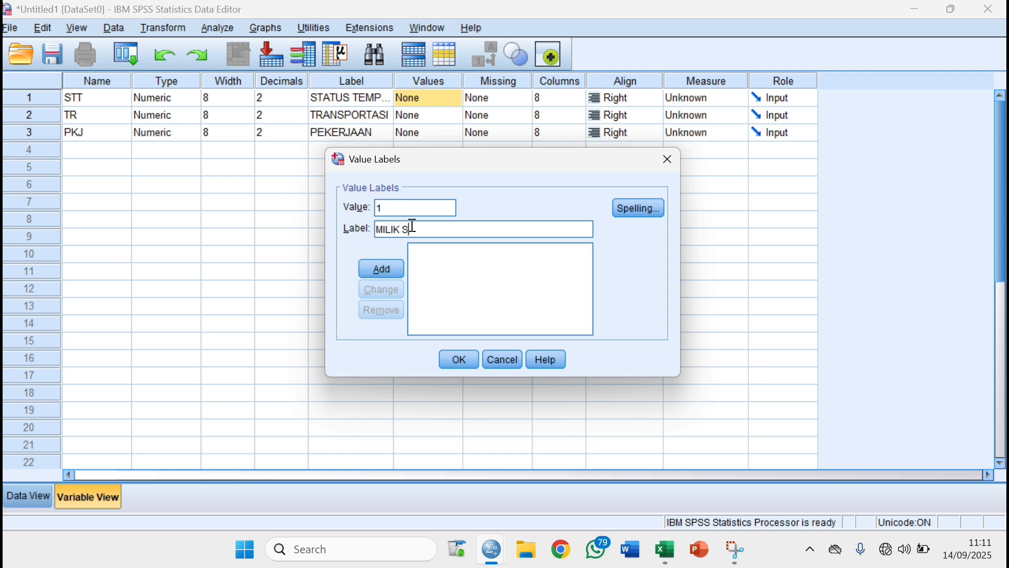
pyautogui.write('ENDIRI')
pyautogui.click(384, 268)
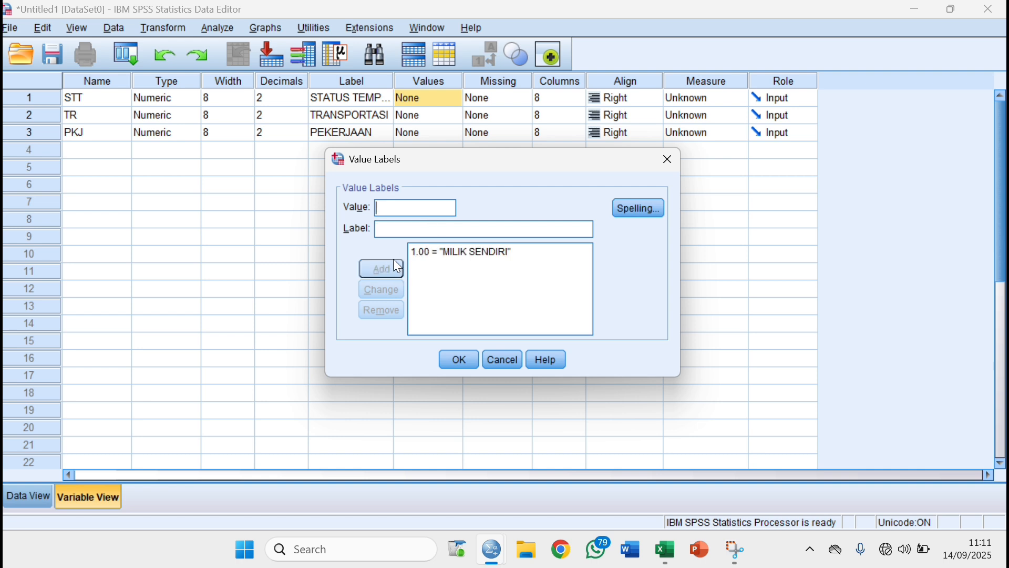
# Step: Add the value label 2 = KONTRAK/SEWA for STT
pyautogui.click(394, 208)
pyautogui.write('2')
pyautogui.click(426, 231)
pyautogui.write('KONT')
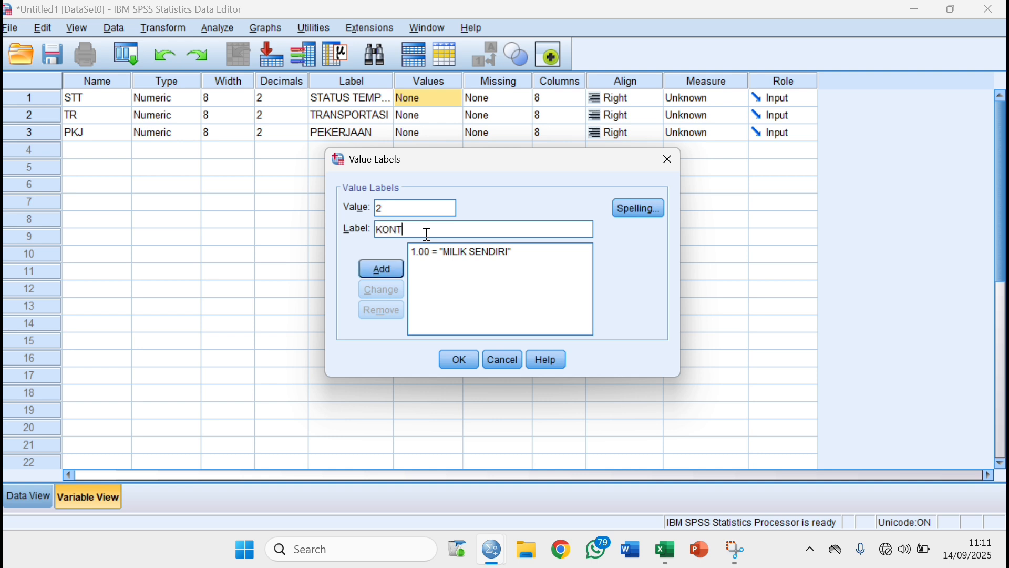
pyautogui.write('RAK/SEWA')
pyautogui.click(390, 267)
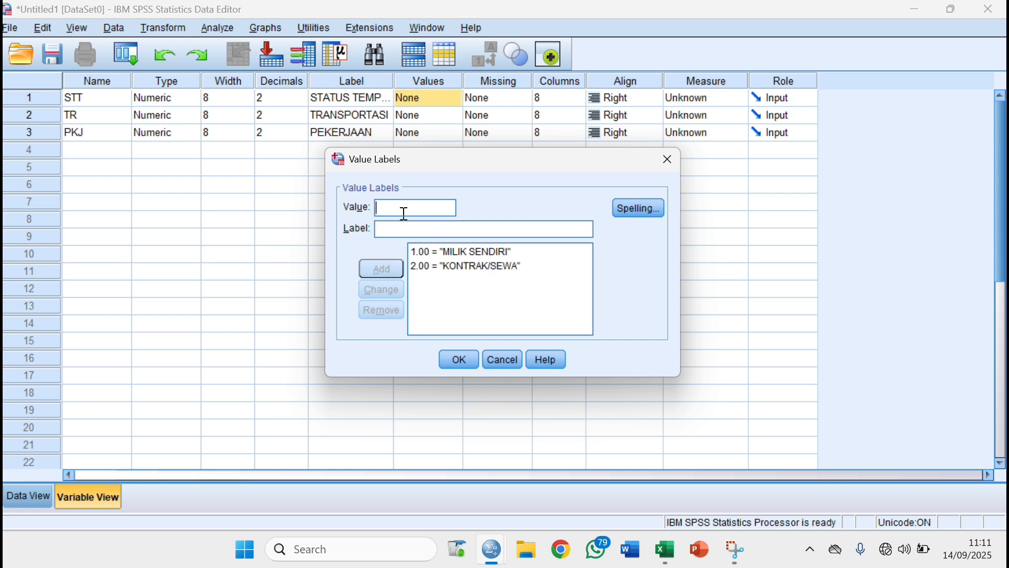
# Step: Add the value label 3 = MENUMPANG for STT and apply the value labels
pyautogui.write('3')
pyautogui.click(401, 231)
pyautogui.write('MENUM')
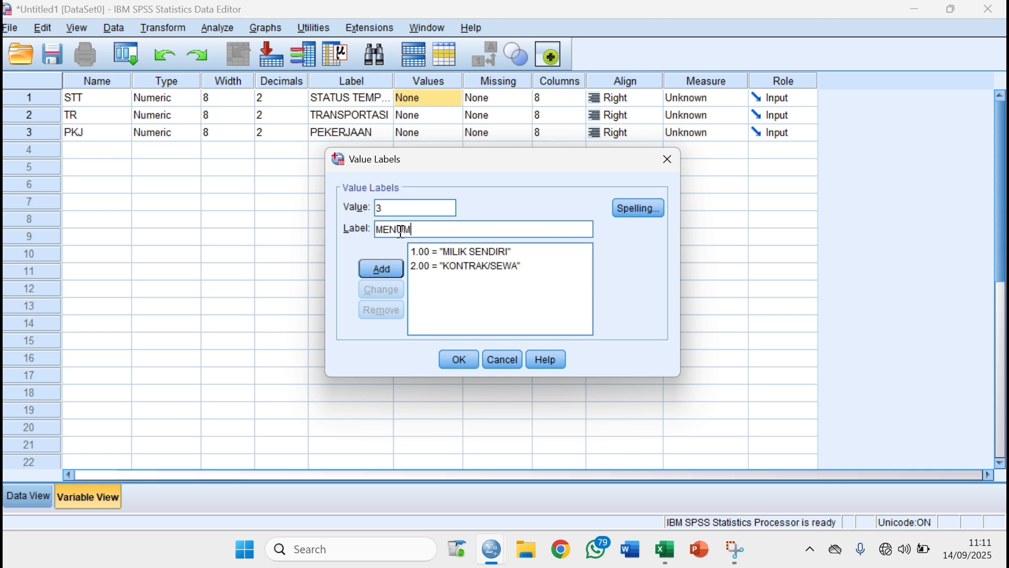
pyautogui.write('PANG')
pyautogui.click(372, 270)
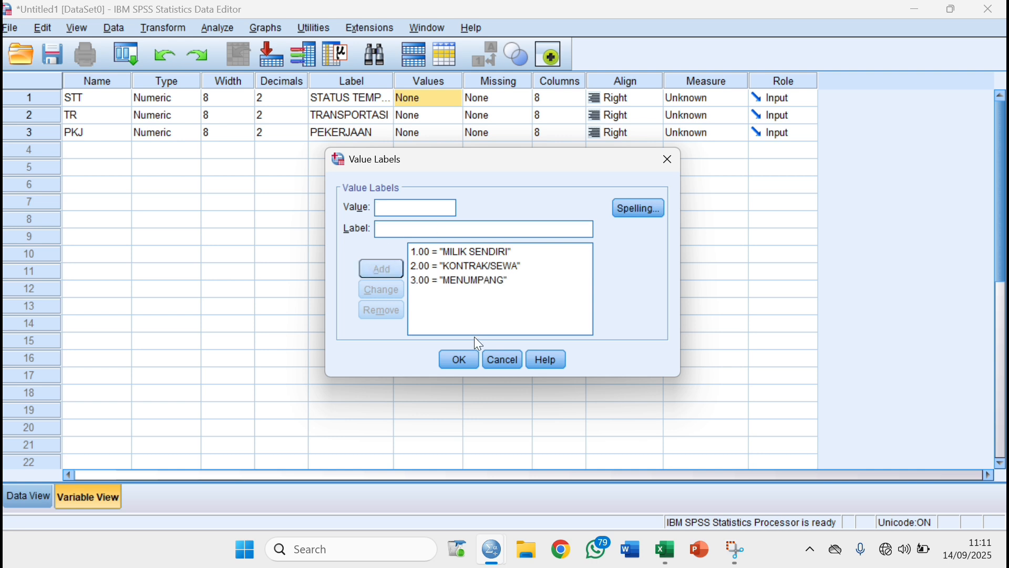
pyautogui.click(464, 356)
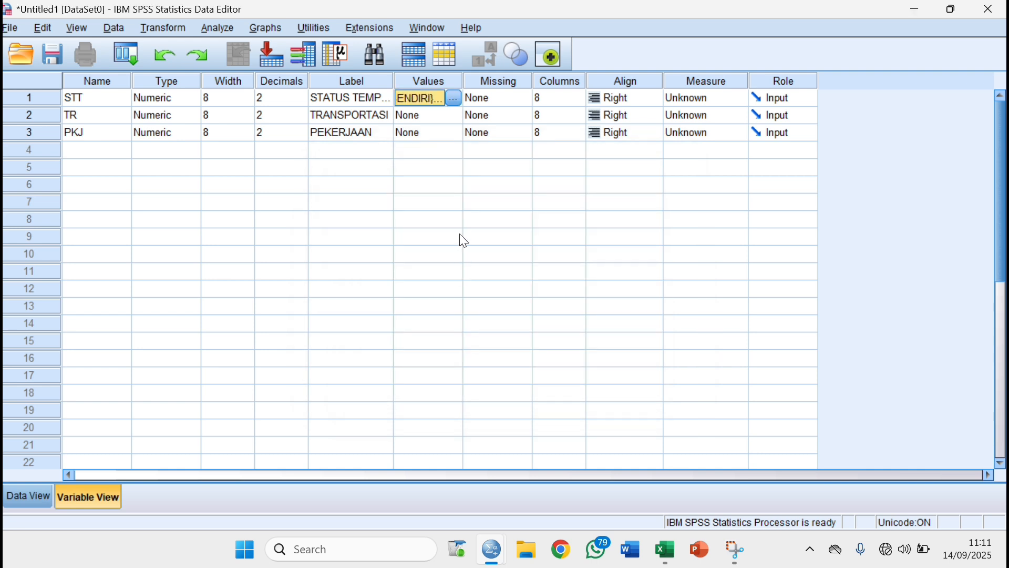
# Step: Add the value label 1 = JALAN KAKI to the TR variable
pyautogui.click(441, 116)
pyautogui.click(454, 113)
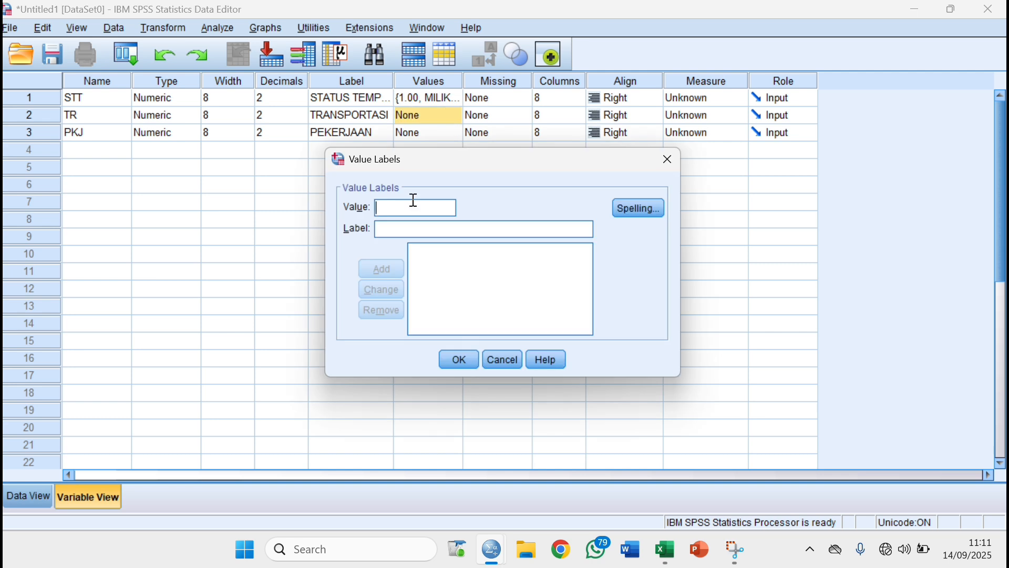
pyautogui.write('1')
pyautogui.click(423, 229)
pyautogui.write('J')
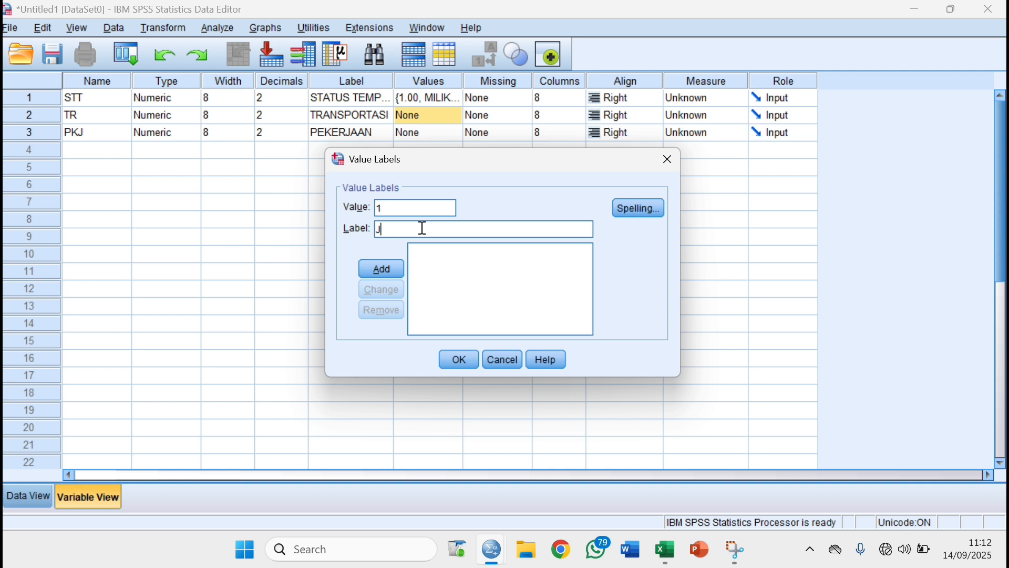
pyautogui.write('LAN KAKI')
pyautogui.click(382, 230)
pyautogui.write('A')
pyautogui.click(383, 263)
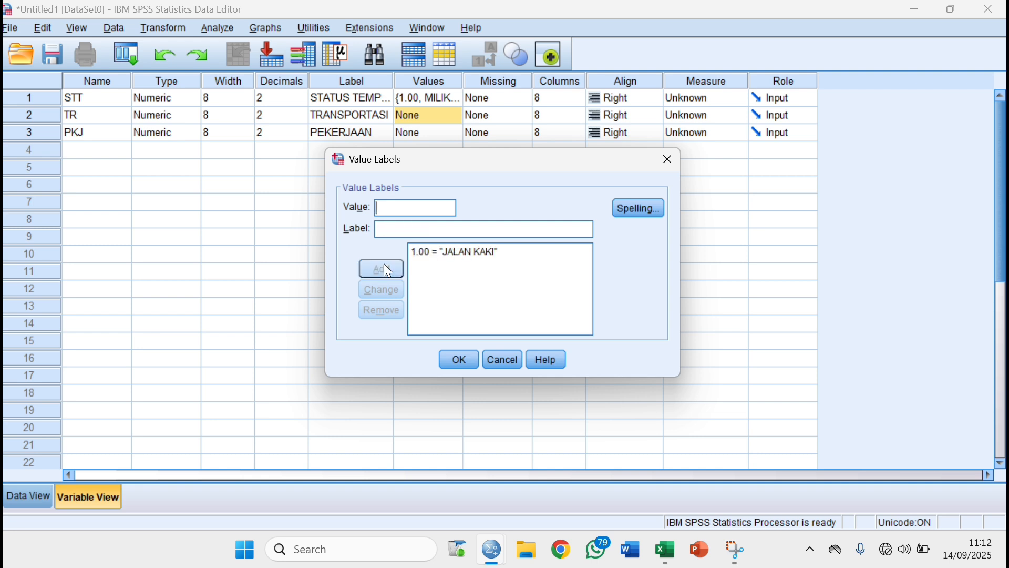
# Step: Add the value label 2 = SEPEDA MOTOR for TR
pyautogui.click(391, 209)
pyautogui.write('2')
pyautogui.write('S')
pyautogui.write('EPEDA MOTOR')
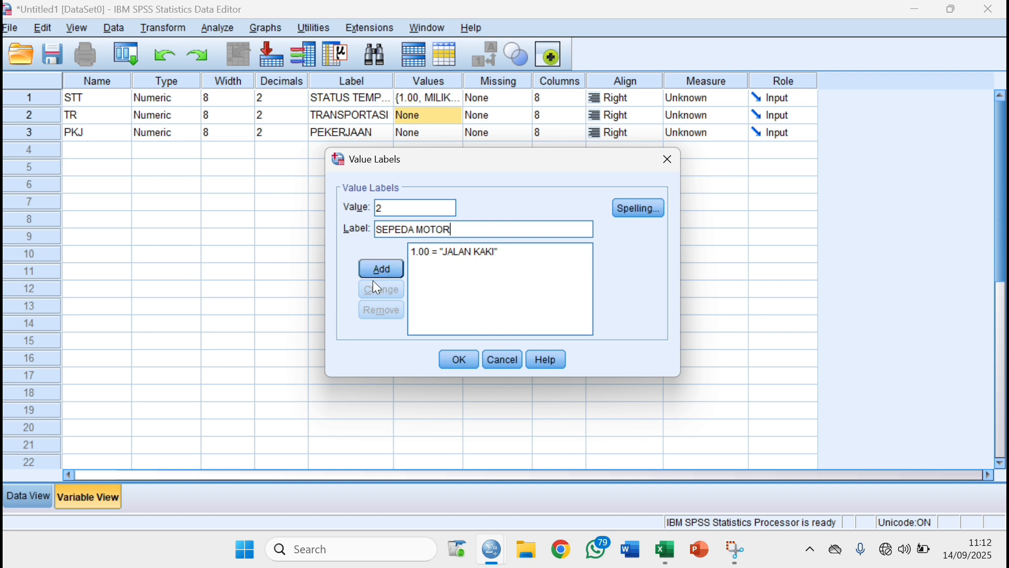
pyautogui.click(378, 267)
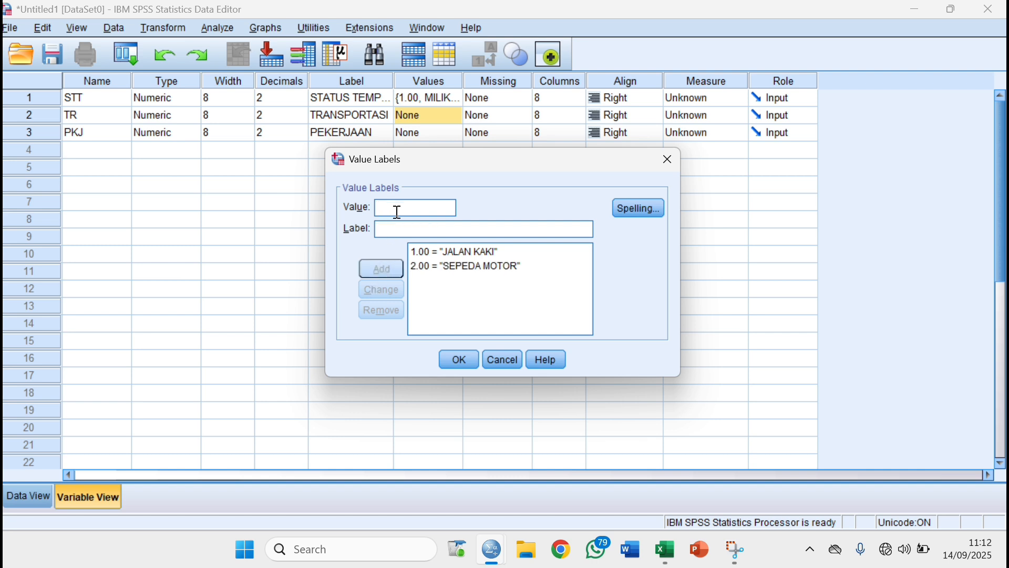
# Step: Add the value label 3 = MOBIL PRIBADI for TR
pyautogui.click(397, 212)
pyautogui.write('3')
pyautogui.write('MOBIL P')
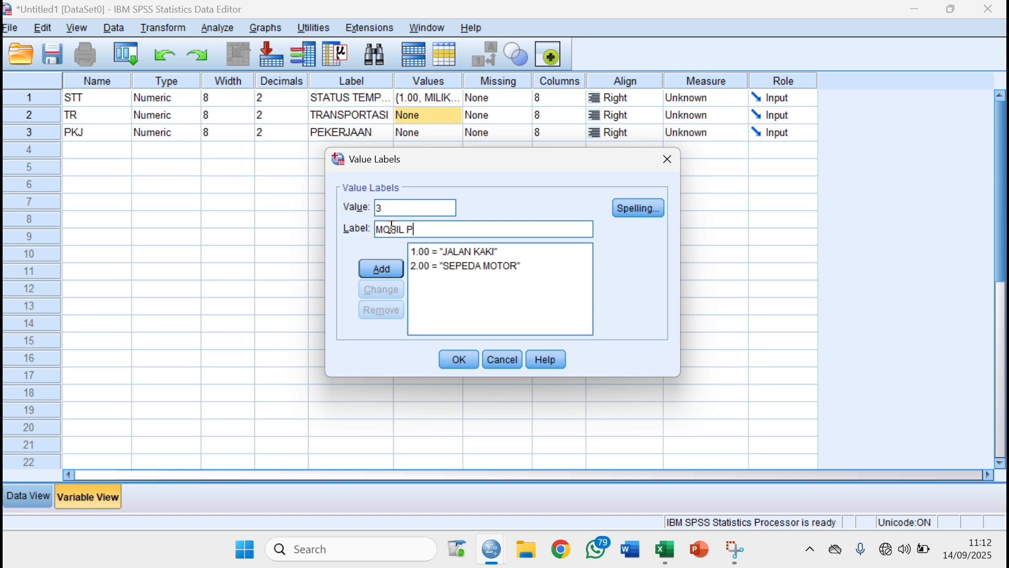
pyautogui.write('RIBADI')
pyautogui.click(383, 264)
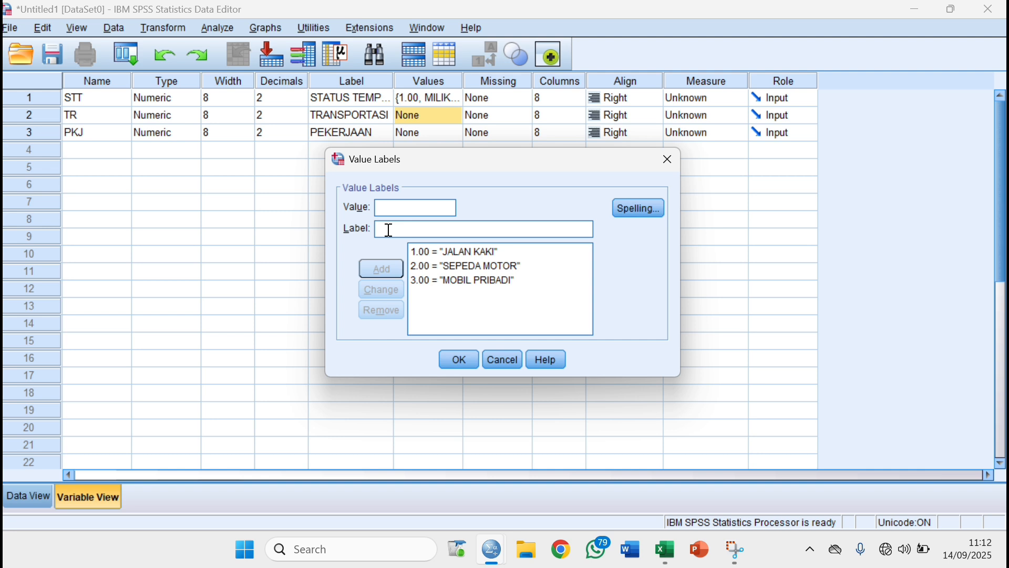
# Step: Add the value label 4 = ANGKUTAN UMUM for TR and apply the value labels
pyautogui.write('4')
pyautogui.click(387, 235)
pyautogui.write('ANGKU')
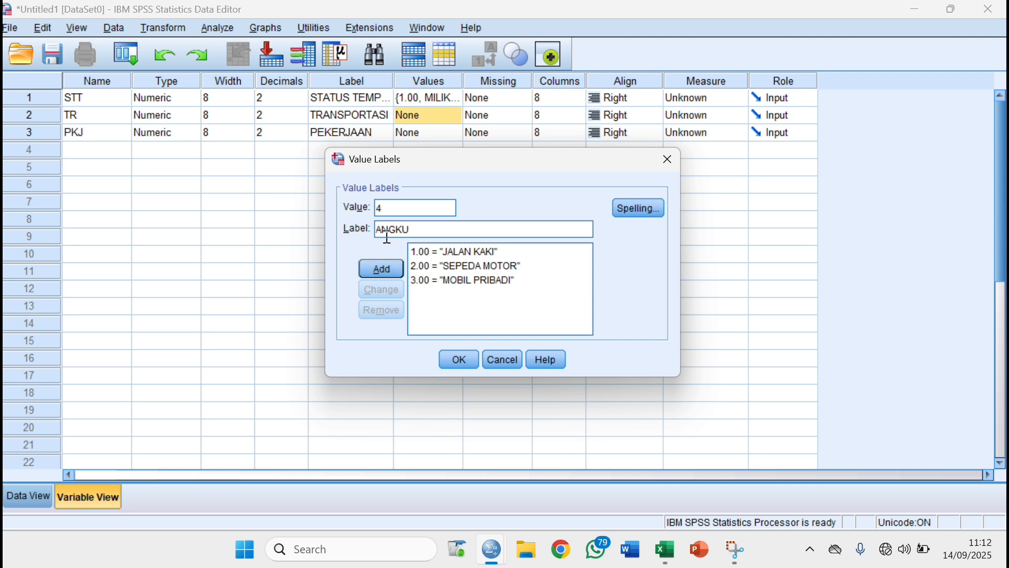
pyautogui.write('TAN UMUM')
pyautogui.click(388, 269)
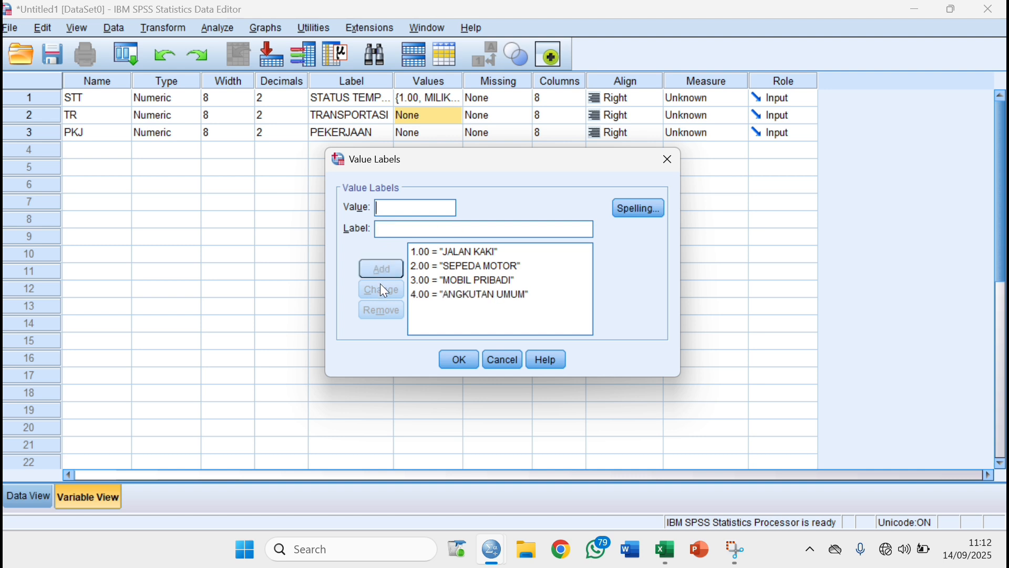
pyautogui.click(460, 361)
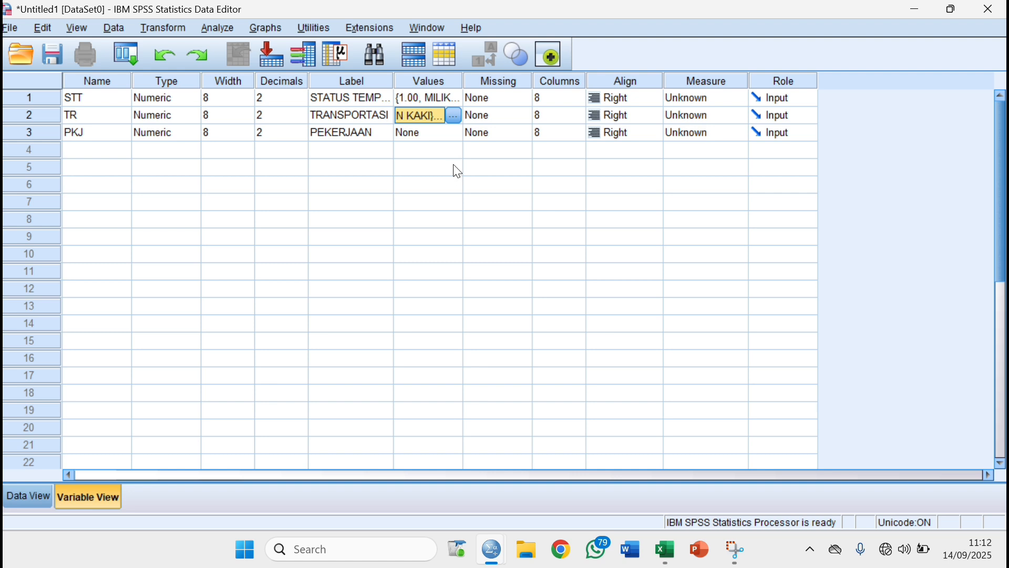
# Step: Add the value label 1 = PETANI to the PKJ variable
pyautogui.click(454, 133)
pyautogui.click(454, 133)
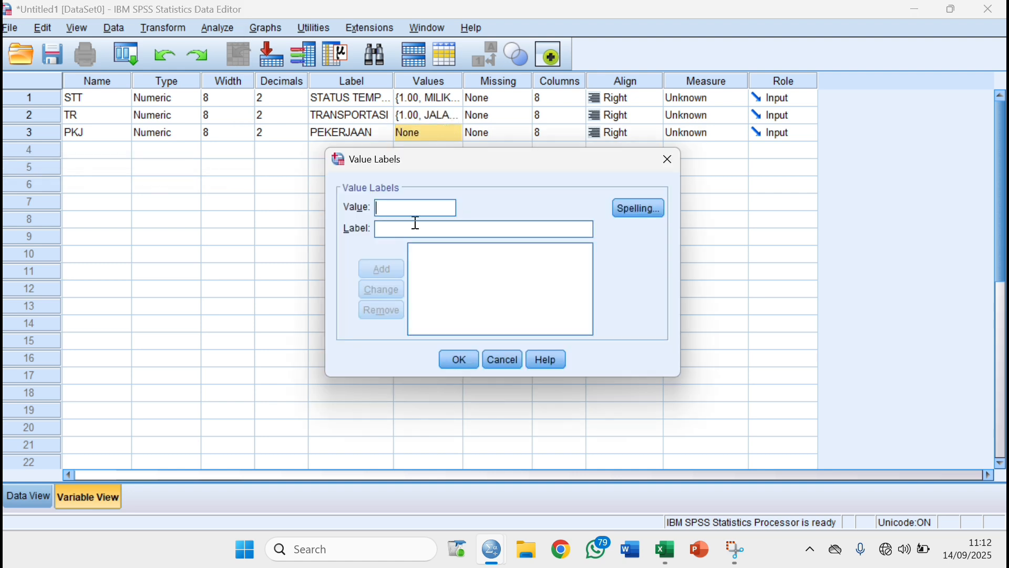
pyautogui.write('1')
pyautogui.click(419, 229)
pyautogui.write('PETANI')
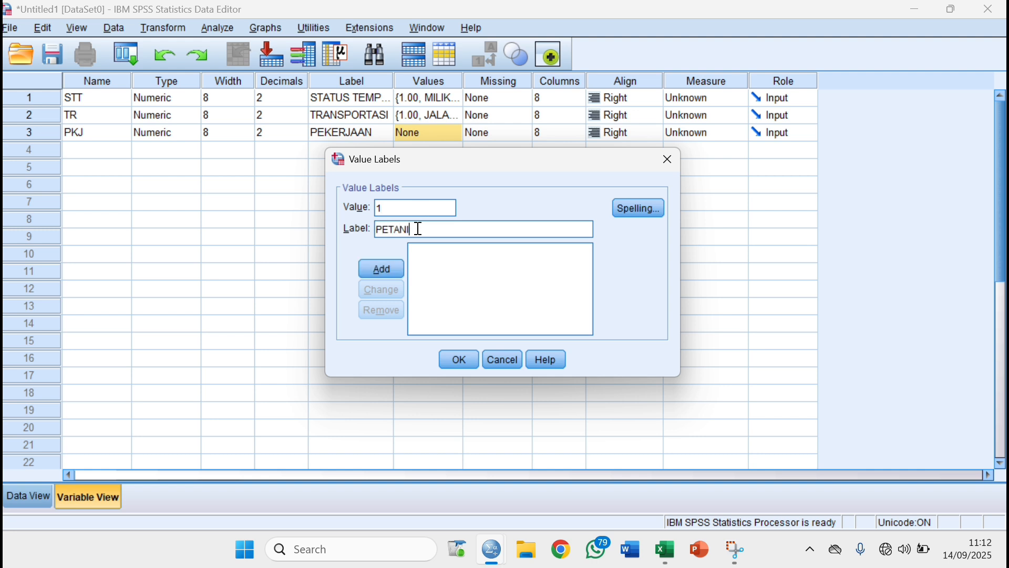
pyautogui.click(394, 262)
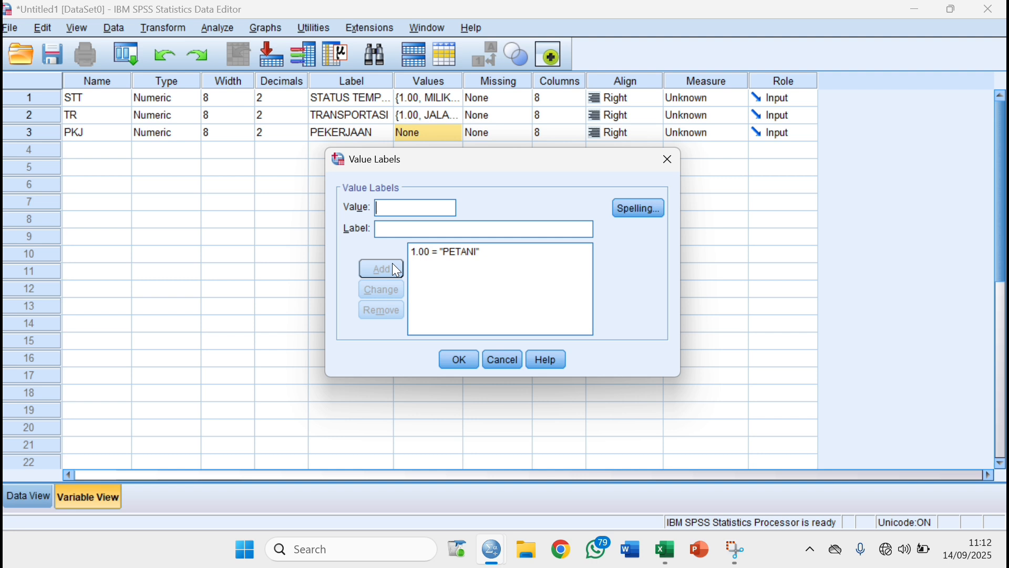
# Step: Add the value label 2 = GURU for PKJ
pyautogui.click(405, 213)
pyautogui.write('2')
pyautogui.click(400, 231)
pyautogui.write('GURU')
pyautogui.click(389, 261)
# Step: Add the value label 3 = DOKTER for PKJ and apply the value labels
pyautogui.write('3')
pyautogui.click(397, 235)
pyautogui.write('DO')
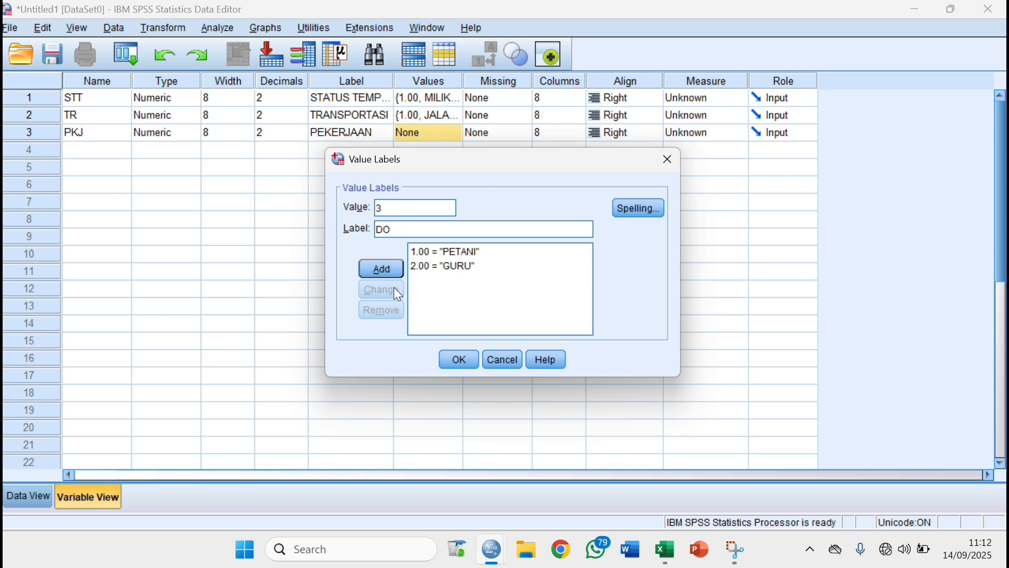
pyautogui.write('KTER')
pyautogui.click(395, 265)
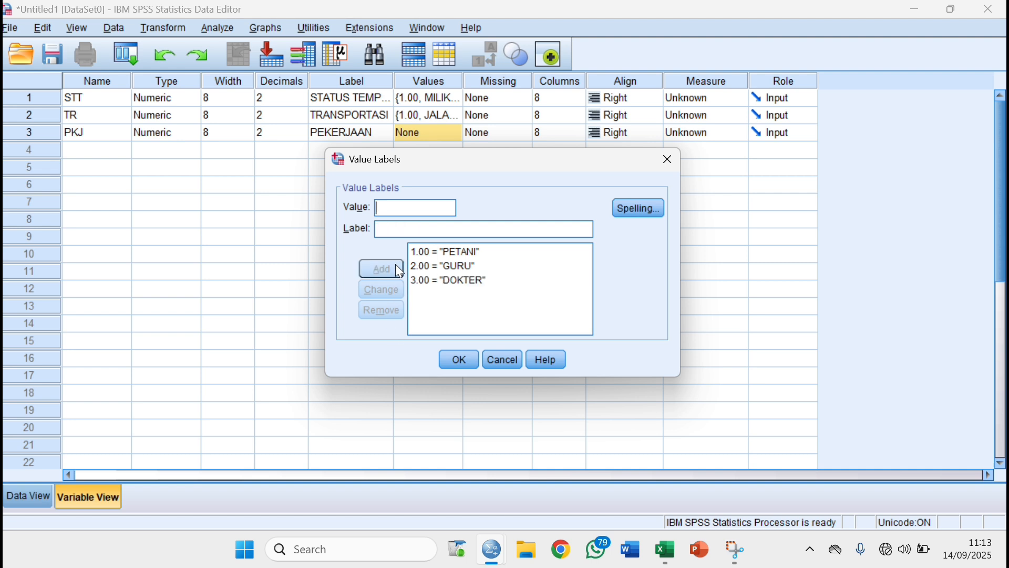
pyautogui.click(462, 363)
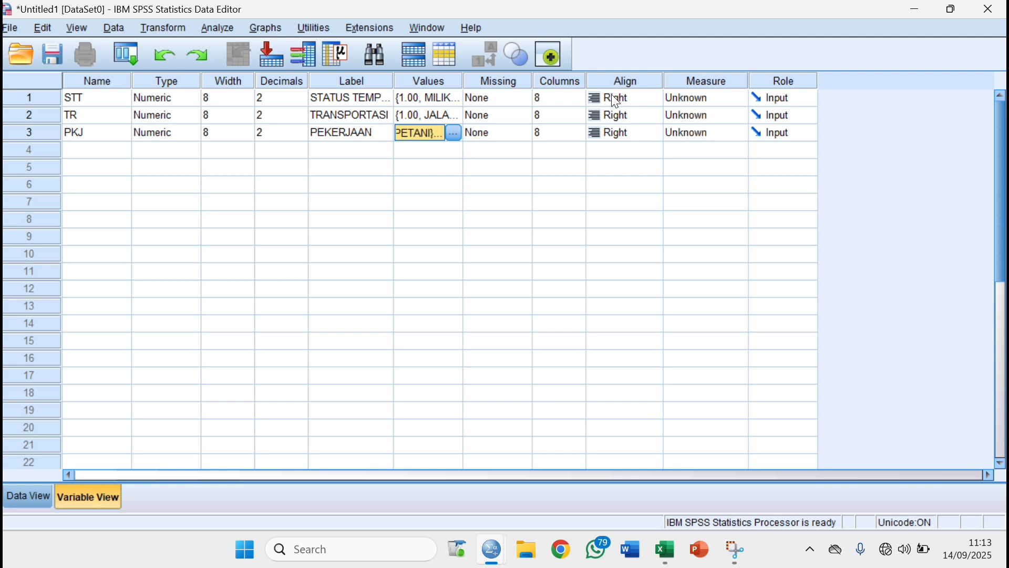
# Step: Set the alignment of the STT, TR and PKJ variables to Center
pyautogui.click(626, 83)
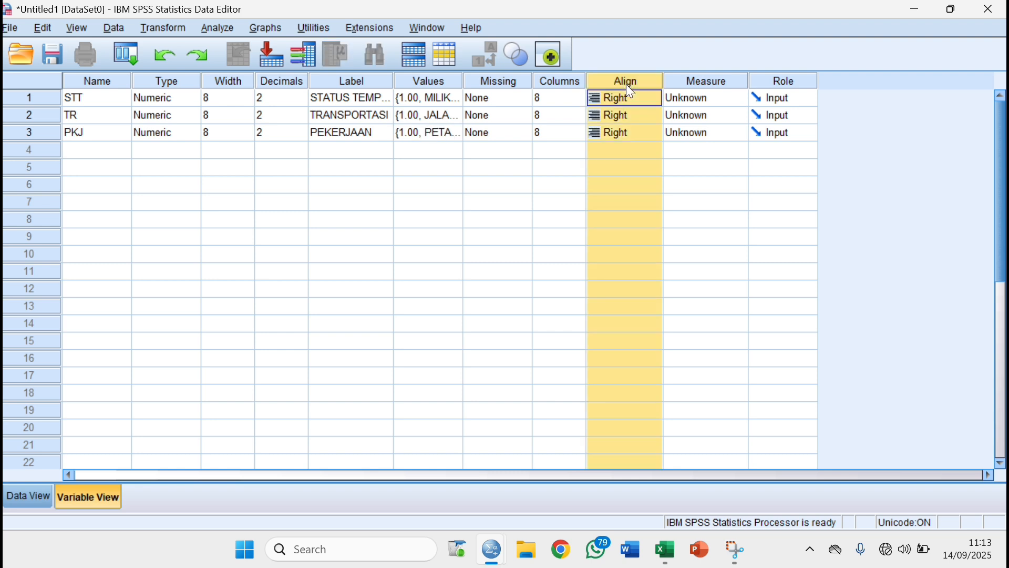
pyautogui.click(632, 98)
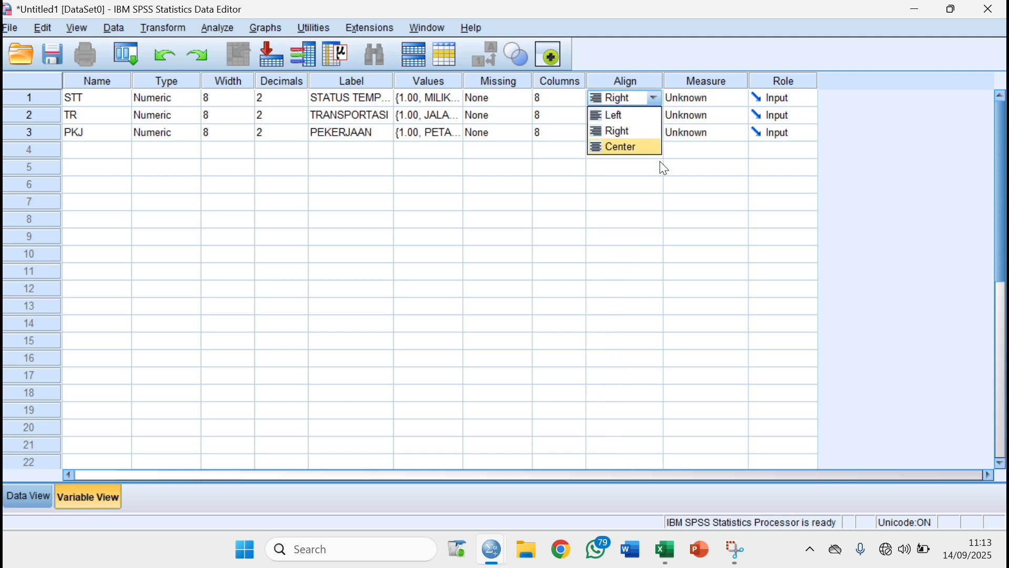
pyautogui.click(659, 146)
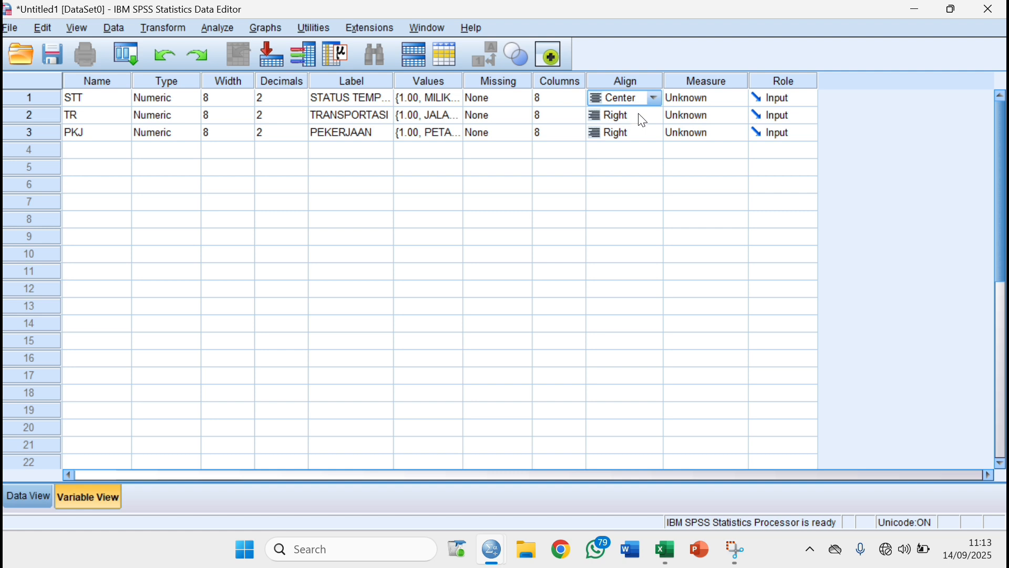
pyautogui.click(655, 115)
pyautogui.click(656, 115)
pyautogui.click(646, 163)
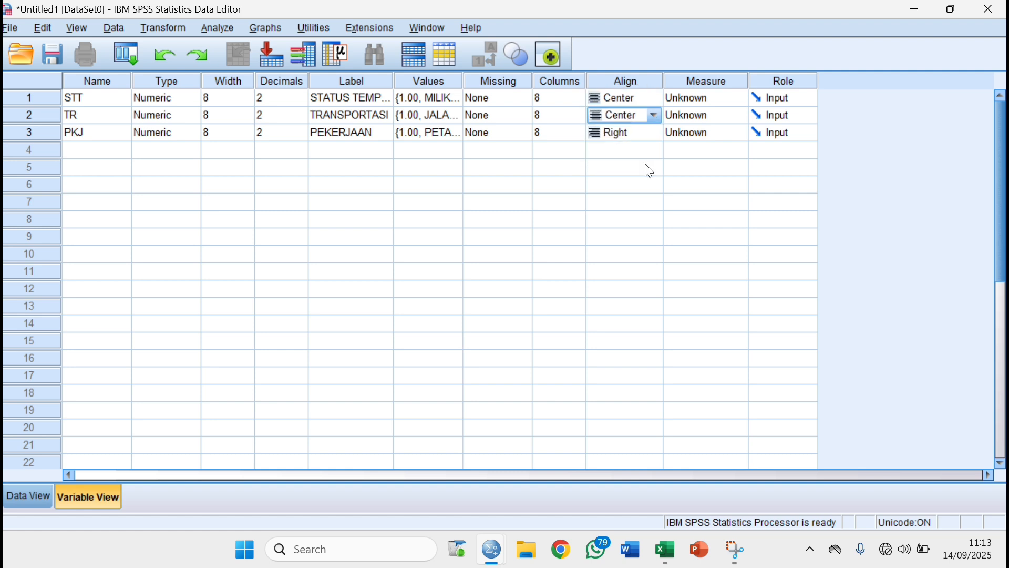
pyautogui.click(651, 134)
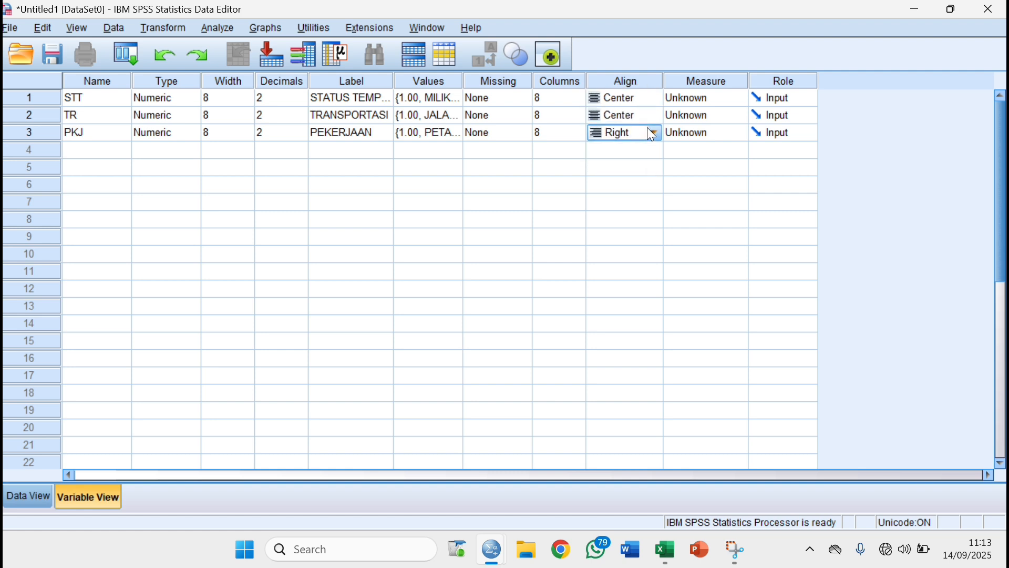
pyautogui.click(653, 134)
pyautogui.click(646, 181)
# Step: Copy the residence status codes B2:B51 from the Excel workbook Book1 into the STT column of the SPSS data
pyautogui.click(26, 497)
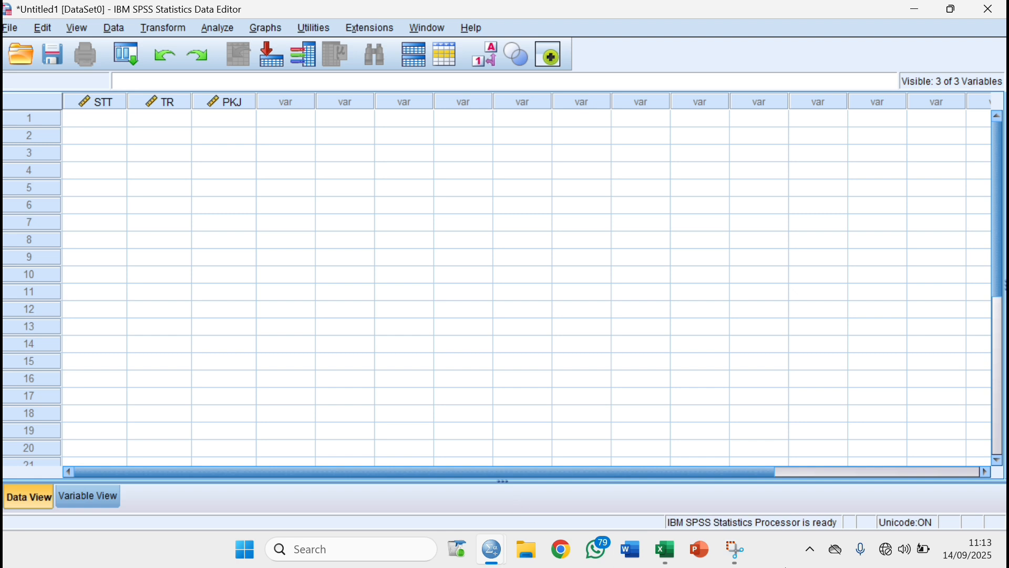
pyautogui.moveTo(665, 549)
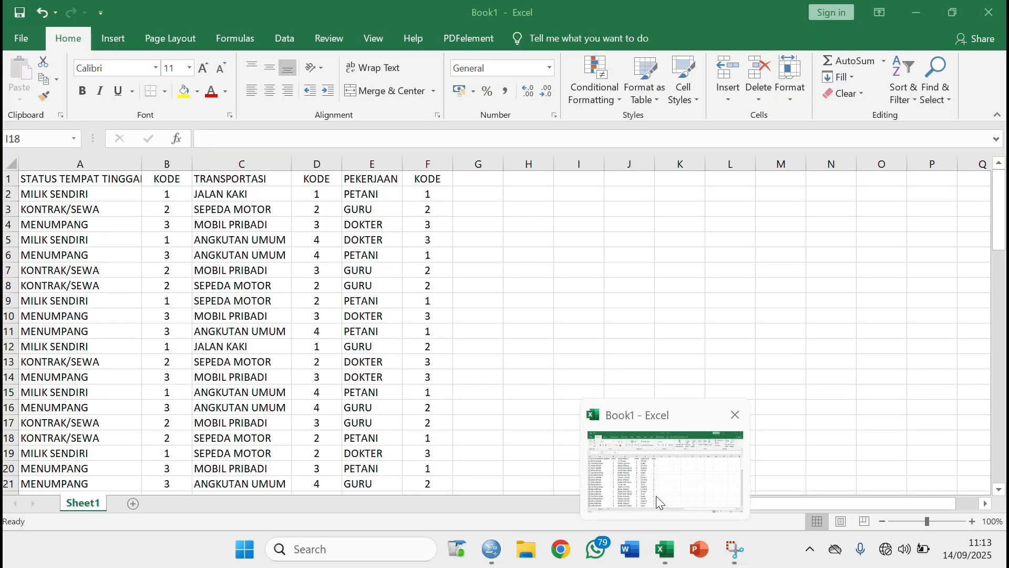
pyautogui.click(656, 496)
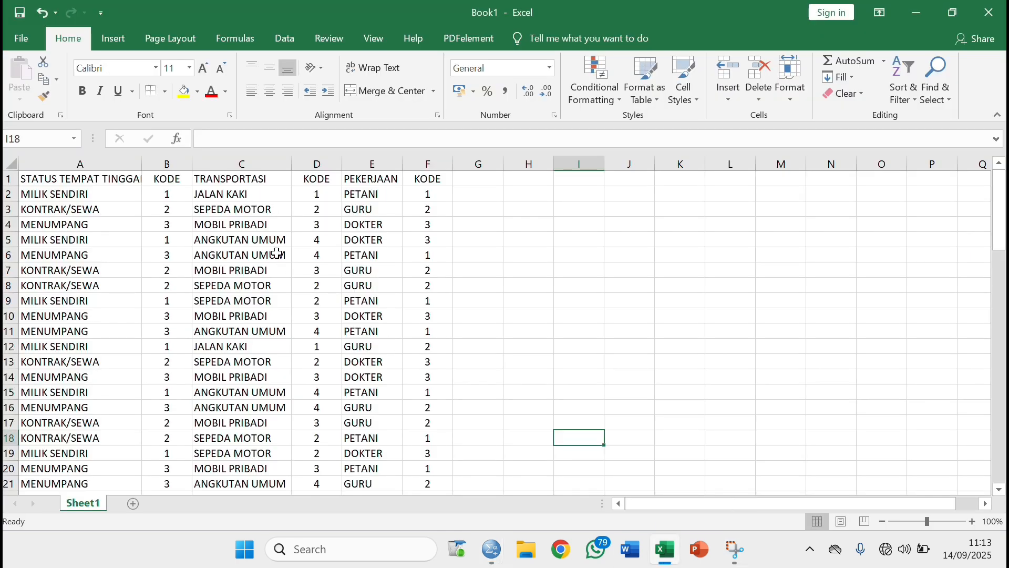
pyautogui.moveTo(156, 193); pyautogui.dragTo(182, 465)
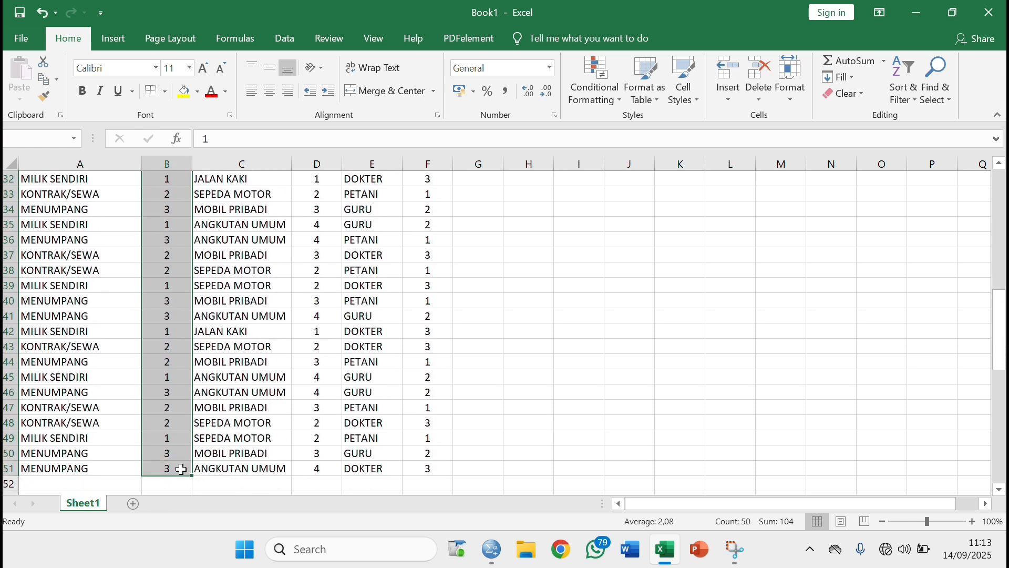
pyautogui.hotkey('ctrl', 'c')
pyautogui.moveTo(492, 549)
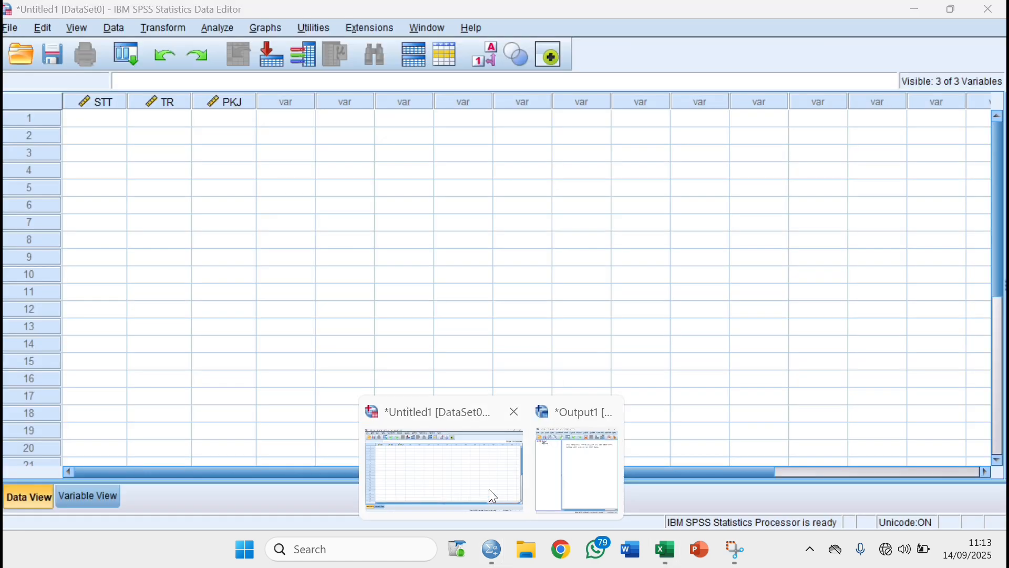
pyautogui.click(491, 493)
pyautogui.hotkey('ctrl', 'v')
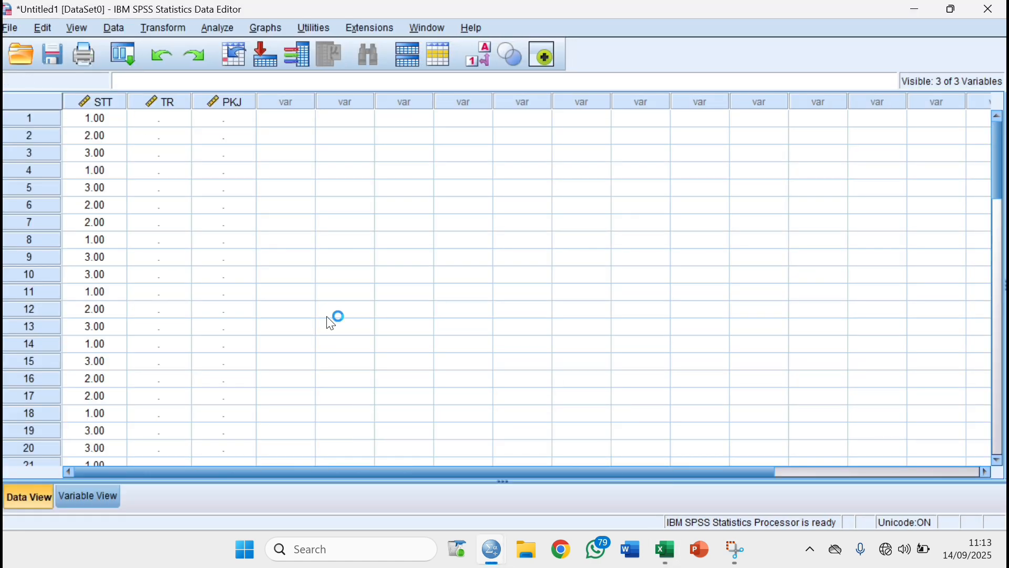
# Step: Copy the transportation codes D2:D51 from Excel into the TR column of the SPSS data, starting at case 1
pyautogui.click(665, 549)
pyautogui.moveTo(316, 195); pyautogui.dragTo(320, 451)
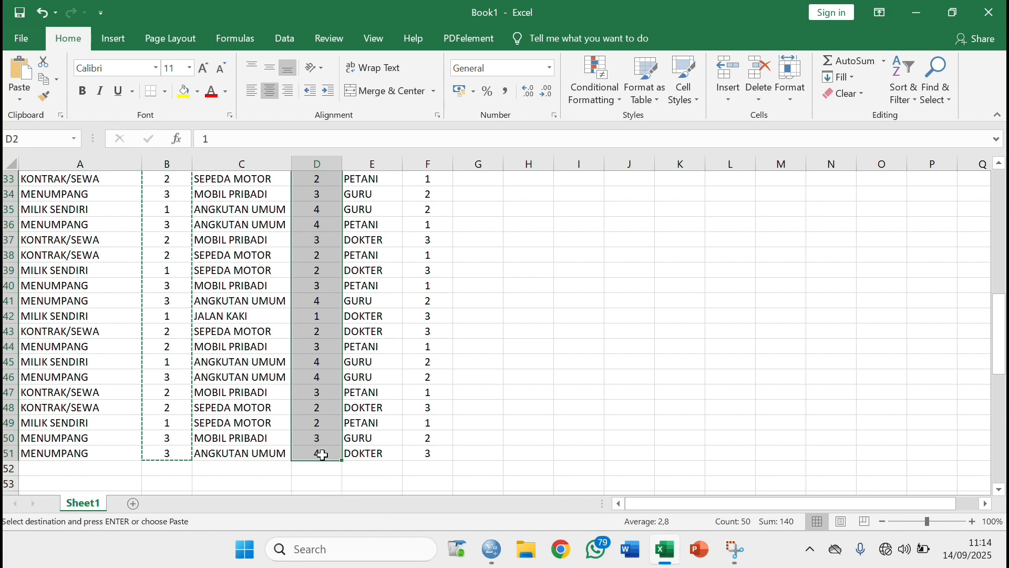
pyautogui.rightClick(319, 452)
pyautogui.click(347, 149)
pyautogui.moveTo(492, 550)
pyautogui.click(476, 496)
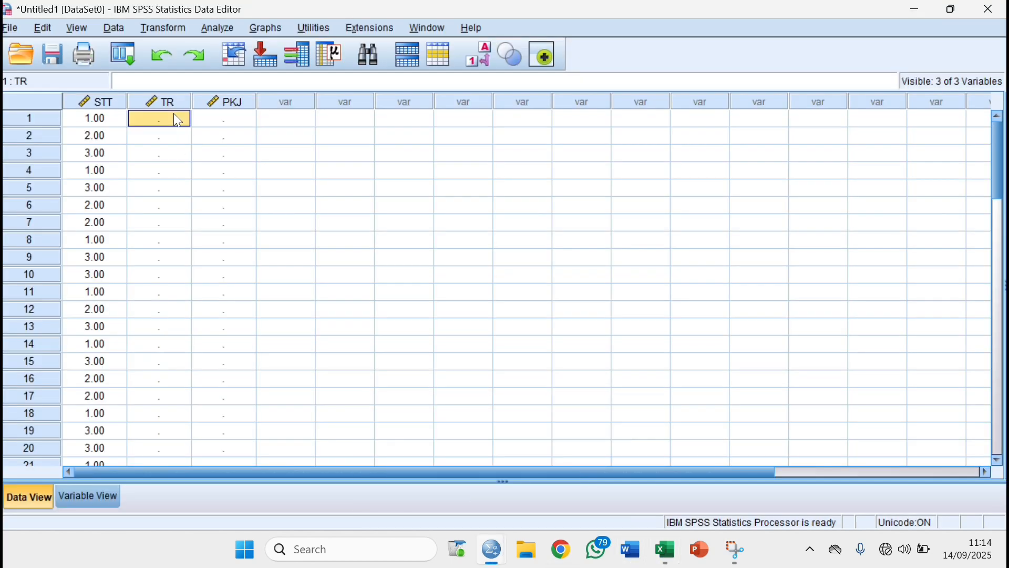
pyautogui.rightClick(174, 113)
pyautogui.click(205, 204)
# Step: Copy the occupation codes F2:F51 from Excel into the PKJ column of the SPSS data, starting at case 1
pyautogui.moveTo(665, 549)
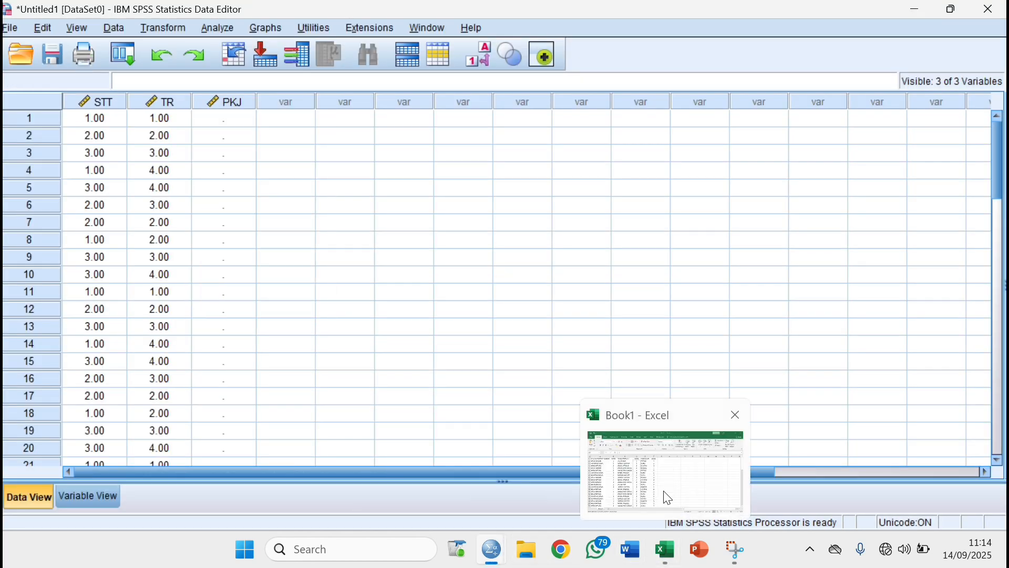
pyautogui.click(665, 463)
pyautogui.click(412, 193)
pyautogui.moveTo(413, 193); pyautogui.dragTo(428, 452)
pyautogui.rightClick(428, 452)
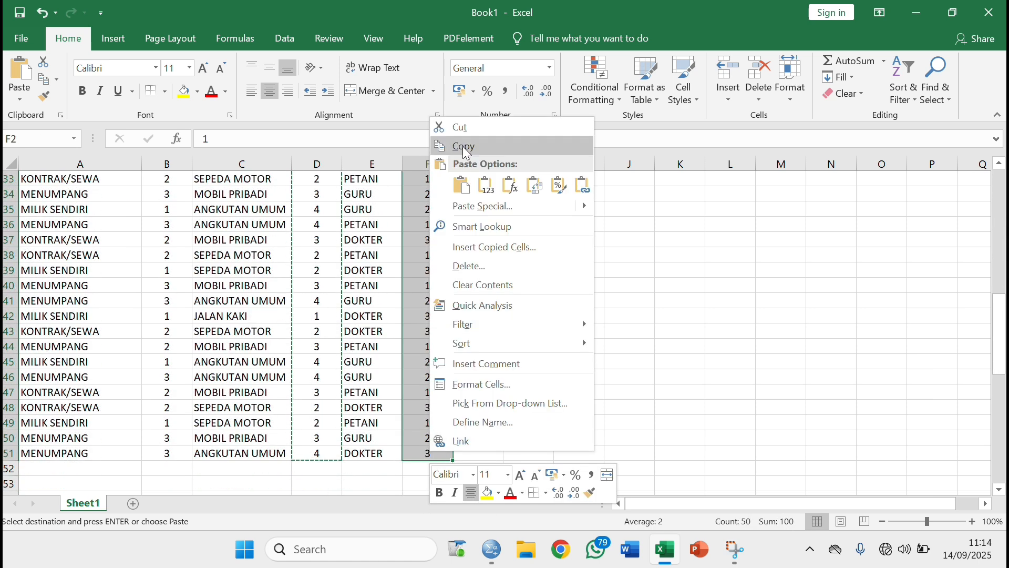
pyautogui.click(462, 146)
pyautogui.moveTo(492, 549)
pyautogui.click(481, 494)
pyautogui.rightClick(209, 112)
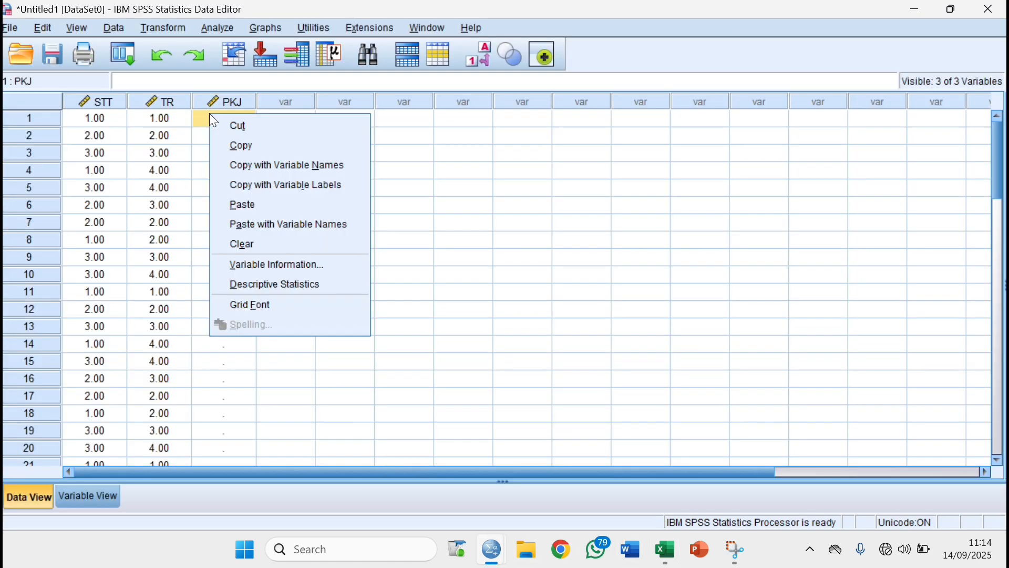
pyautogui.click(244, 202)
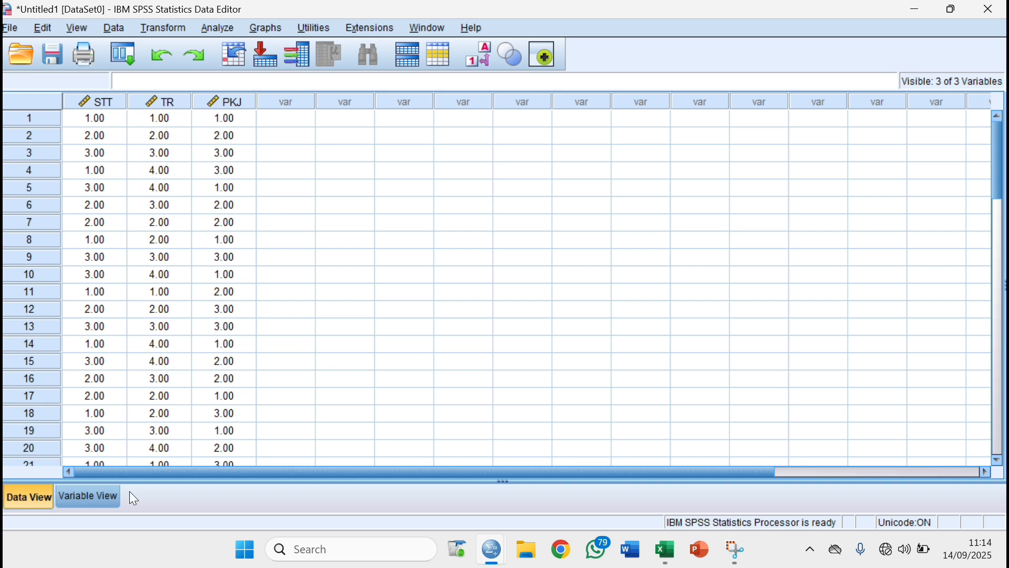
# Step: Set the number of decimals of the STT variable to 0 in the variable definitions
pyautogui.click(82, 496)
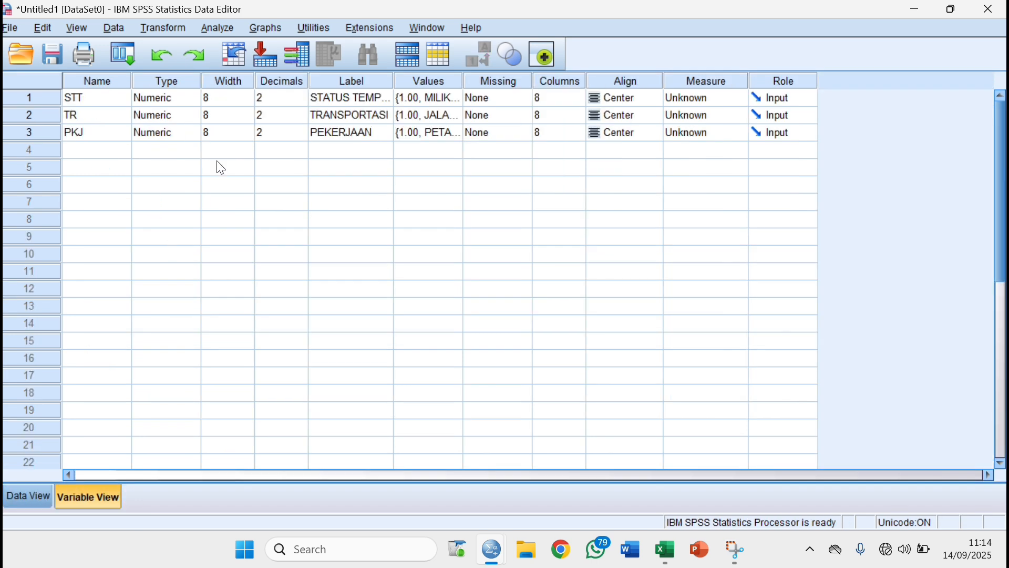
pyautogui.click(294, 88)
pyautogui.click(299, 98)
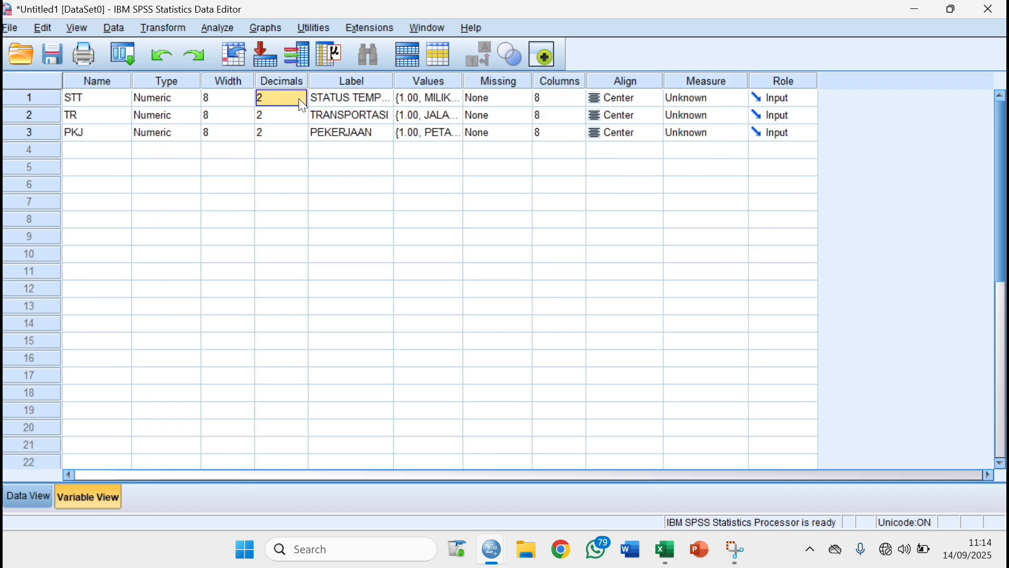
pyautogui.click(300, 96)
pyautogui.click(300, 100)
pyautogui.write('0')
pyautogui.press('BackSpace')
pyautogui.click(279, 99)
pyautogui.press('BackSpace')
pyautogui.press('BackSpace')
pyautogui.write('\\')
pyautogui.press('BackSpace')
pyautogui.press('BackSpace')
pyautogui.write('0')
# Step: Set the number of decimals of the TR and PKJ variables to 0
pyautogui.click(292, 115)
pyautogui.press('BackSpace')
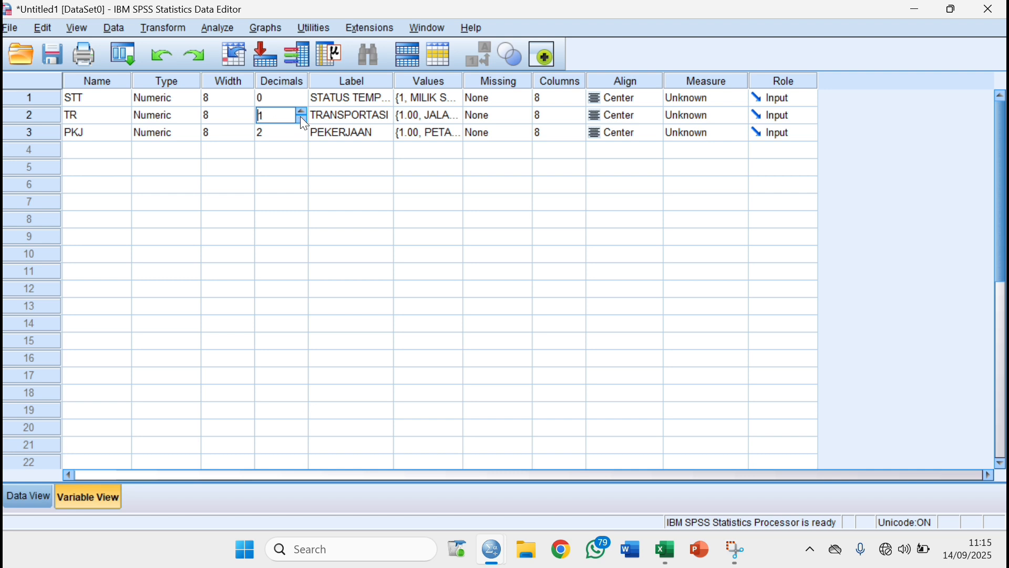
pyautogui.write('0')
pyautogui.click(301, 134)
pyautogui.press('BackSpace')
pyautogui.write('0')
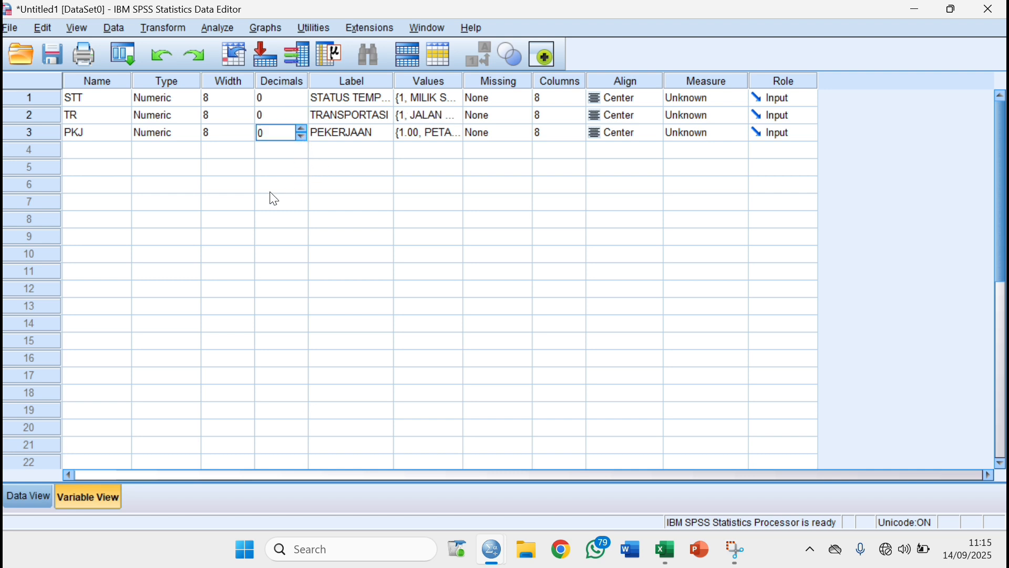
# Step: Run a Frequencies analysis with frequency tables on the STATUS TEMPAT TINGGAL, TRANSPORTASI and PEKERJAAN variables
pyautogui.click(42, 497)
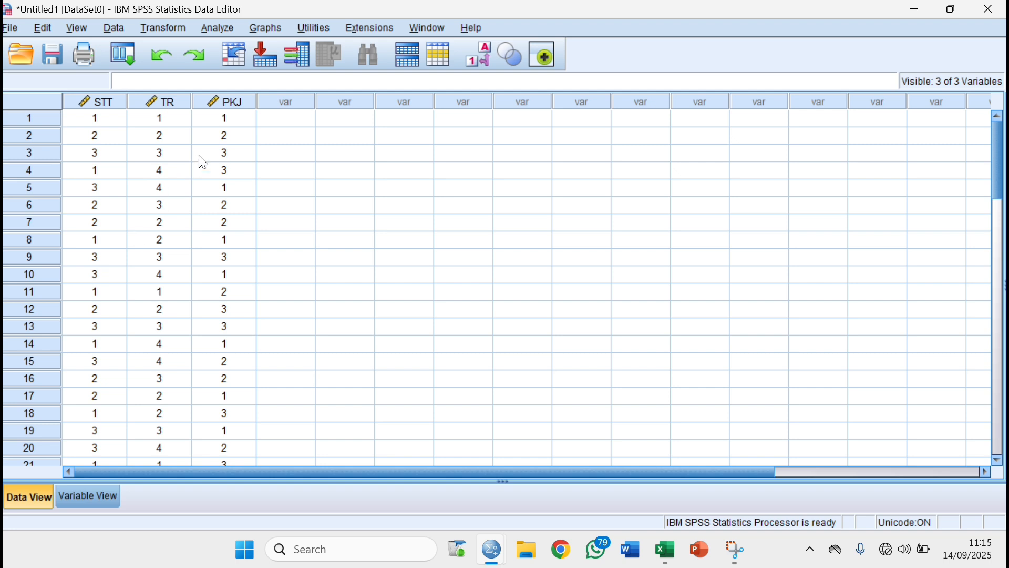
pyautogui.click(216, 29)
pyautogui.moveTo(339, 68)
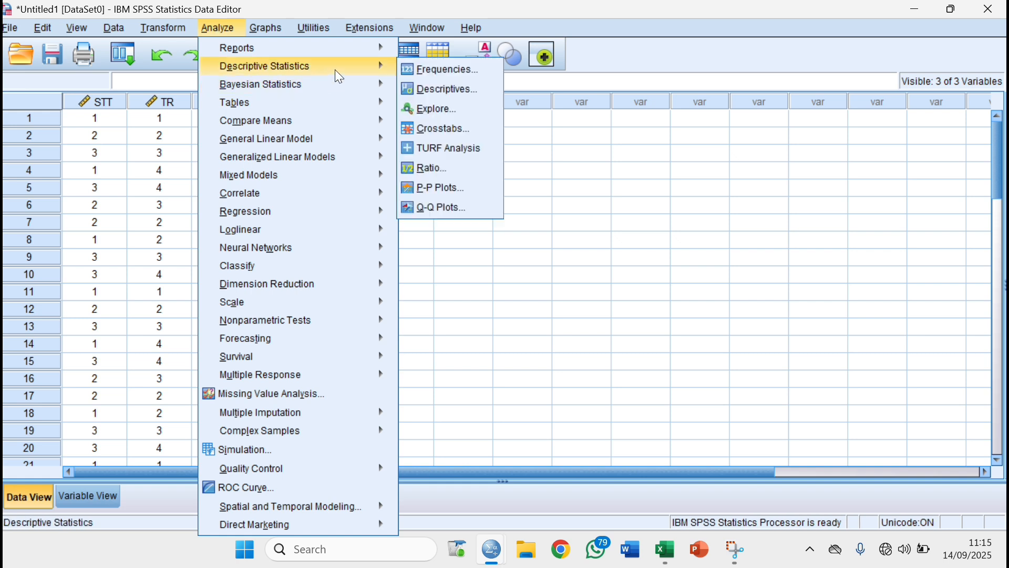
pyautogui.click(408, 68)
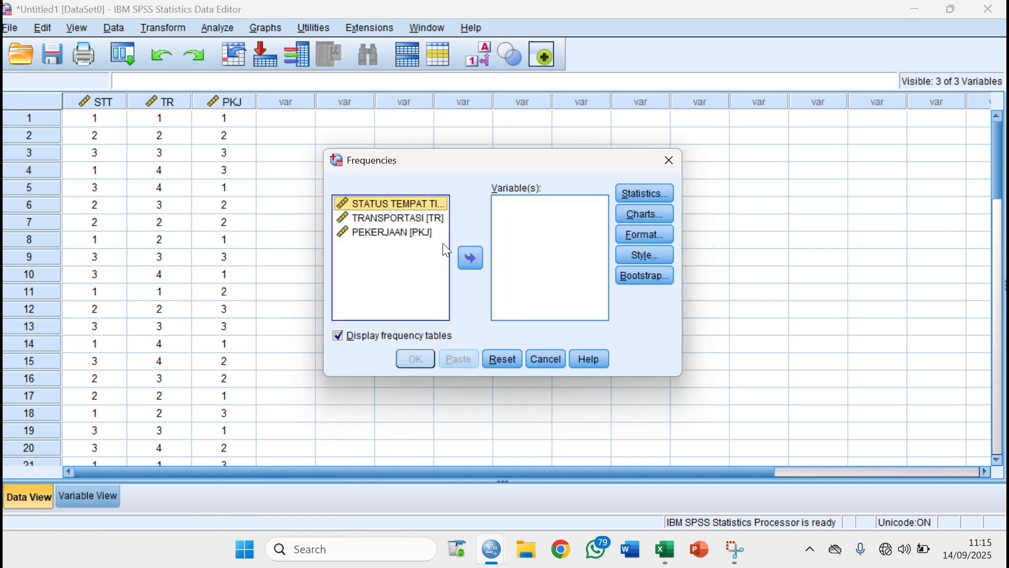
pyautogui.click(472, 258)
pyautogui.click(387, 203)
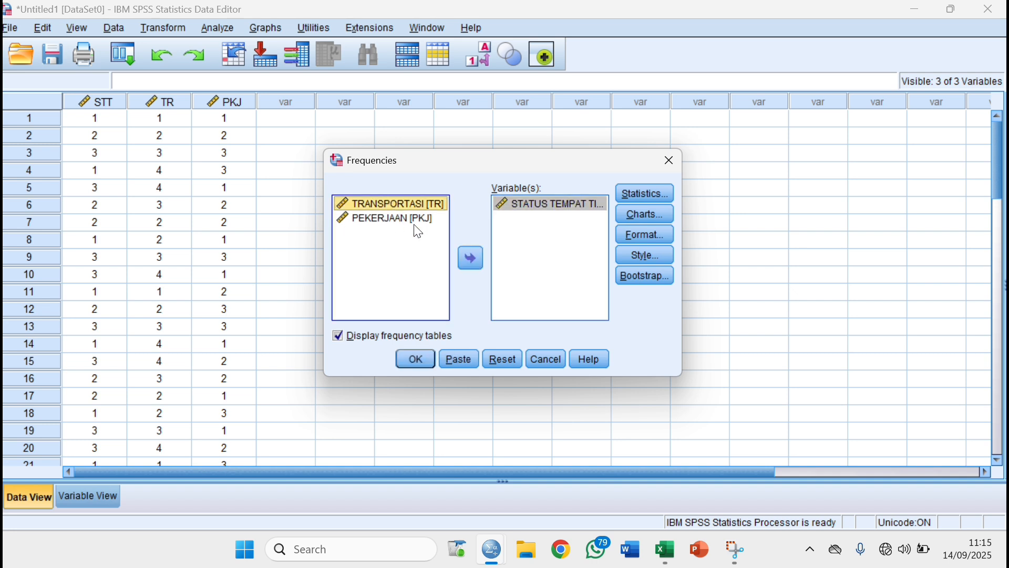
pyautogui.click(483, 258)
pyautogui.click(376, 209)
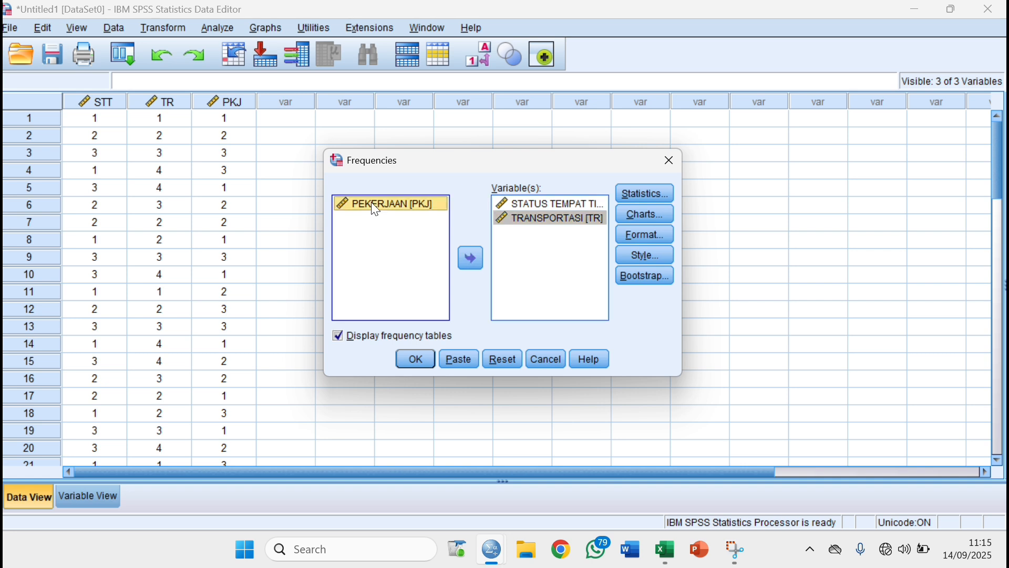
pyautogui.click(465, 259)
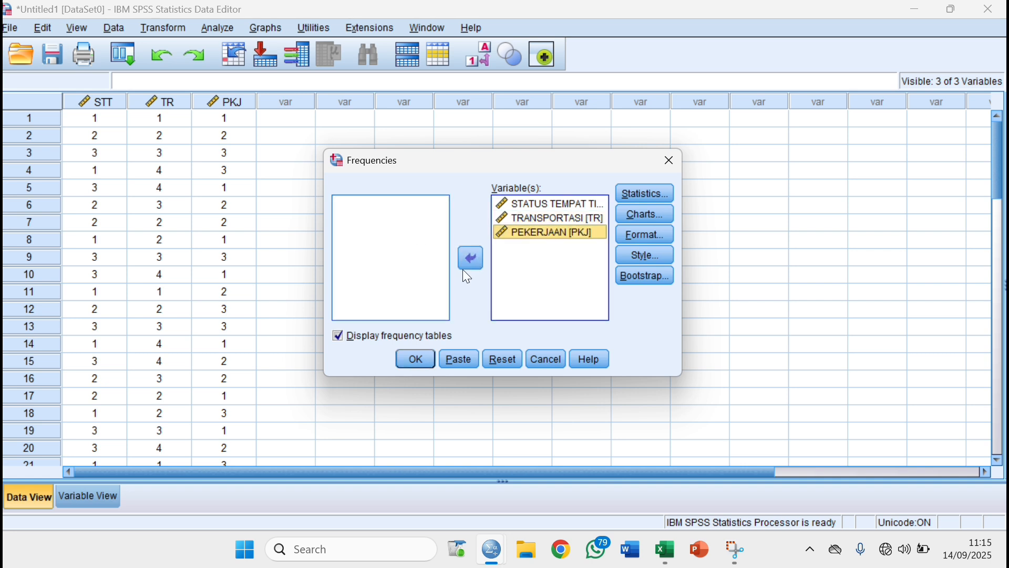
pyautogui.click(416, 359)
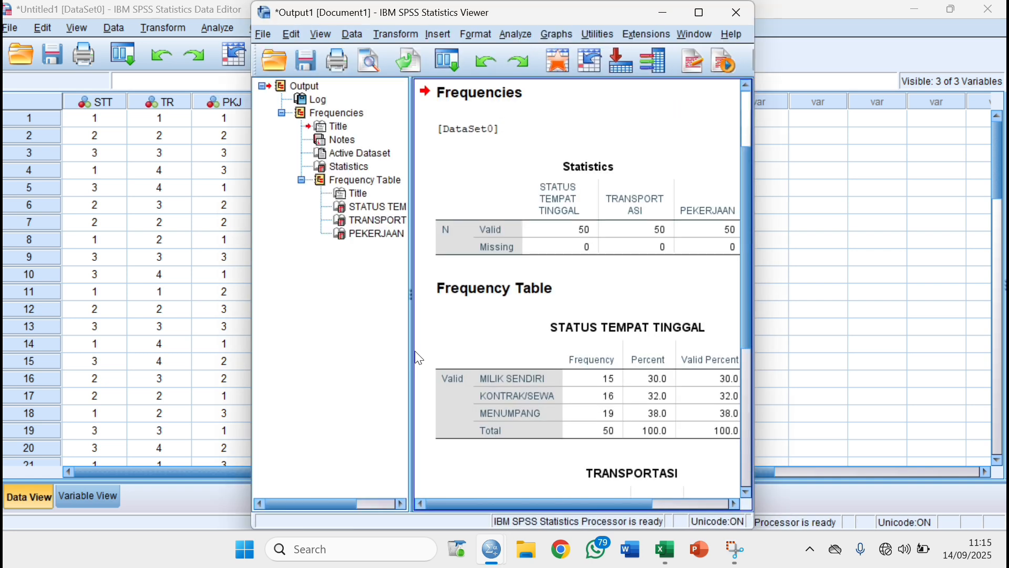
# Step: Maximize the output viewer and review the frequency tables for residence status, transportation and occupation
pyautogui.click(687, 15)
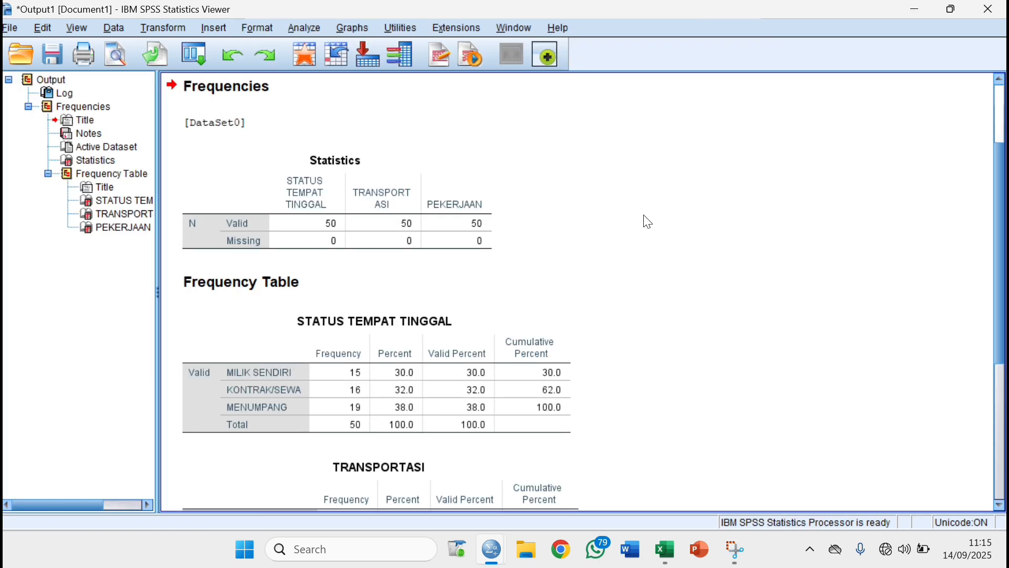
pyautogui.scroll(-3, 642, 226)
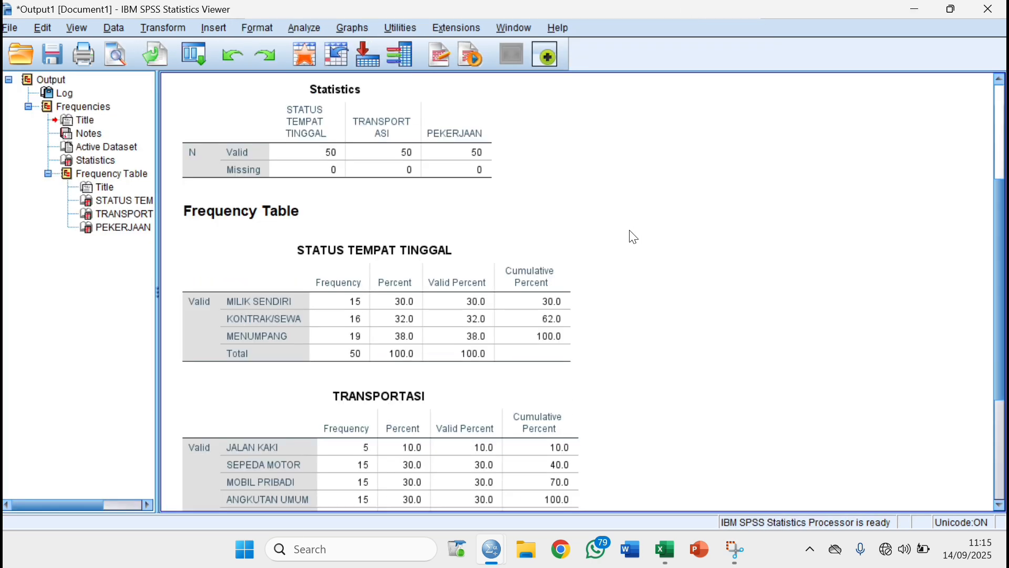
pyautogui.scroll(-6, 634, 236)
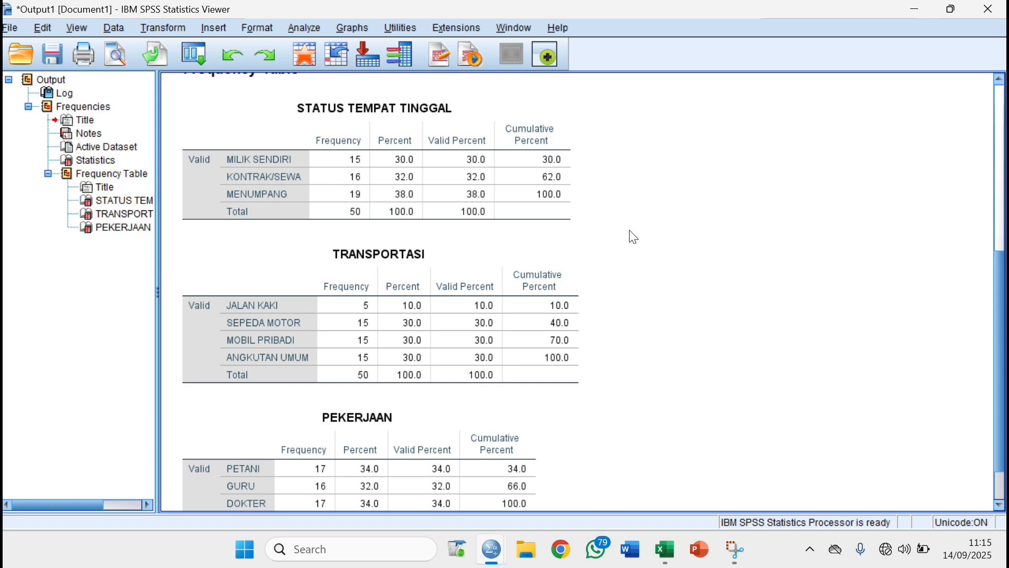
pyautogui.scroll(-2, 633, 236)
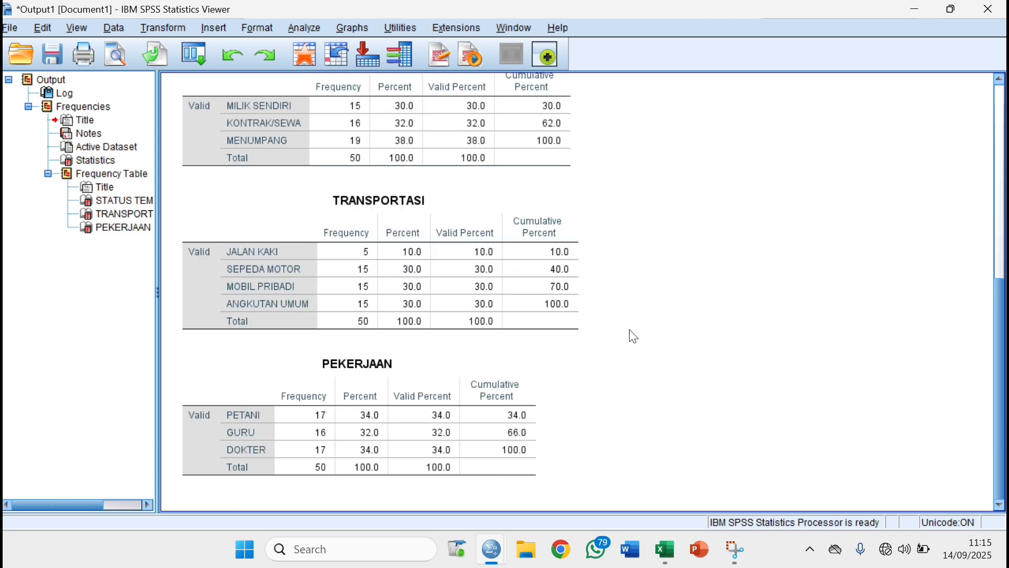
# Step: Place the output viewer and the Excel workbook side by side, and narrow the output outline to show the full frequency tables
pyautogui.press('super+Left')
pyautogui.click(664, 358)
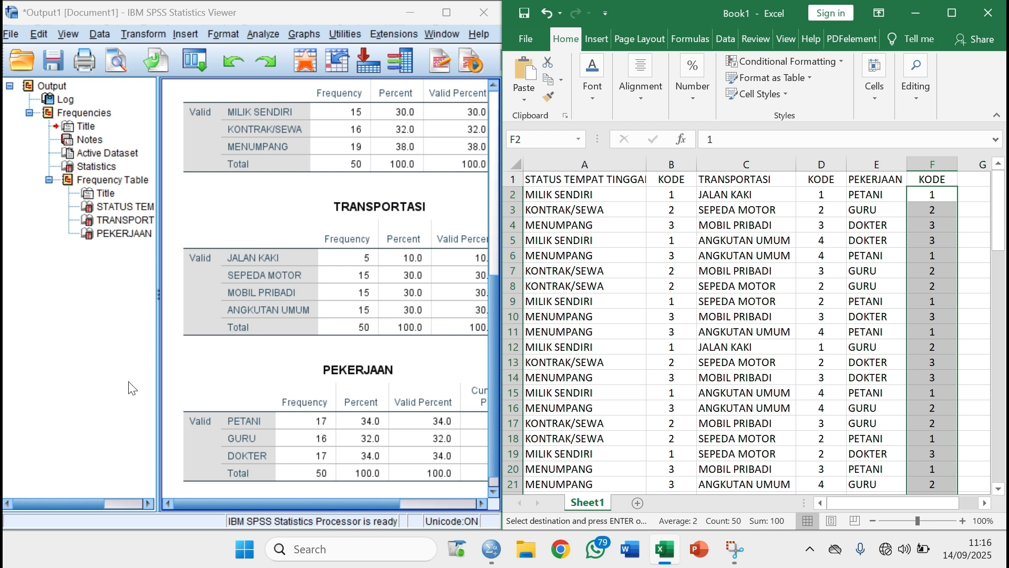
pyautogui.click(170, 501)
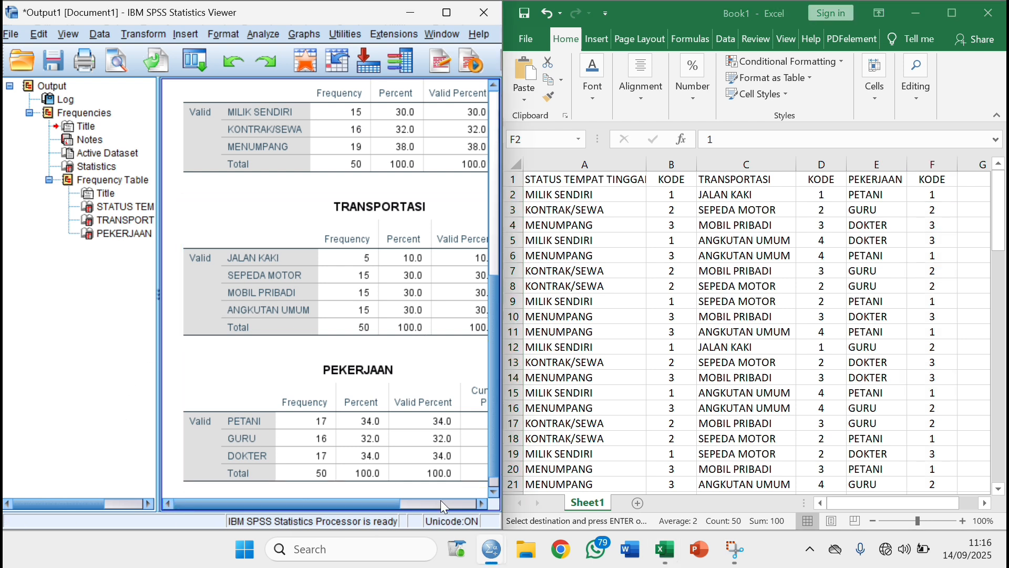
pyautogui.click(482, 504)
pyautogui.click(483, 506)
pyautogui.click(484, 506)
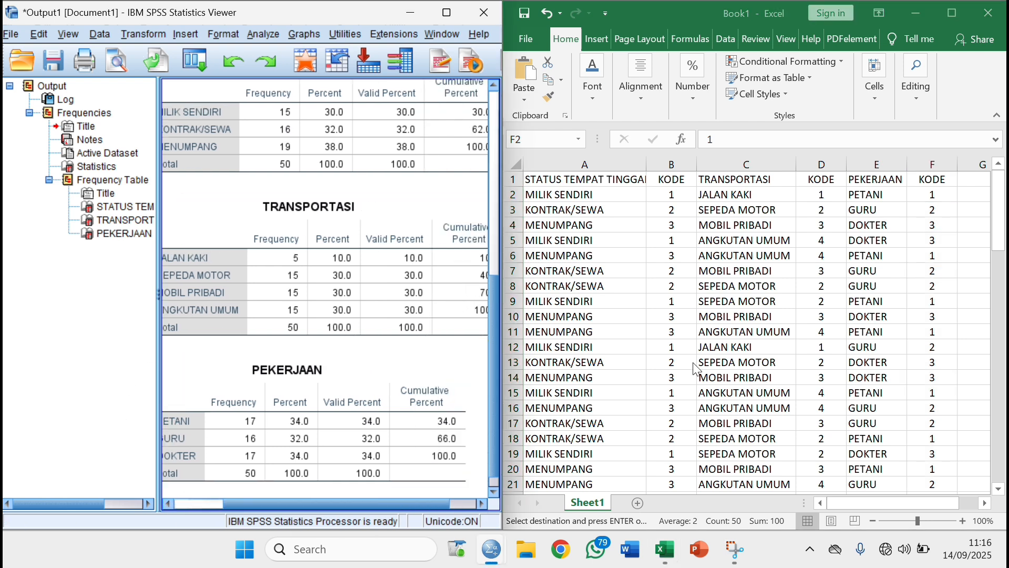
pyautogui.moveTo(158, 352); pyautogui.dragTo(94, 352)
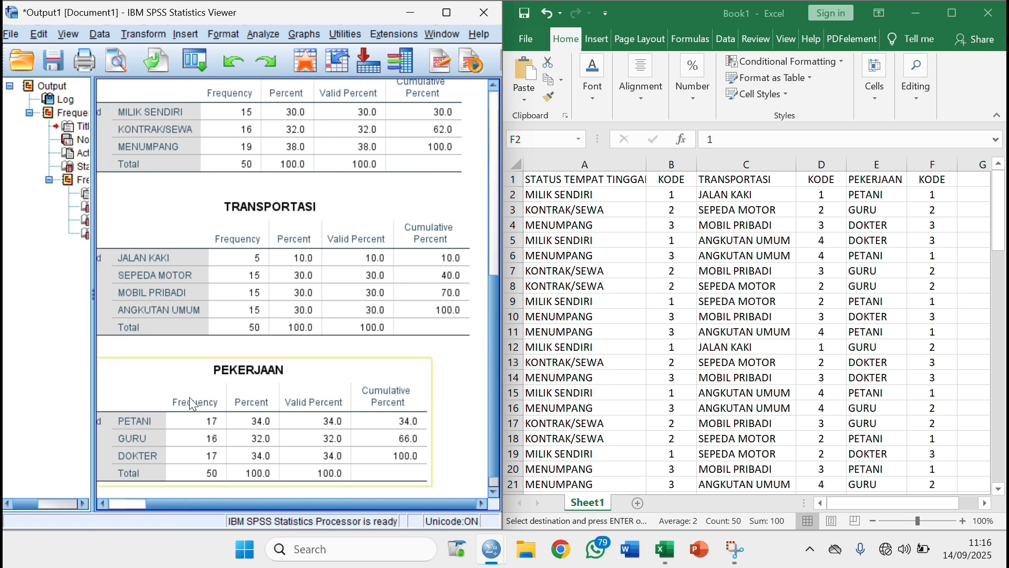
# Step: Compare the TRANSPORTASI frequency table with the transportation codes in column D of the Excel sheet, checking the JALAN KAKI entries coded 1
pyautogui.scroll(3, 198, 406)
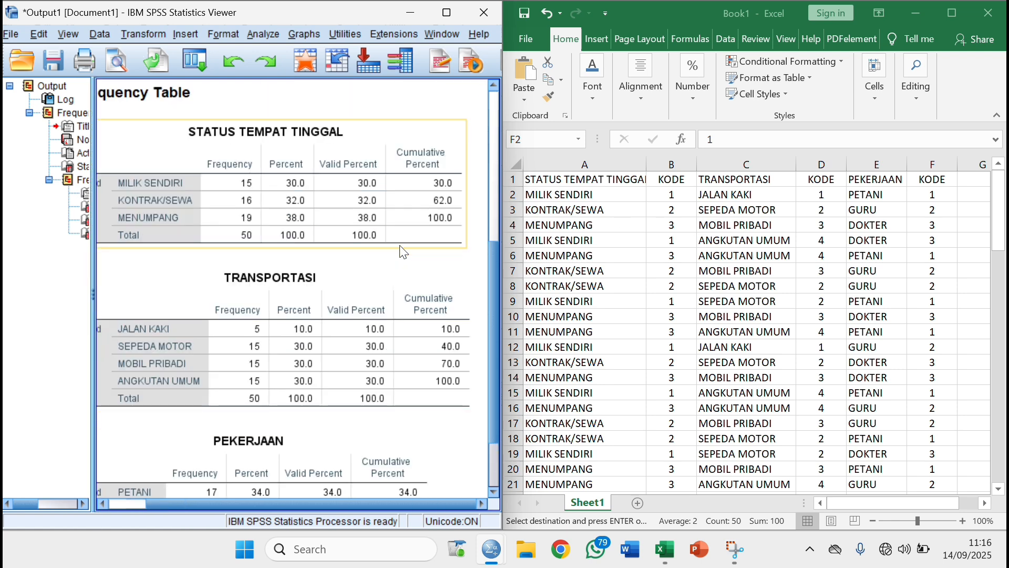
pyautogui.click(401, 287)
pyautogui.click(822, 196)
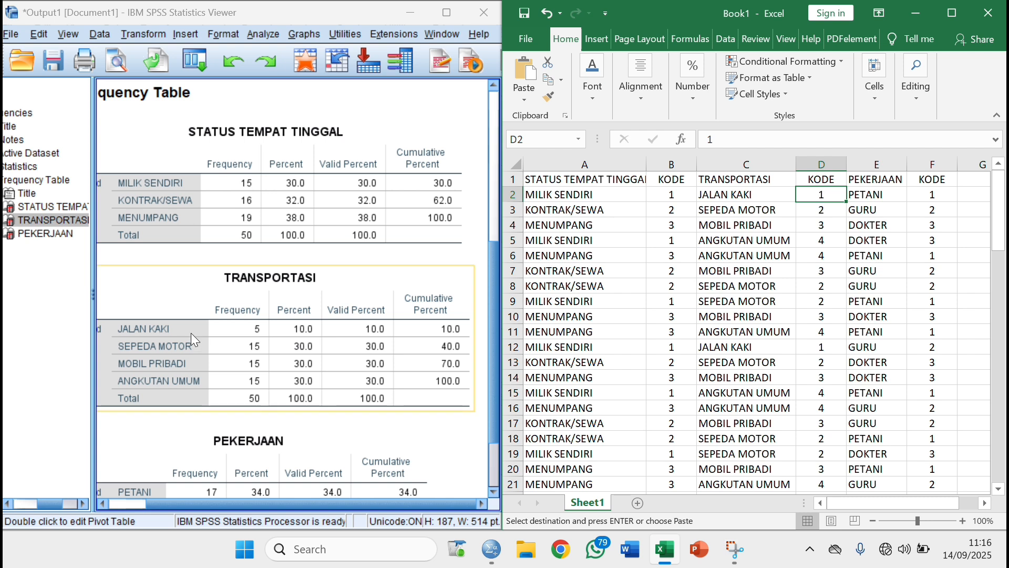
pyautogui.click(176, 327)
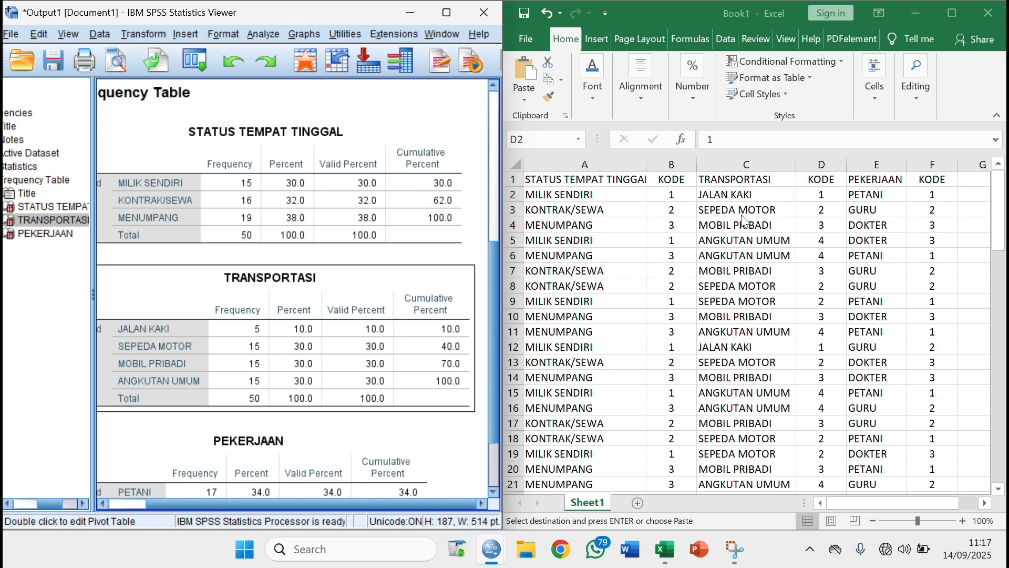
pyautogui.click(812, 198)
pyautogui.click(828, 347)
pyautogui.scroll(-3, 827, 352)
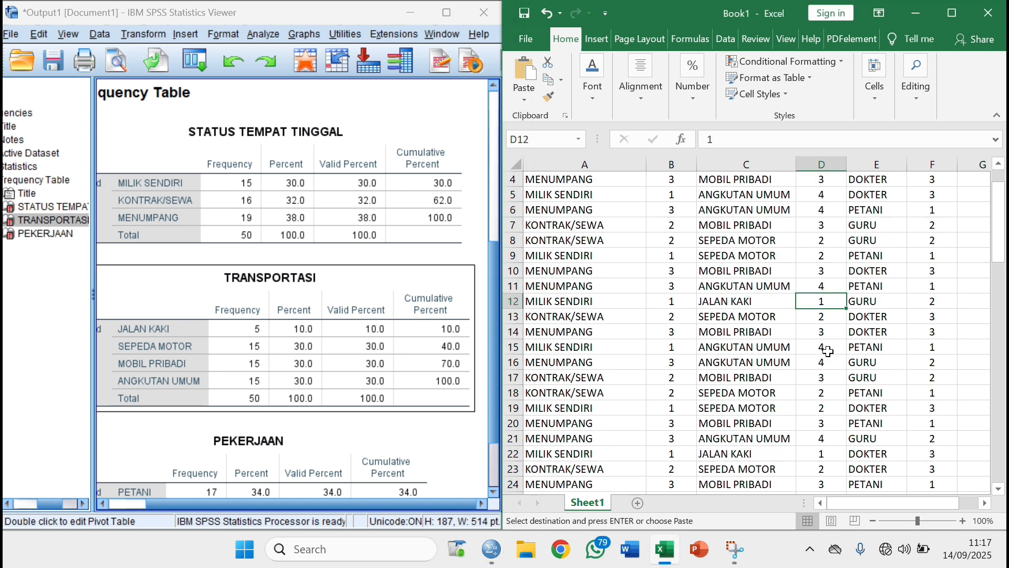
pyautogui.click(818, 364)
pyautogui.scroll(-3, 821, 365)
pyautogui.click(819, 379)
pyautogui.scroll(-4, 819, 381)
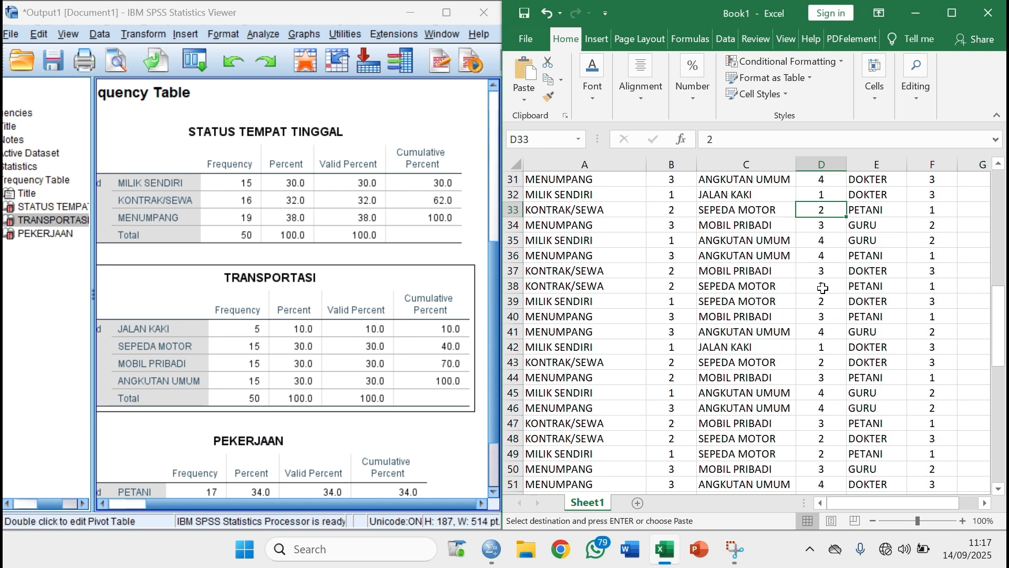
pyautogui.click(819, 347)
pyautogui.scroll(10, 815, 339)
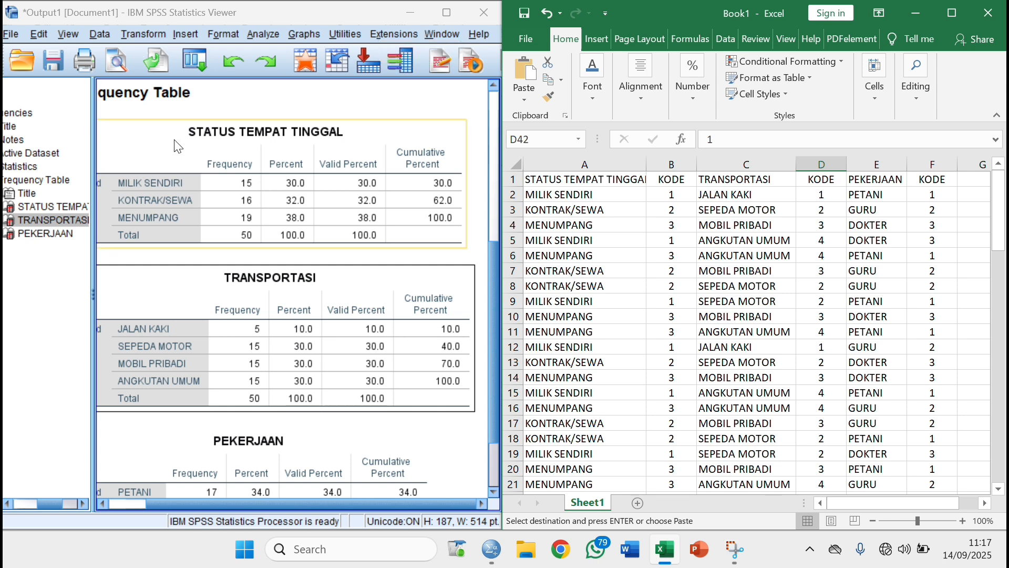
# Step: Save the SPSS output in Documents as a viewer file named CONTOH DATA
pyautogui.click(56, 62)
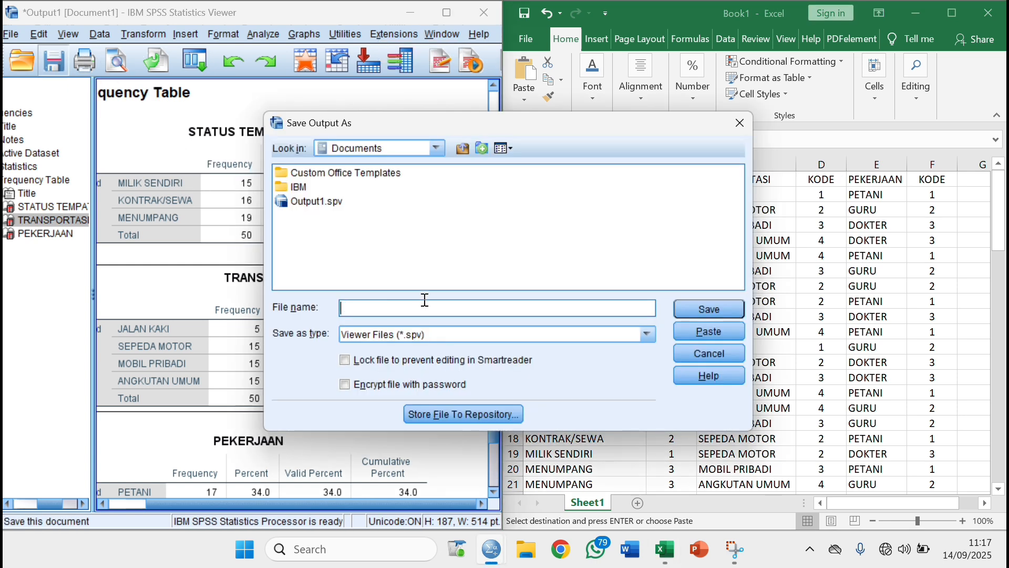
pyautogui.write('CONTOH DATA')
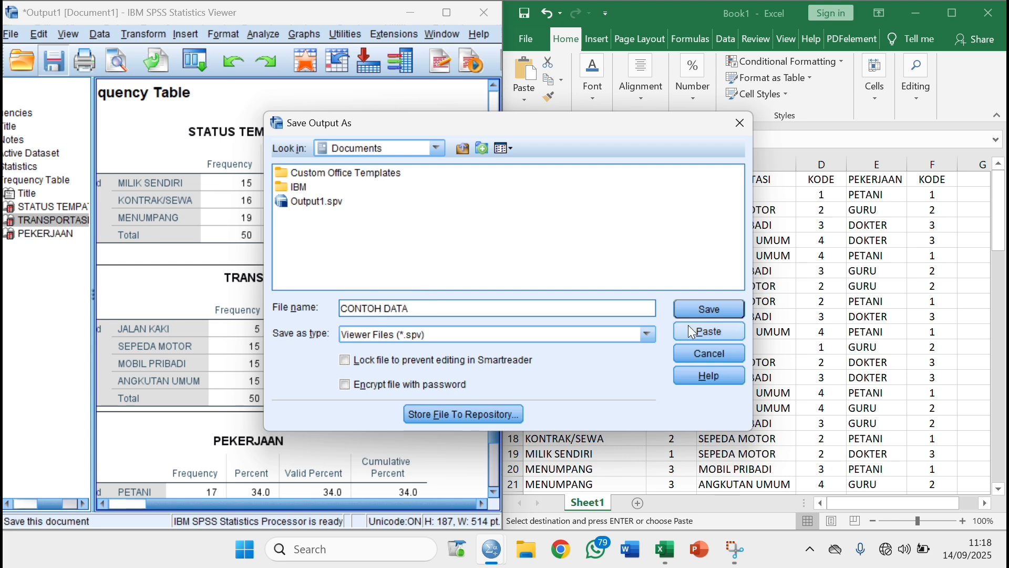
pyautogui.click(707, 309)
# Step: Close the Excel workbook, saving it in Documents as an Excel Workbook named CONTOH DATA
pyautogui.click(988, 12)
pyautogui.click(416, 303)
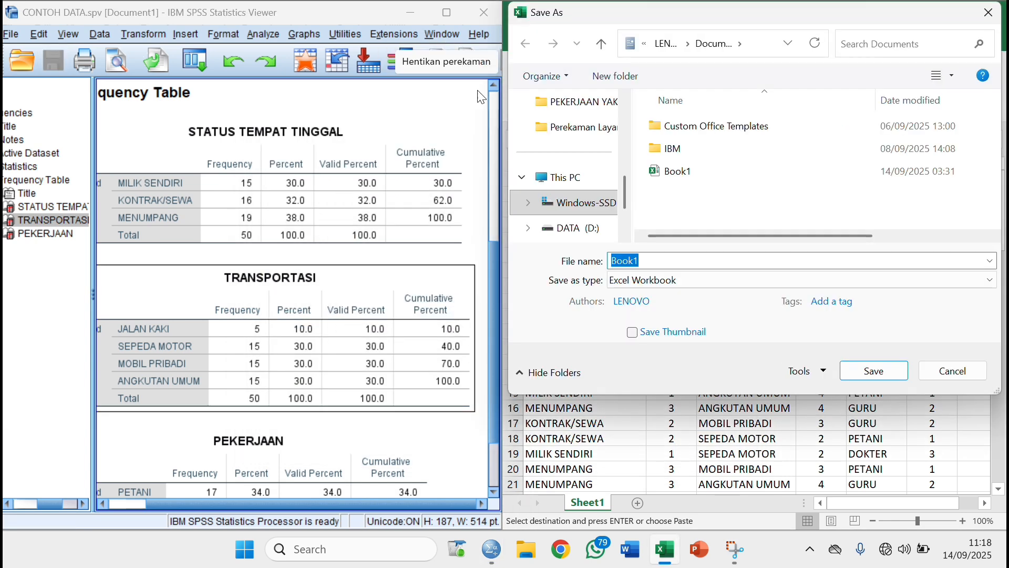
pyautogui.click(875, 374)
pyautogui.click(595, 275)
pyautogui.write('CONTOH DATA')
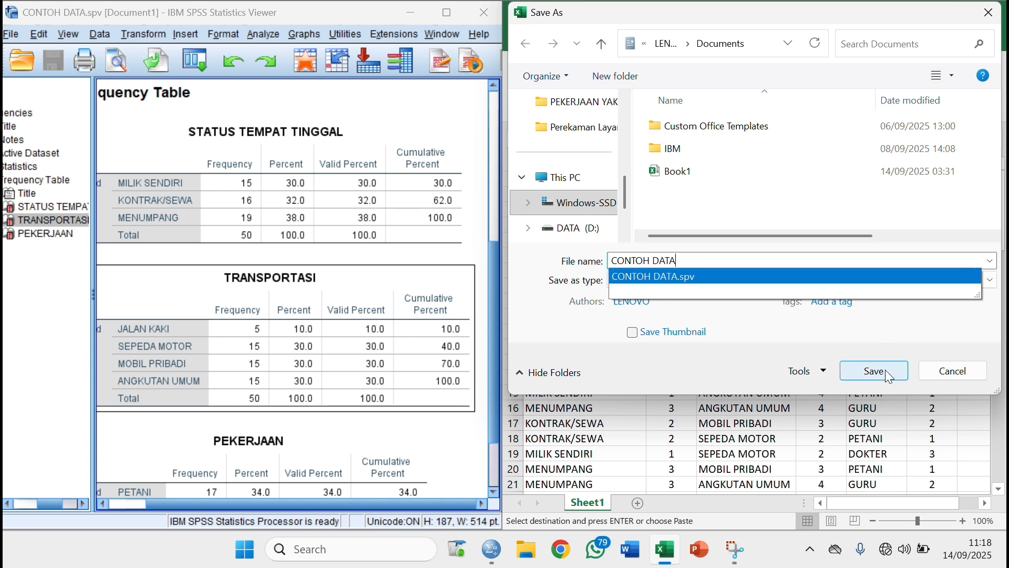
pyautogui.click(885, 370)
pyautogui.click(487, 307)
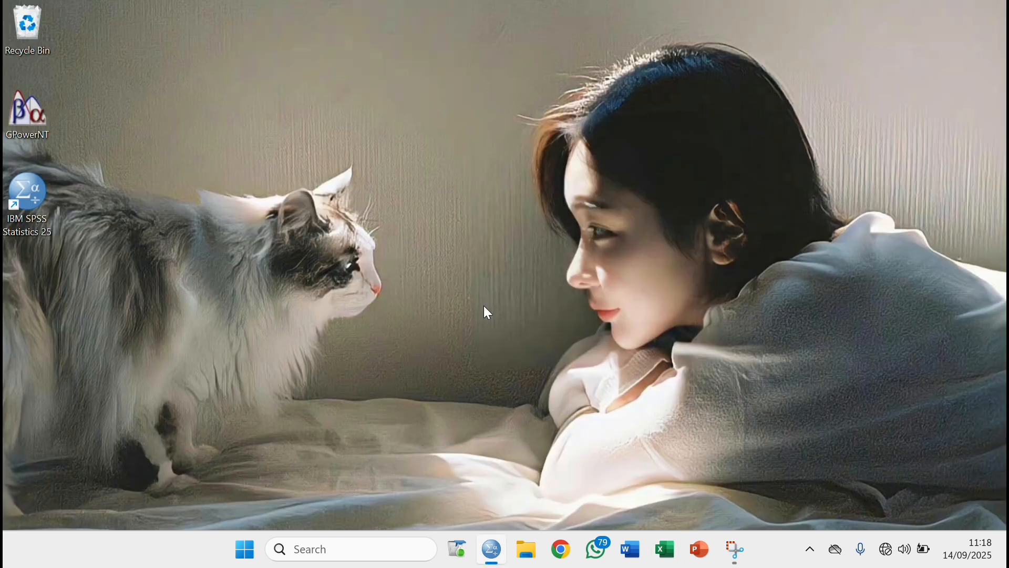